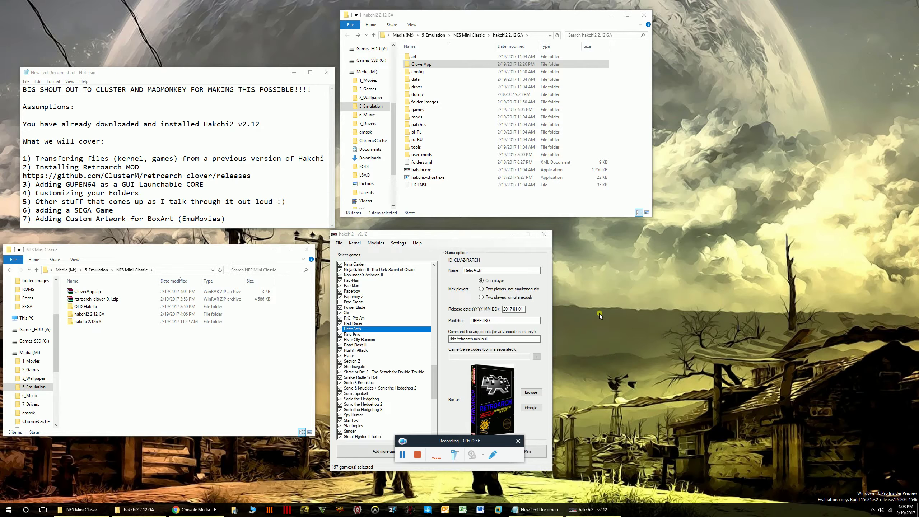
left_click_drag(425, 236, 443, 233)
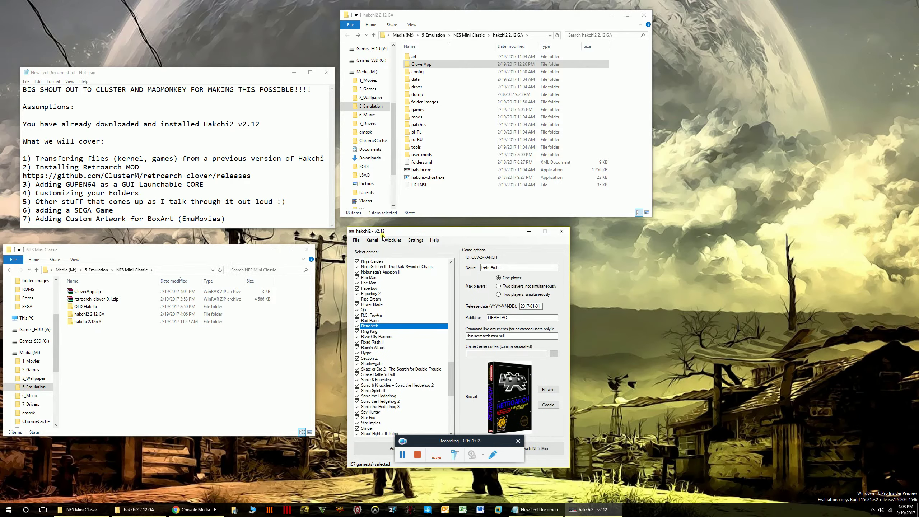
left_click_drag(409, 233, 412, 233)
left_click_drag(453, 378, 458, 274)
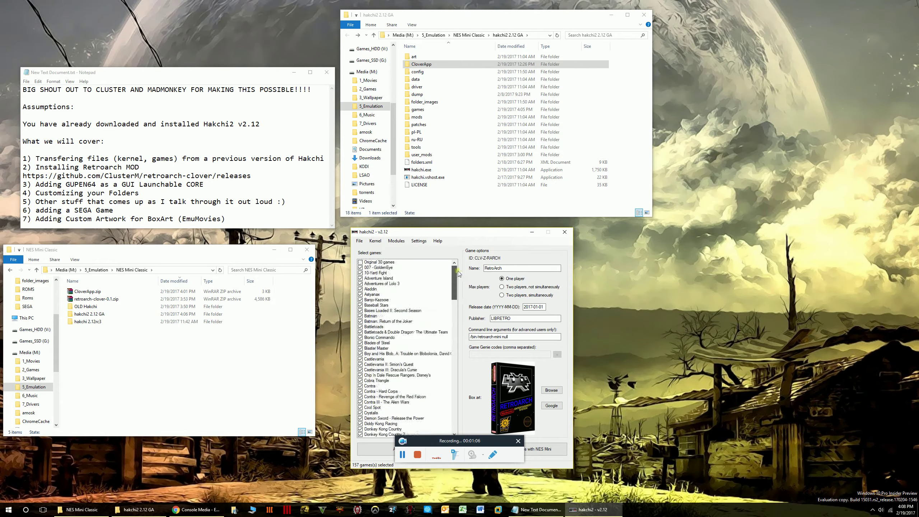
left_click_drag(243, 258, 256, 266)
left_click_drag(444, 232, 465, 232)
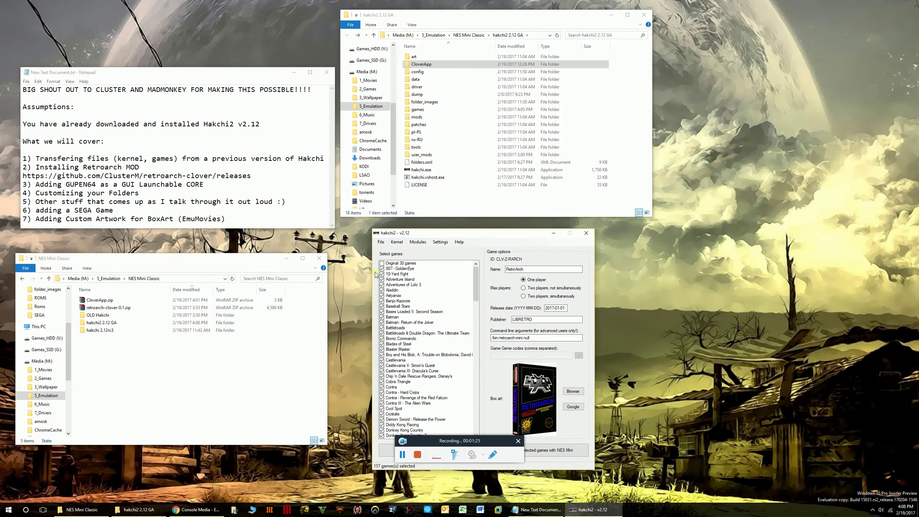
Step: Open the hakchi 2.12rc3 folder and arrange its window side by side with the hakchi2 2.12 GA folder, clear of the hakchi2 window
left_click_drag(458, 233, 775, 133)
left_click_drag(535, 15, 523, 239)
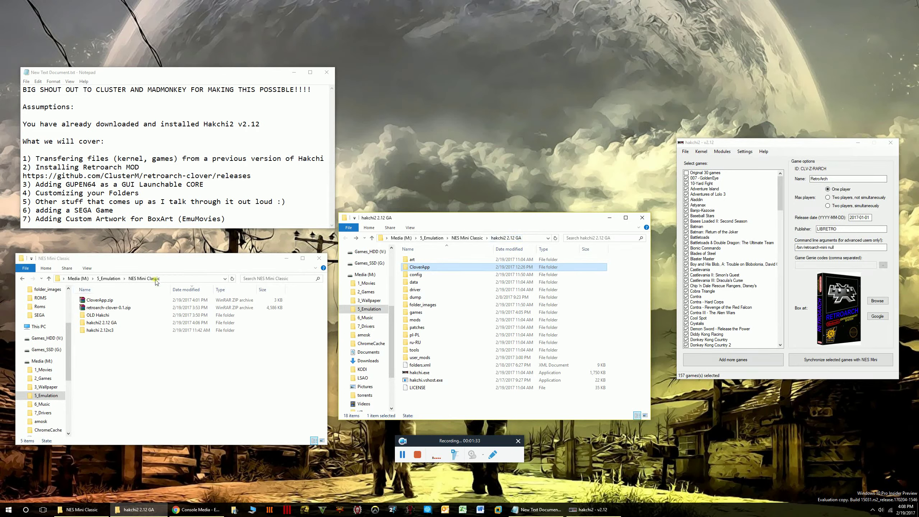
double_click(104, 333)
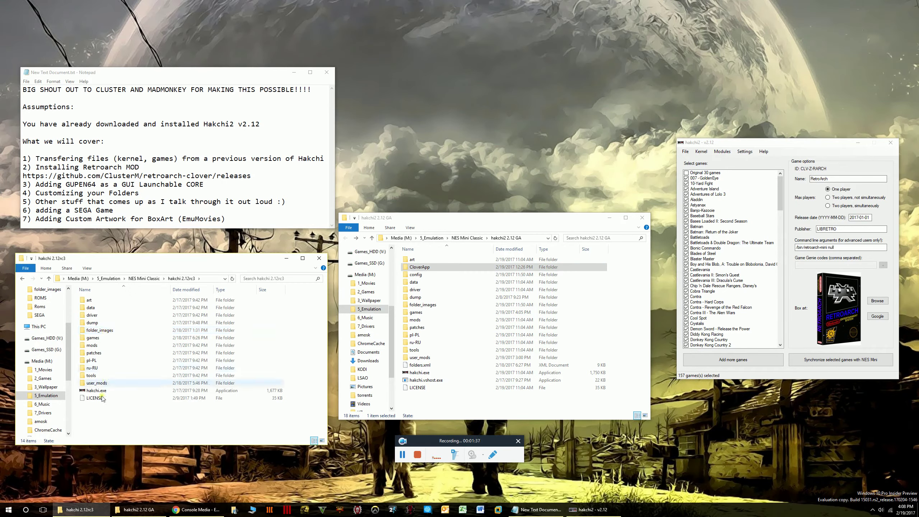
left_click_drag(202, 261, 210, 240)
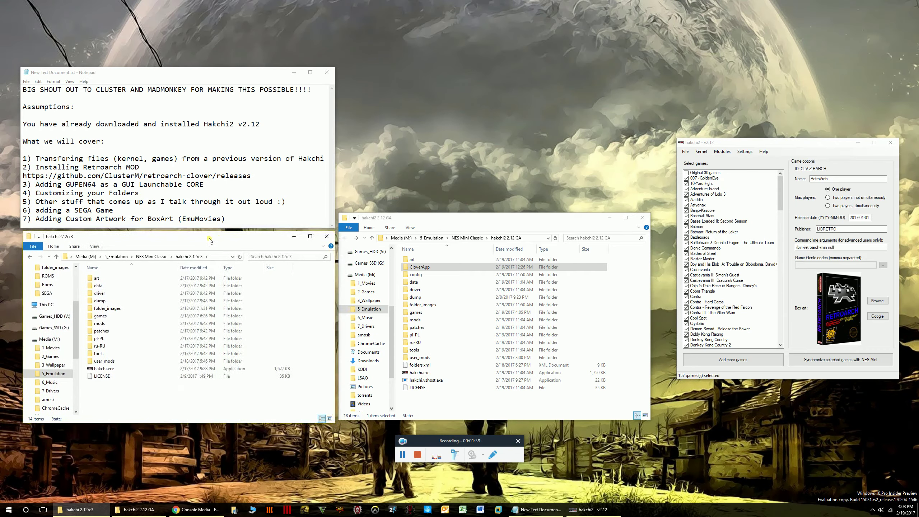
left_click(431, 218)
left_click_drag(431, 218, 447, 224)
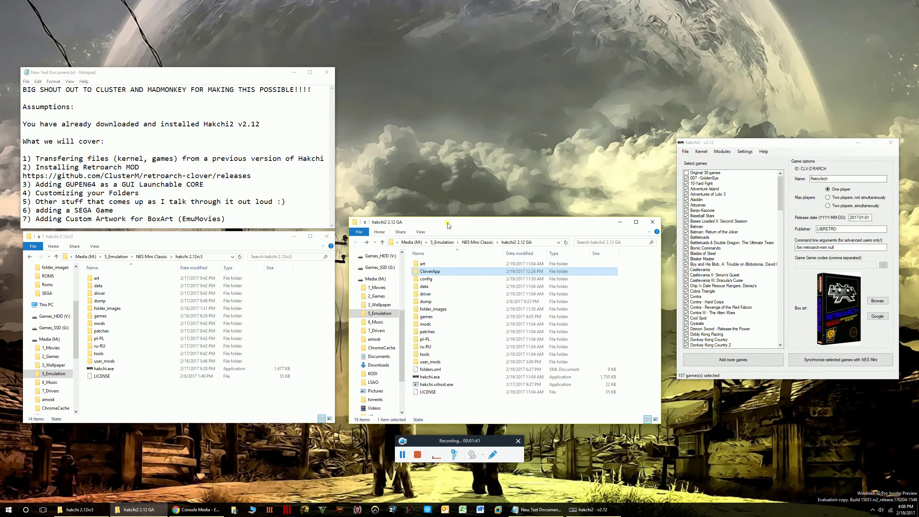
left_click_drag(244, 241, 253, 242)
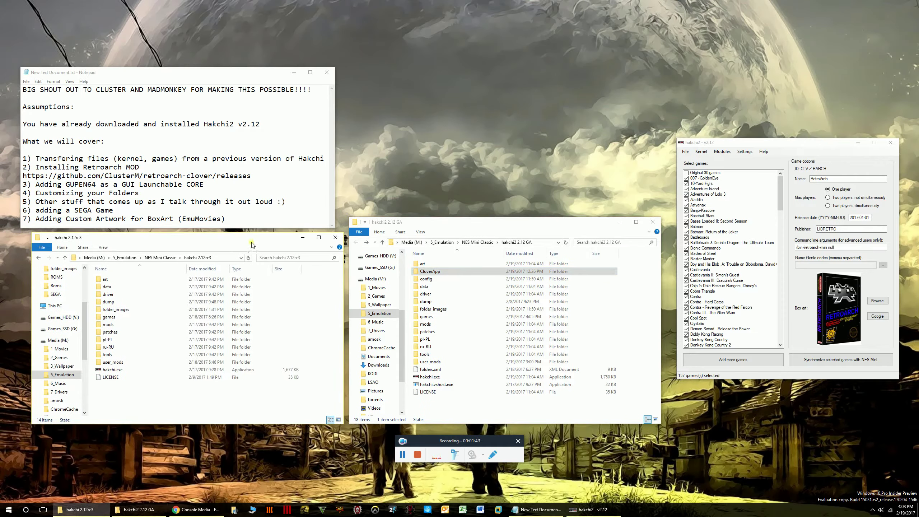
Step: Look at the dump and games folders in the hakchi 2.12rc3 folder as the items to transfer to the new version
left_click(116, 302)
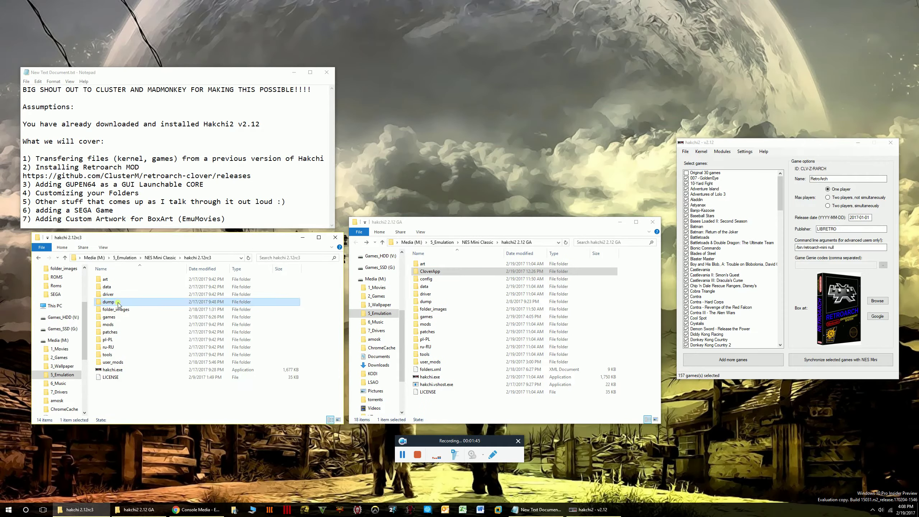
left_click(119, 320)
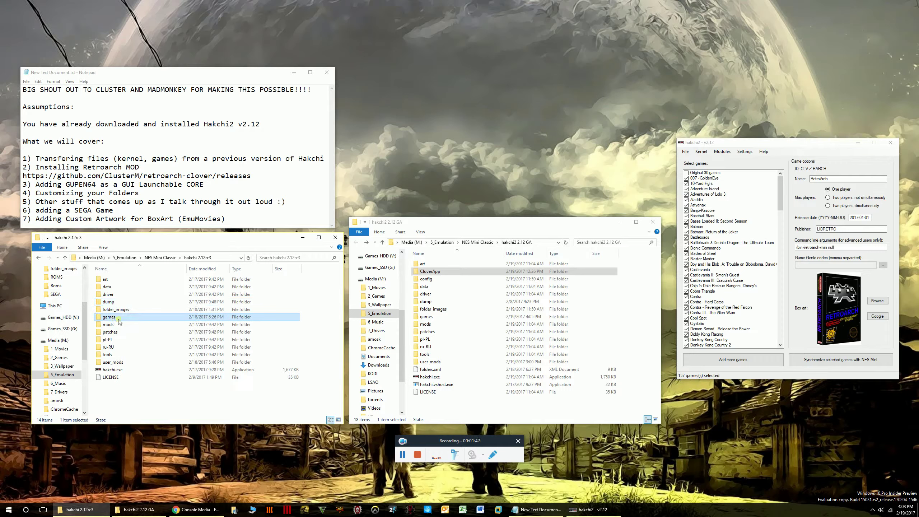
mouse_move(120, 321)
left_mouse_down()
mouse_move(188, 353)
mouse_move(204, 317)
mouse_move(123, 306)
mouse_move(174, 311)
mouse_move(445, 251)
mouse_move(532, 245)
mouse_move(202, 314)
mouse_move(114, 306)
left_mouse_up()
left_click(114, 303)
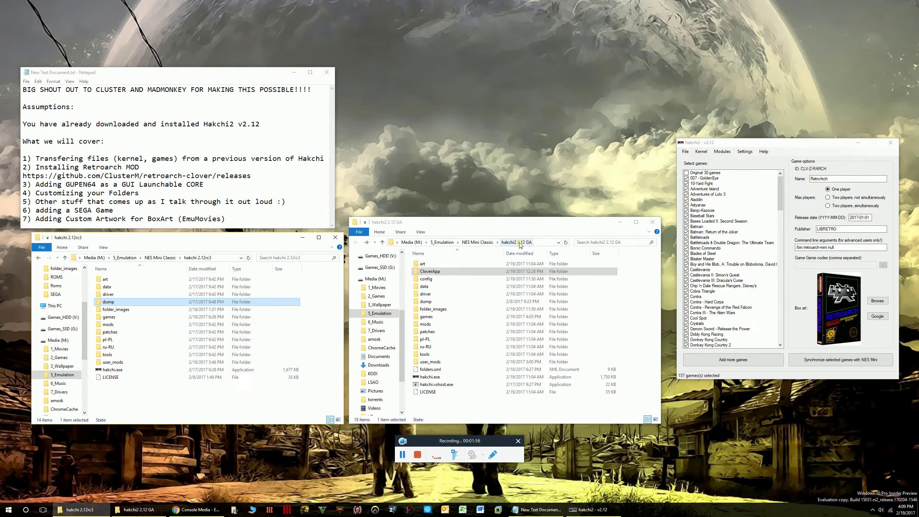
left_click(110, 316)
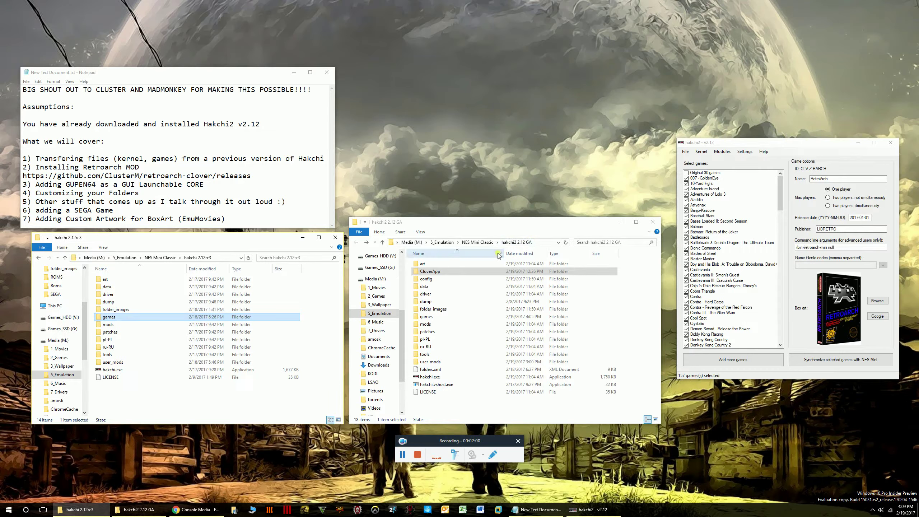
left_click_drag(480, 222, 477, 218)
left_click_drag(271, 238, 267, 237)
left_click_drag(752, 140, 555, 96)
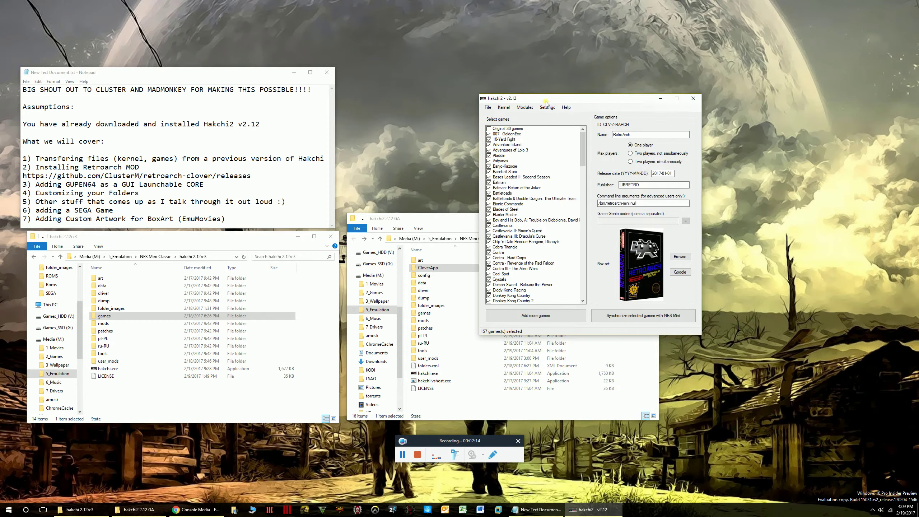
left_click_drag(545, 101, 618, 132)
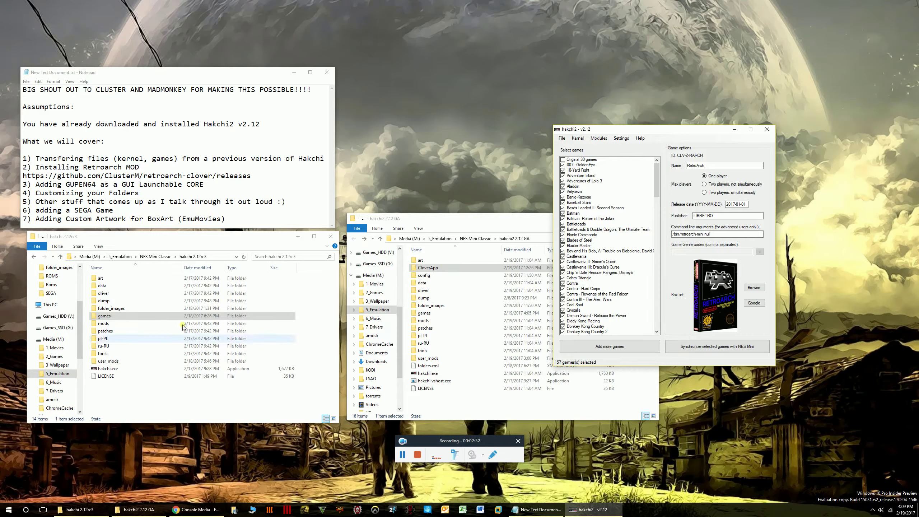
left_click(103, 302)
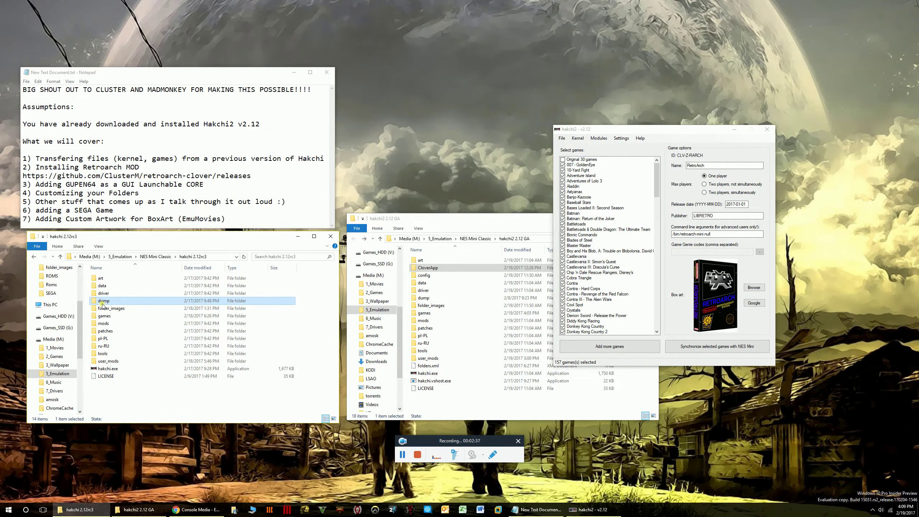
left_click_drag(481, 220, 481, 229)
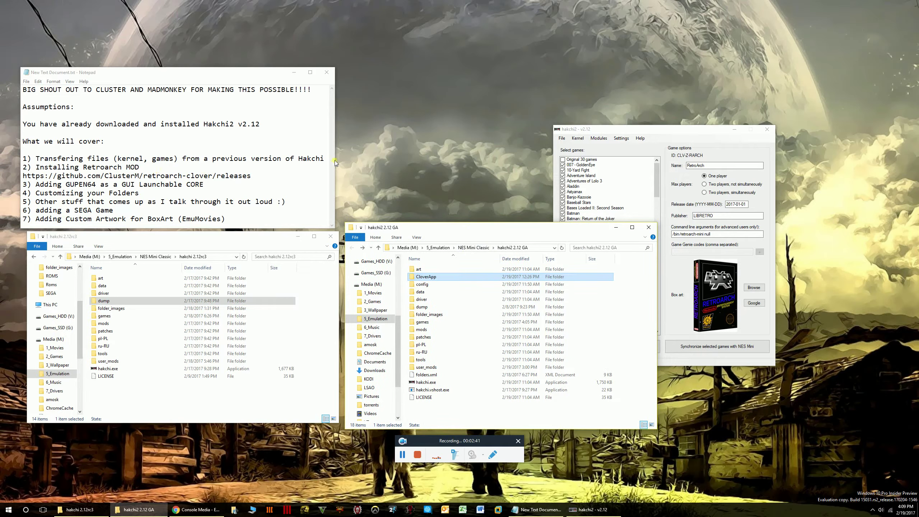
left_click(140, 159)
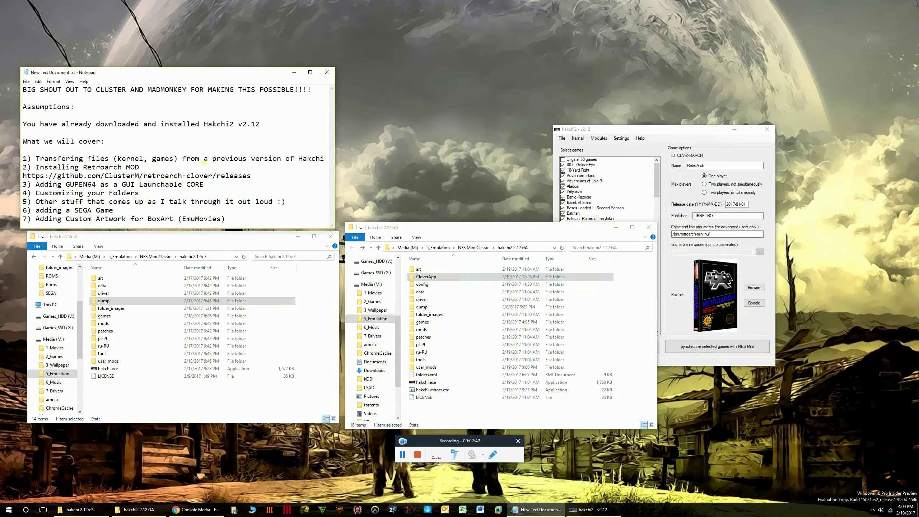
left_click_drag(334, 155, 357, 151)
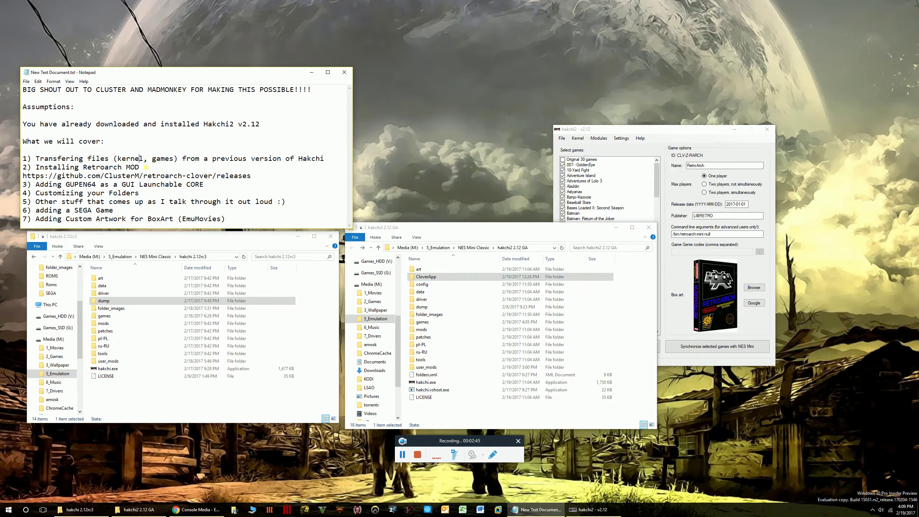
left_click_drag(669, 128, 664, 56)
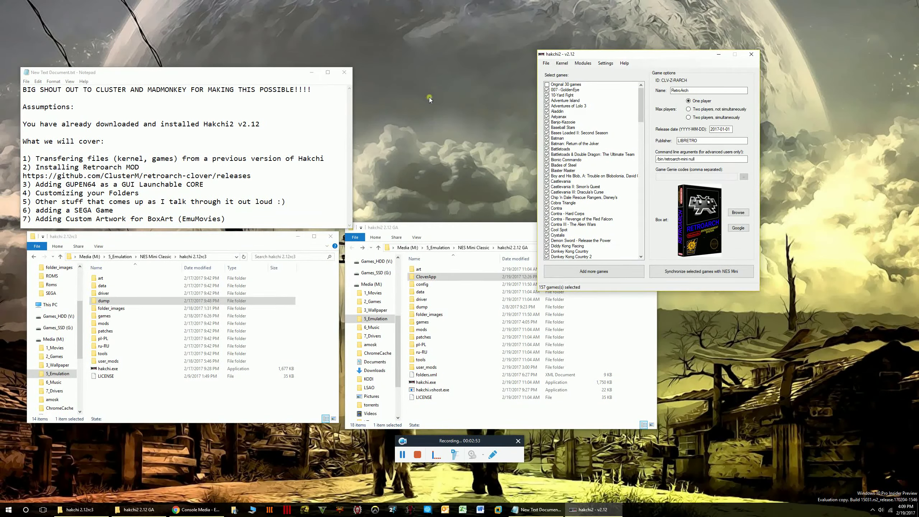
left_click_drag(625, 54, 625, 69)
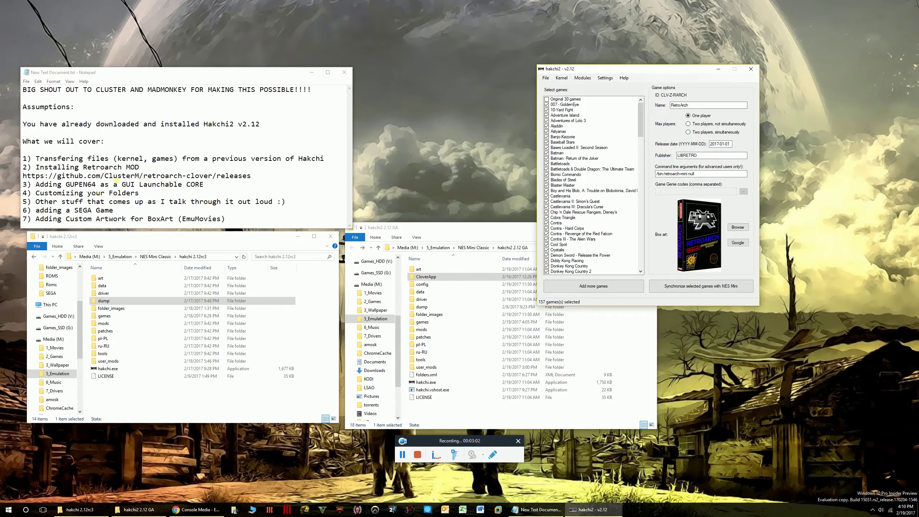
mouse_move(623, 71)
left_mouse_down()
mouse_move(639, 78)
mouse_move(617, 86)
left_mouse_up()
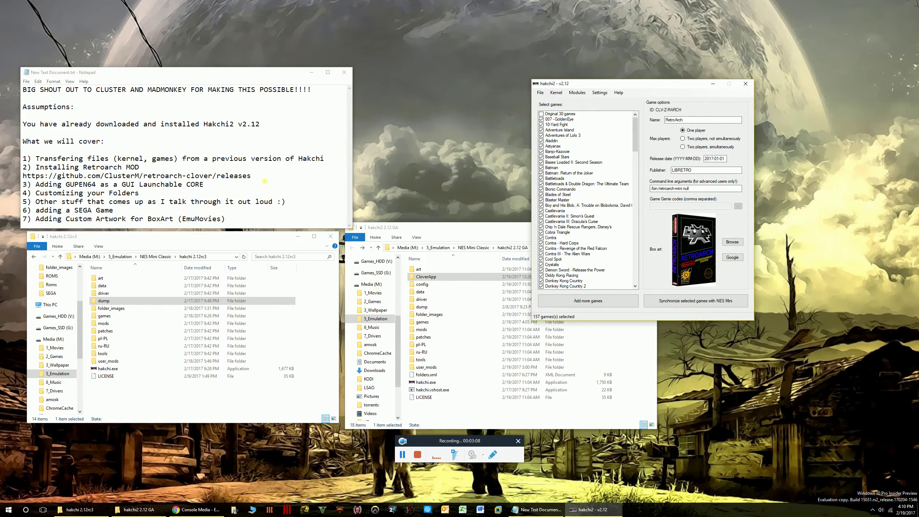
Step: Switch to Chrome and review the downloads on the retroarch-clover releases page listed in the notes, then minimize the browser
left_click_drag(252, 176, 25, 176)
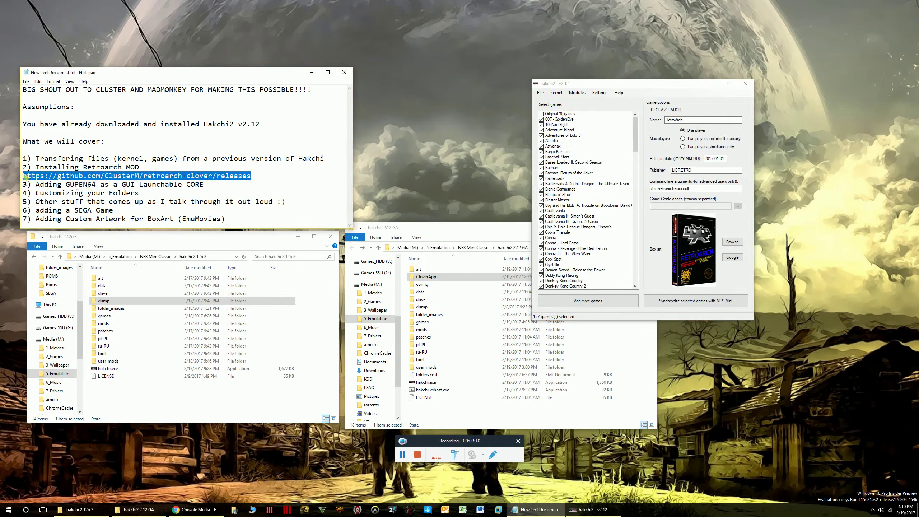
left_click(198, 509)
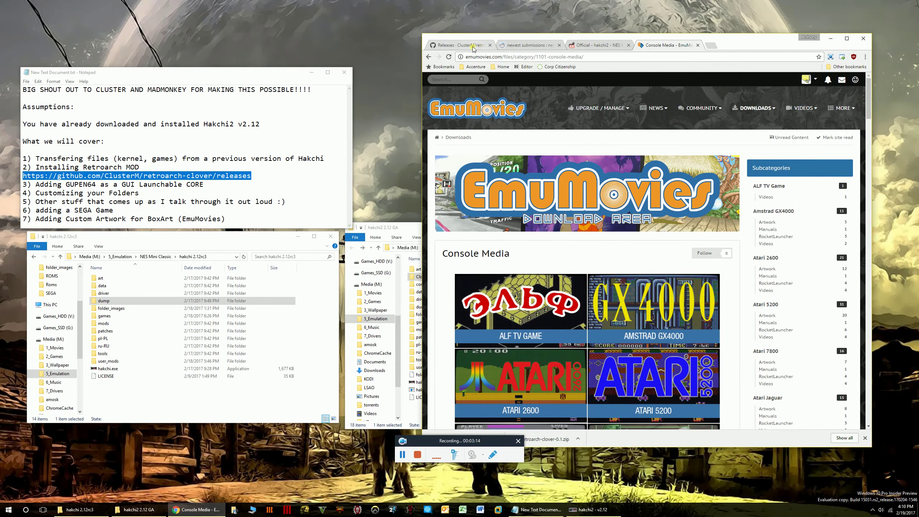
left_click(472, 46)
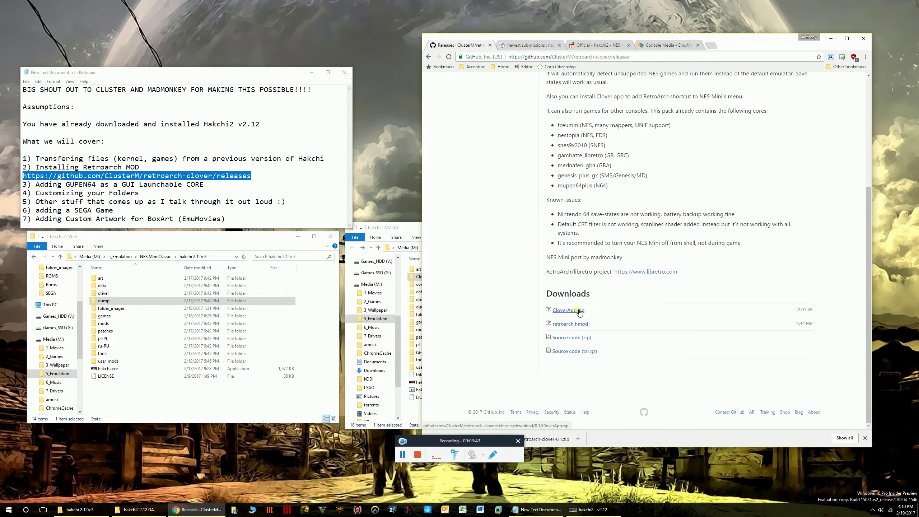
left_click(831, 39)
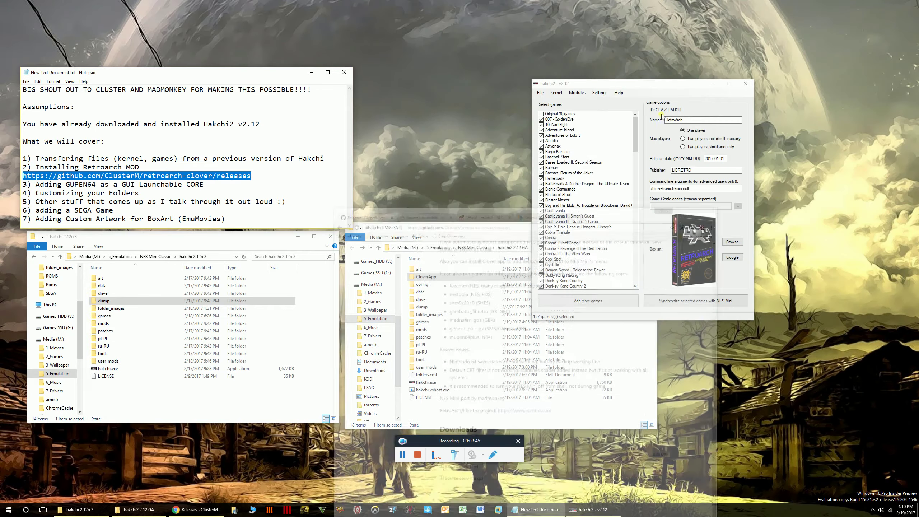
Step: Open retroarch-clover-0.1.zip from the NES Mini Classic folder in WinRAR and enter its retroarch-clover-0.1 folder
left_click(158, 257)
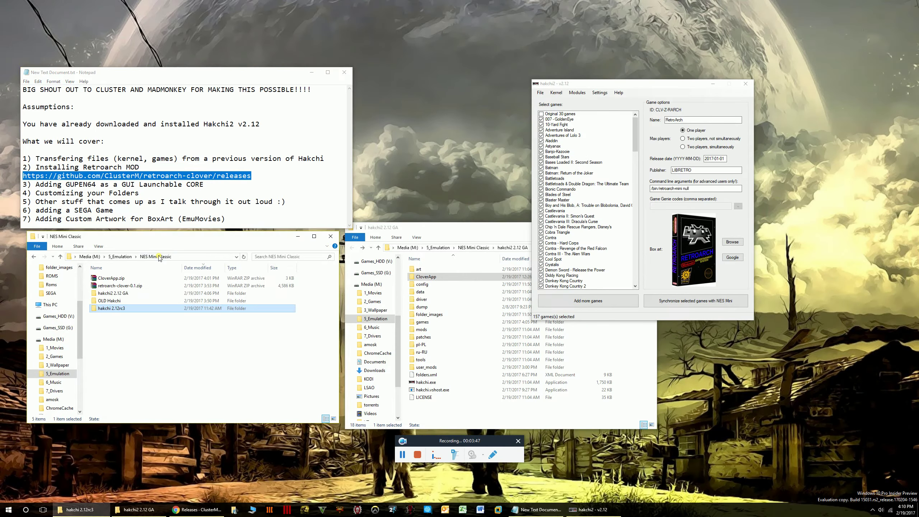
left_click(112, 286)
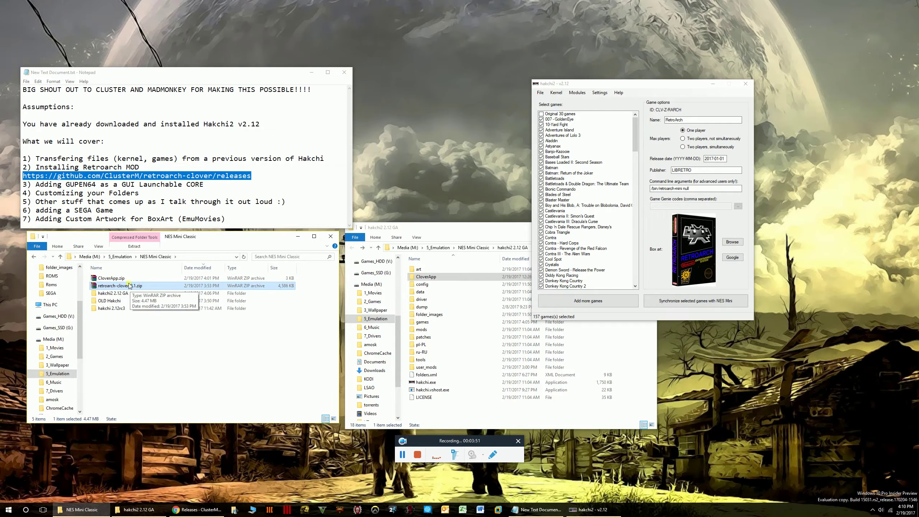
double_click(128, 287)
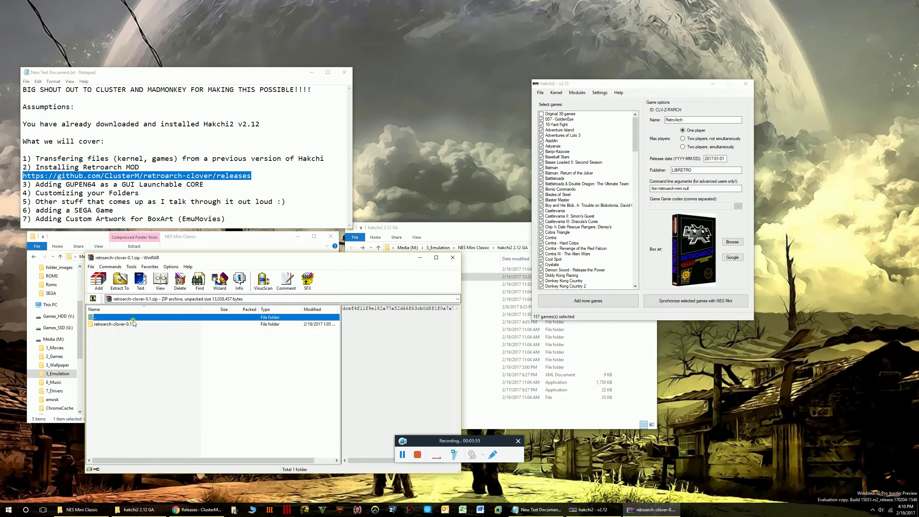
left_click(294, 262)
left_click_drag(294, 263, 446, 175)
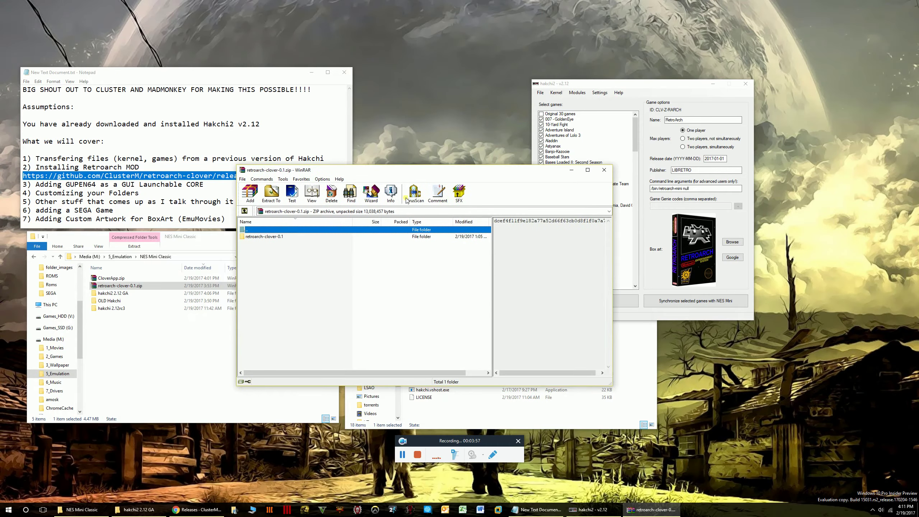
double_click(267, 237)
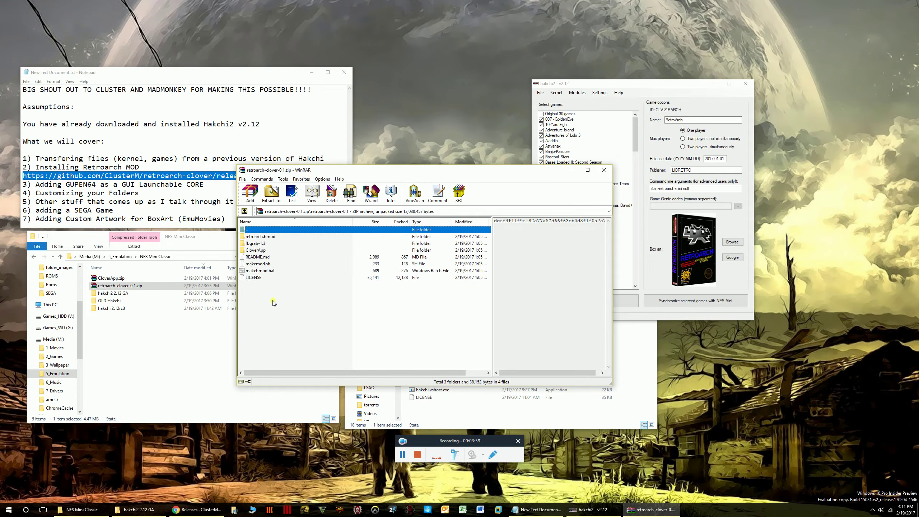
Step: Select the retroarch.hmod folder inside the opened archive
left_click(281, 294)
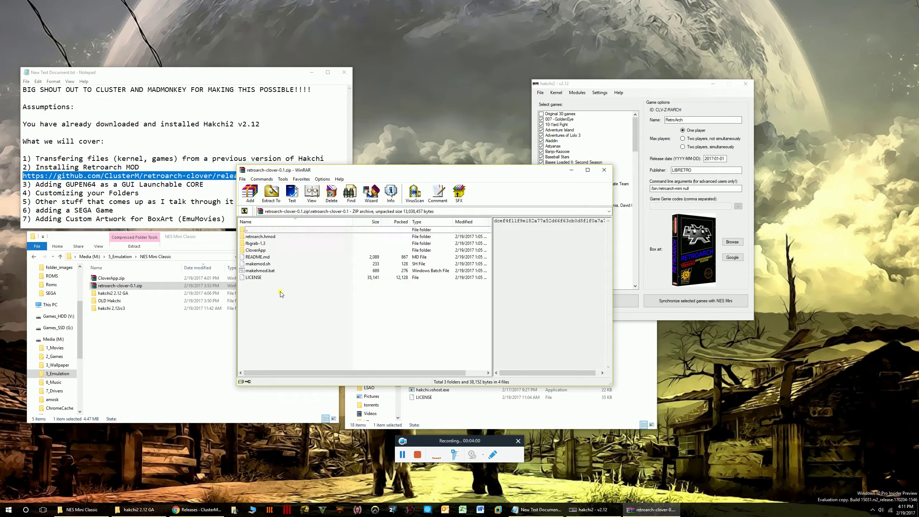
left_click(263, 237)
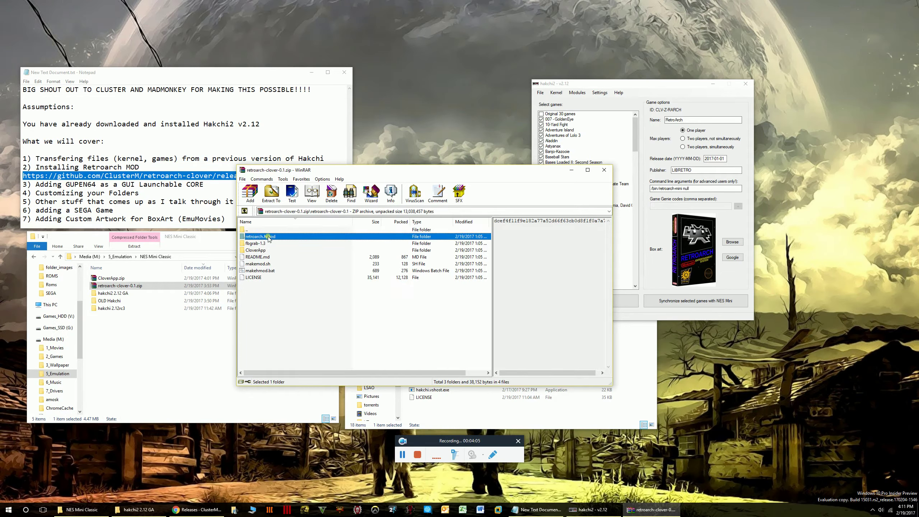
right_click(268, 237)
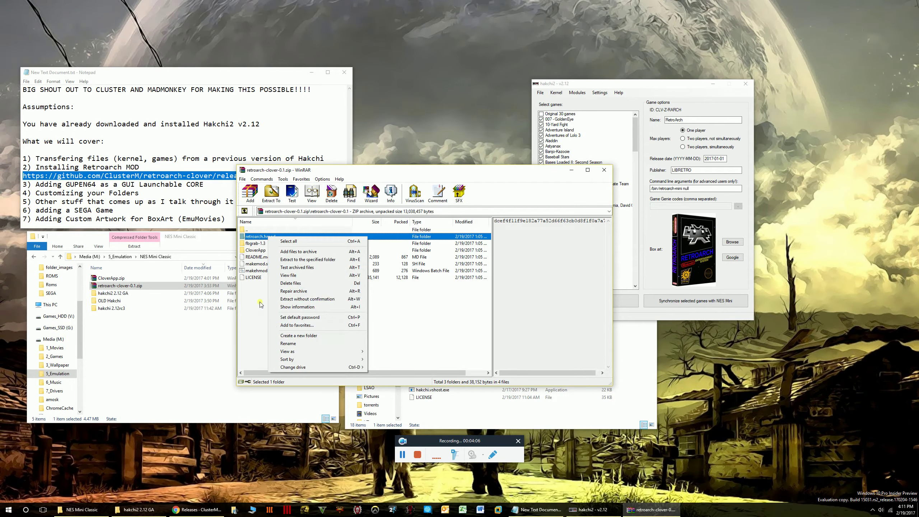
left_click(261, 237)
Step: Arrange the archive window apart from the hakchi2 2.12 GA folder window and open that folder's user_mods subfolder
left_click_drag(386, 167, 627, 50)
left_click(622, 184)
left_click(591, 151)
left_click_drag(450, 227, 289, 202)
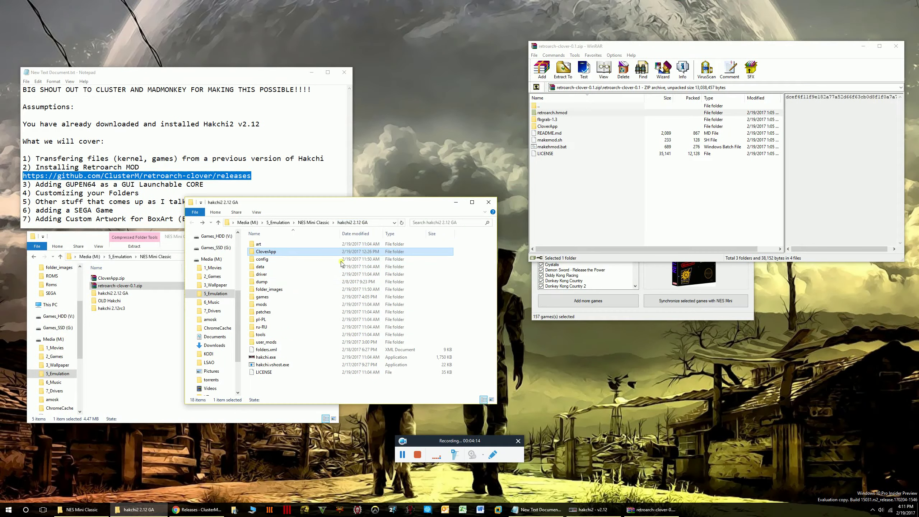
left_click(266, 343)
double_click(265, 342)
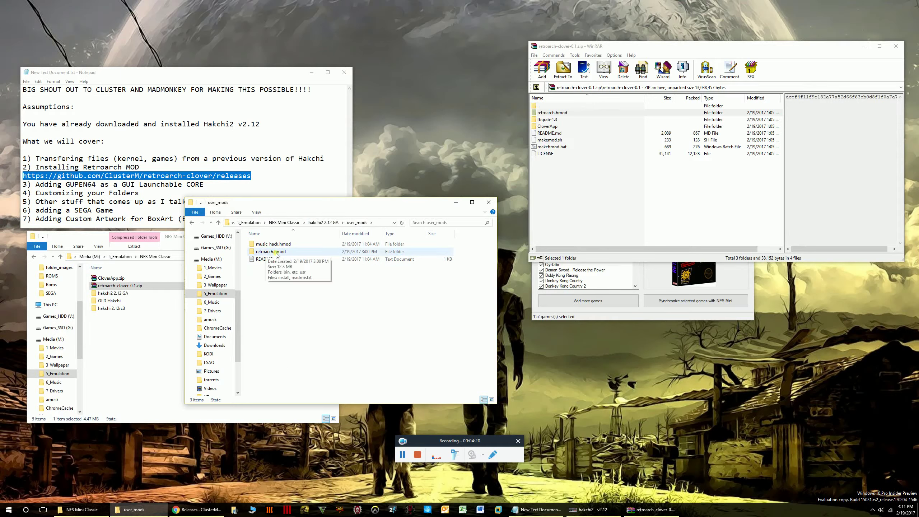
Step: Close the NES Mini Classic folder window and arrange the notes and the user_mods folder window so they no longer overlap
left_click(170, 338)
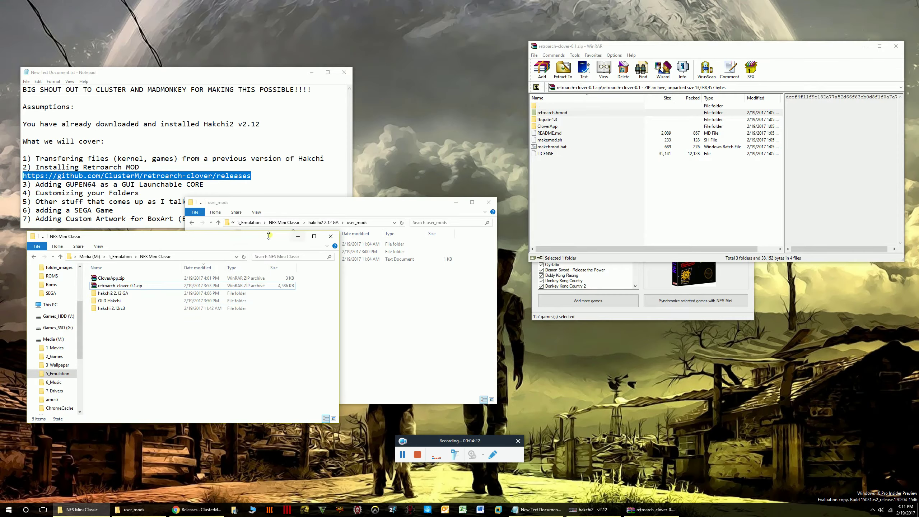
left_click_drag(256, 236, 264, 238)
left_click(337, 238)
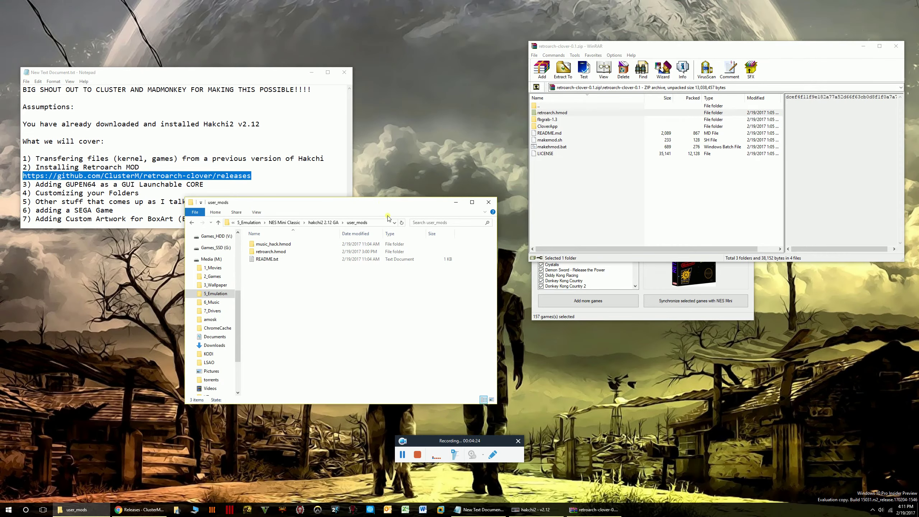
left_click_drag(386, 214, 380, 224)
left_click_drag(271, 75, 318, 35)
left_click(294, 144)
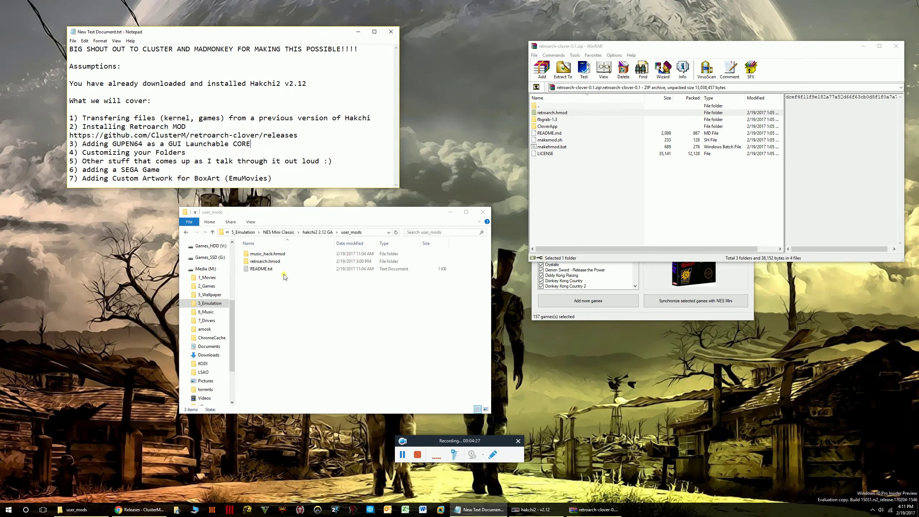
Step: Minimize the retroarch-clover-0.1.zip archive window and open the bin folder inside retroarch.hmod in user_mods
left_click(821, 68)
left_click(863, 45)
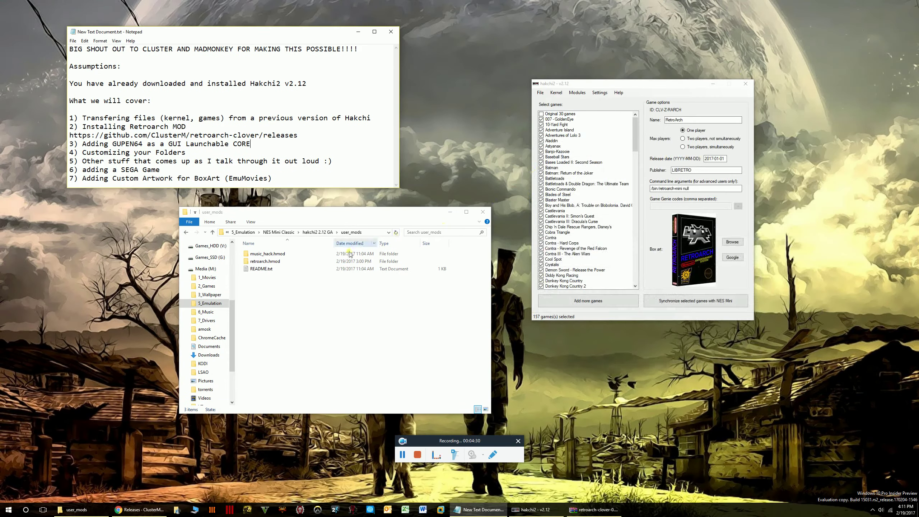
double_click(278, 262)
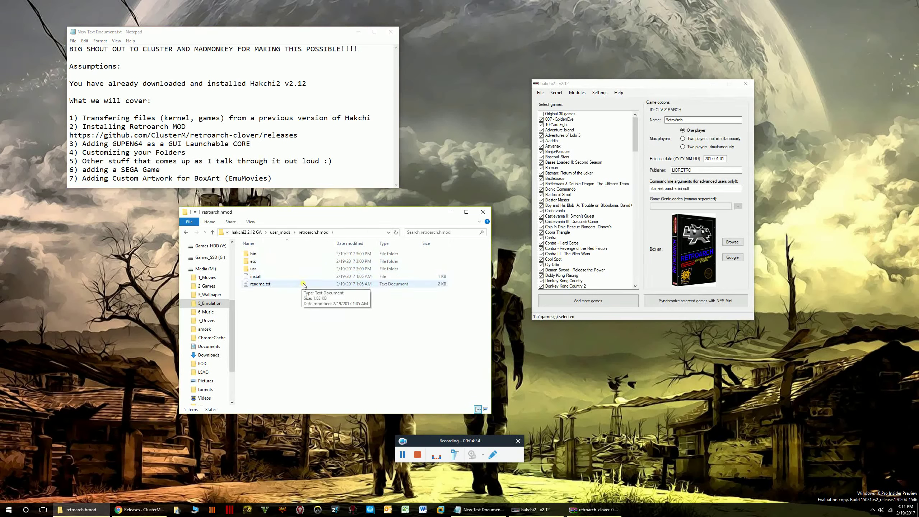
double_click(255, 254)
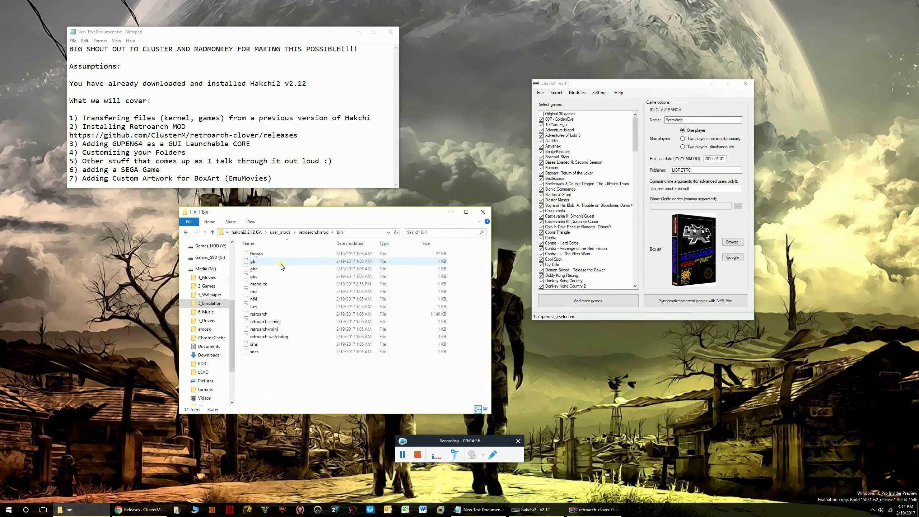
key("alt+Left")
left_click(260, 256)
double_click(260, 256)
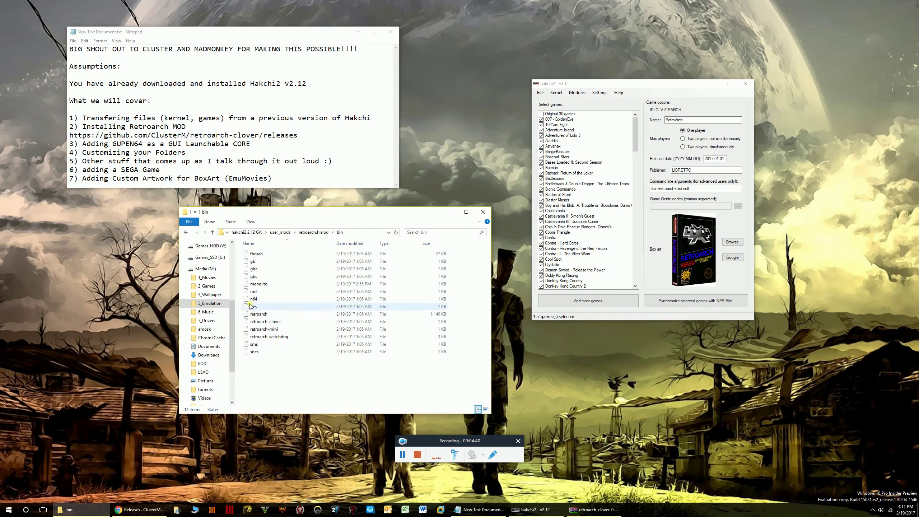
Step: Open the n64 file from the bin folder in Notepad
left_click(265, 288)
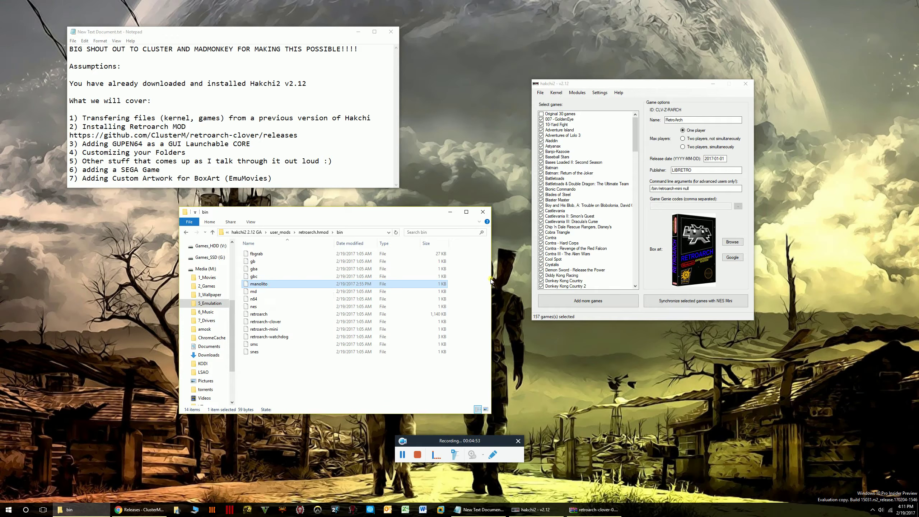
left_click_drag(495, 280, 504, 280)
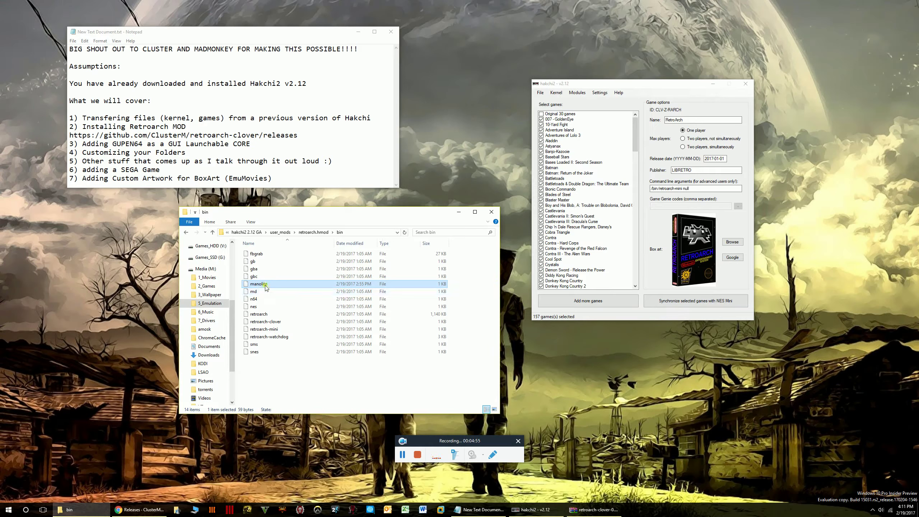
left_click(257, 300)
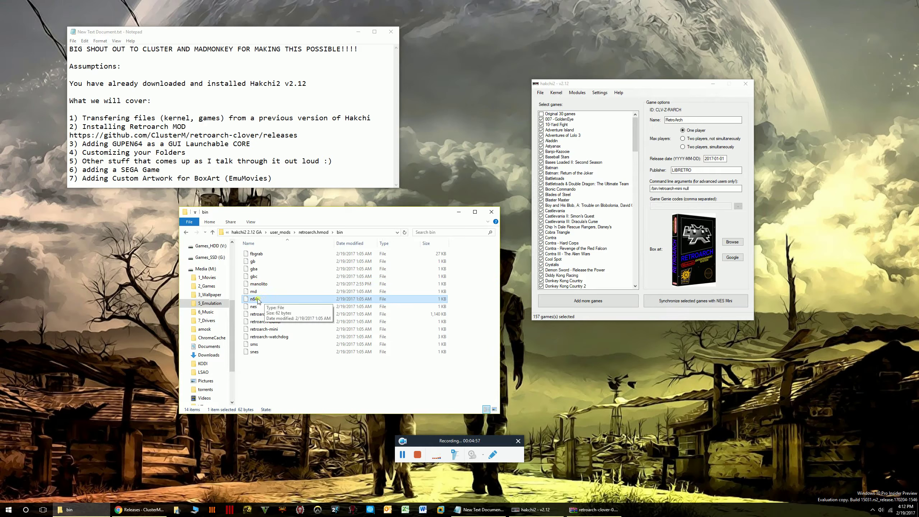
double_click(256, 299)
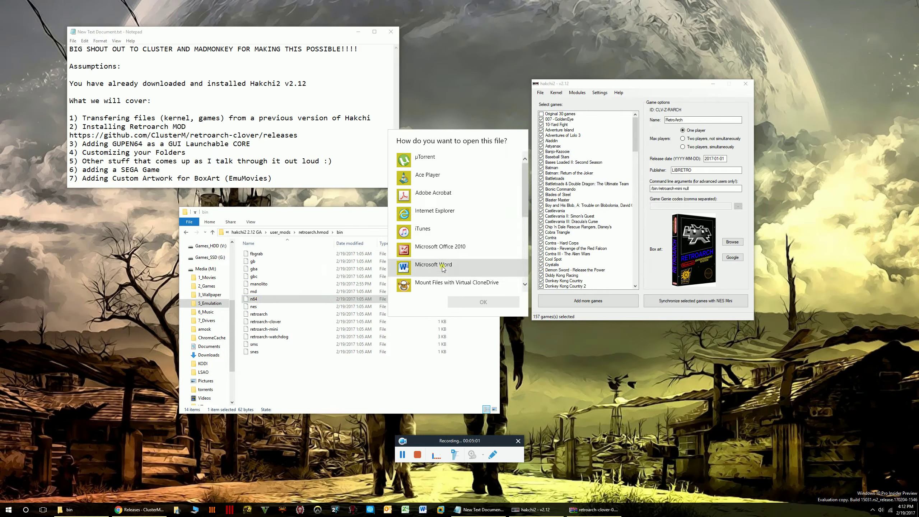
left_click(443, 267)
scroll(478, 227, "down", 2)
left_click(477, 220)
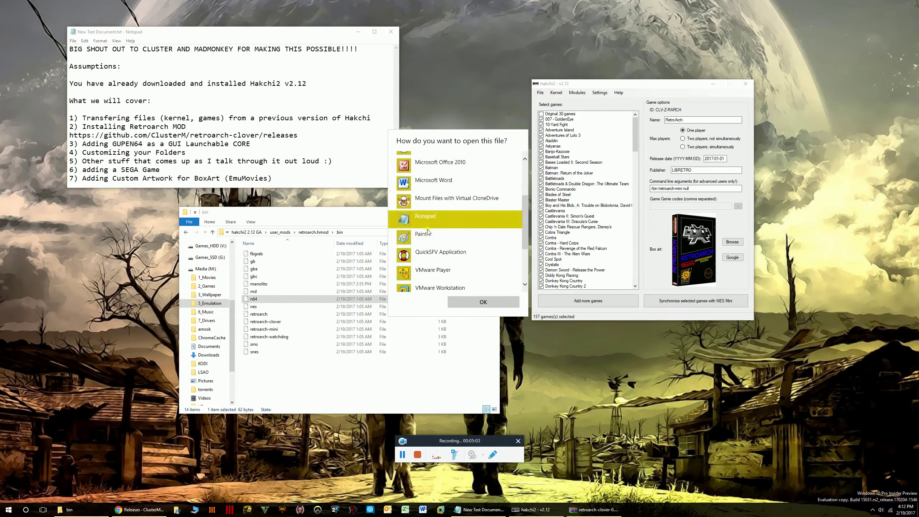
left_click(484, 302)
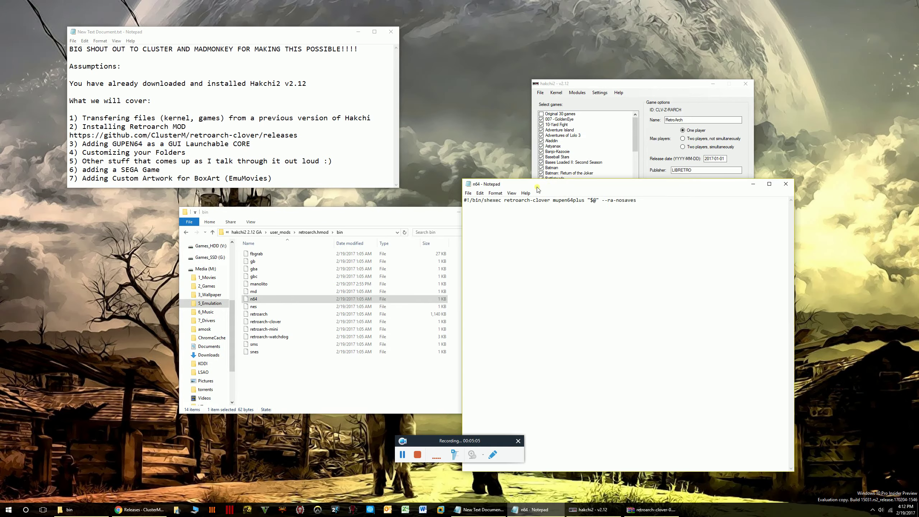
Step: Examine the core name mupen64plus in the n64 launch script, then close the file
left_click_drag(553, 191, 420, 221)
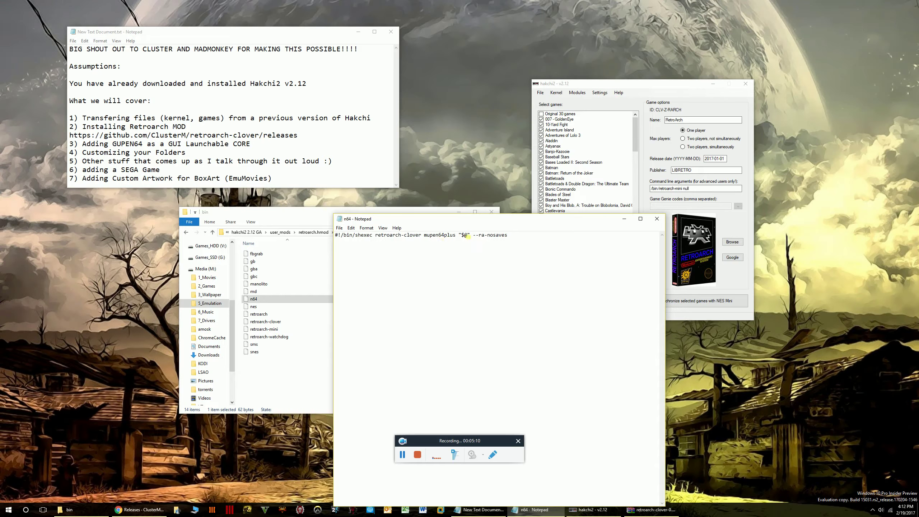
left_click_drag(458, 234, 500, 262)
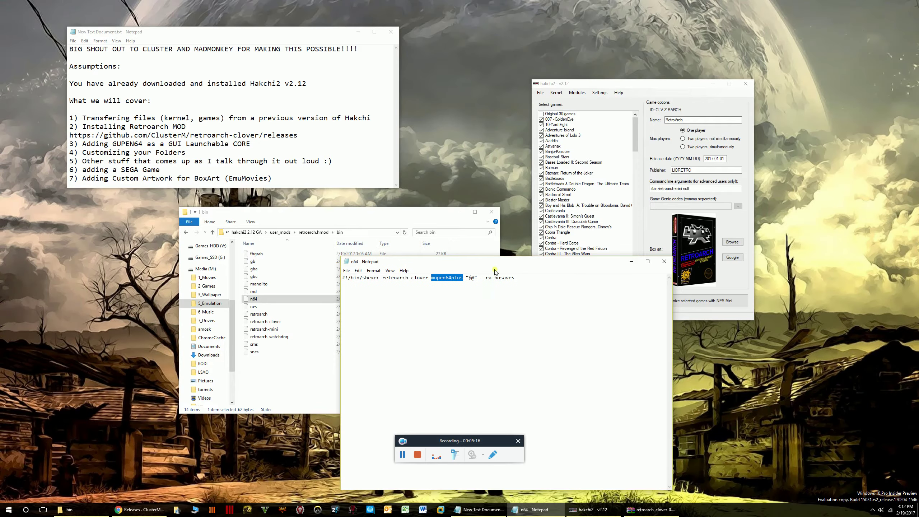
left_click(663, 261)
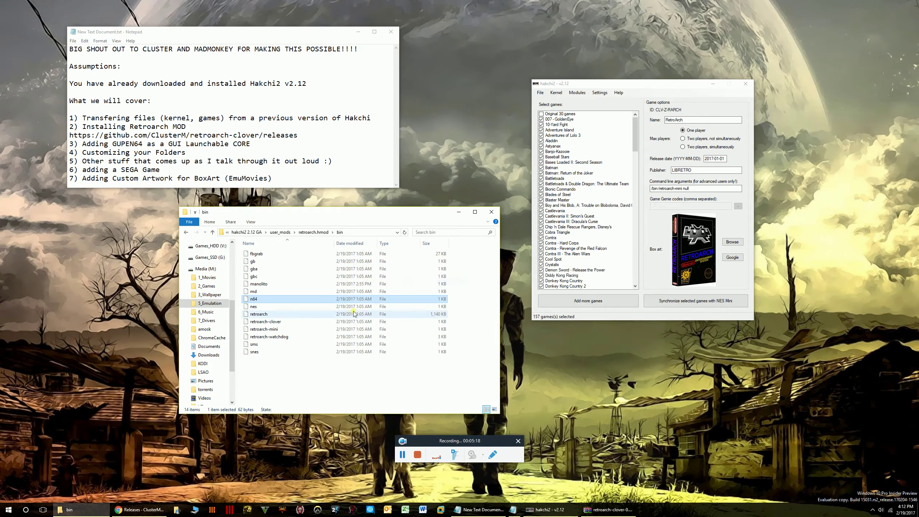
Step: Open the manolito file in Notepad and place its window clear of the bin folder's file names
left_click(256, 300)
right_click(256, 300)
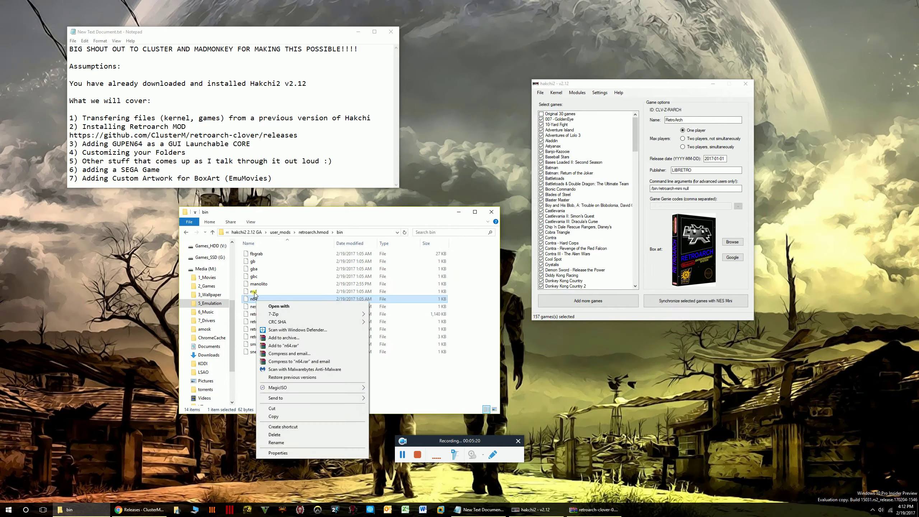
left_click(259, 284)
left_click_drag(267, 286, 269, 286)
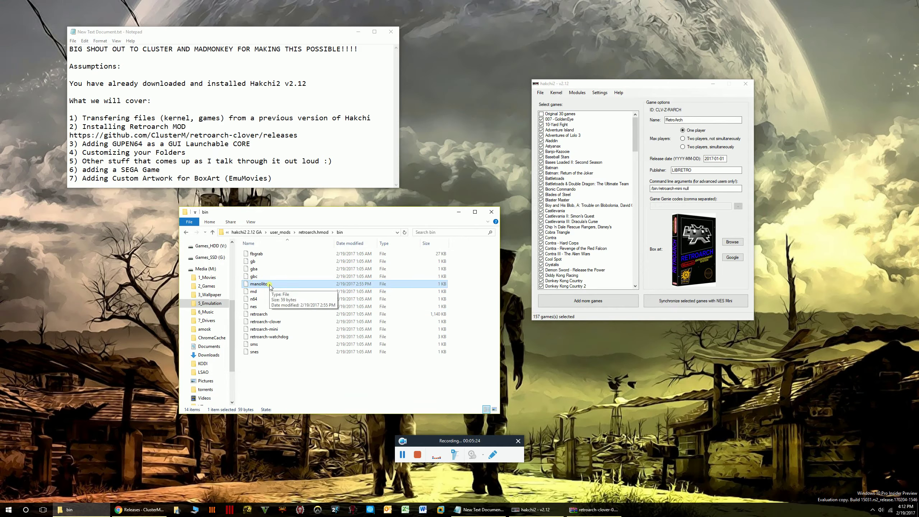
left_click(258, 286)
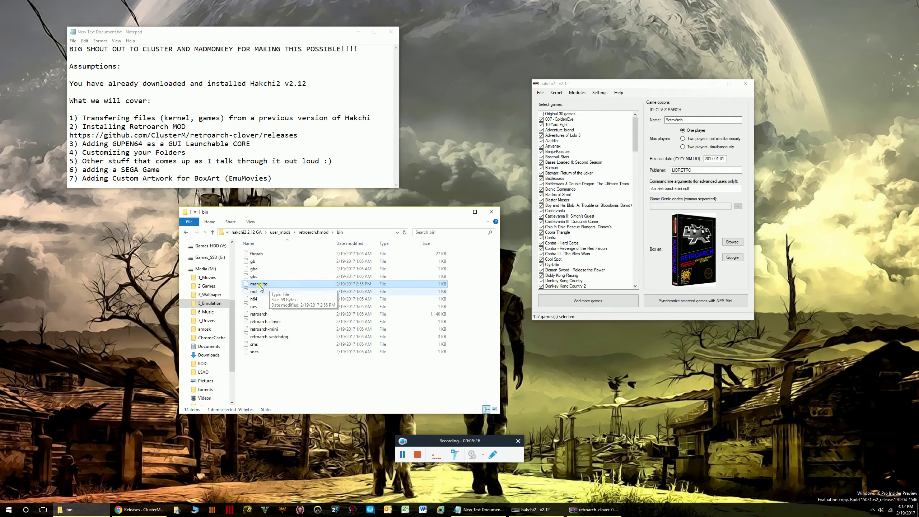
double_click(266, 285)
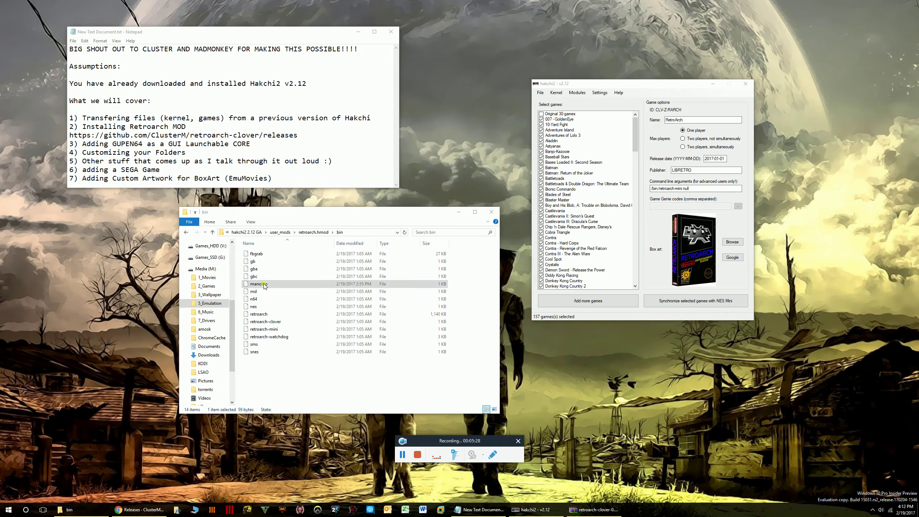
scroll(446, 265, "down", 2)
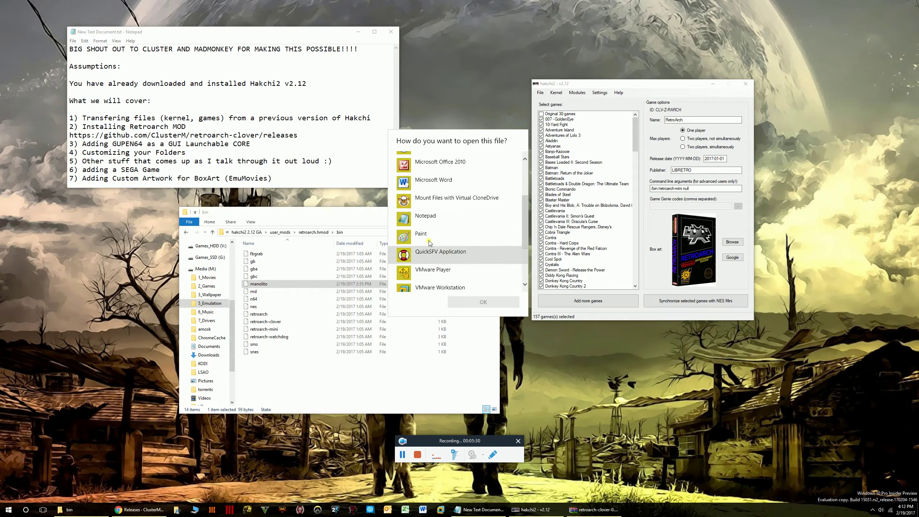
left_click(434, 219)
left_click(483, 304)
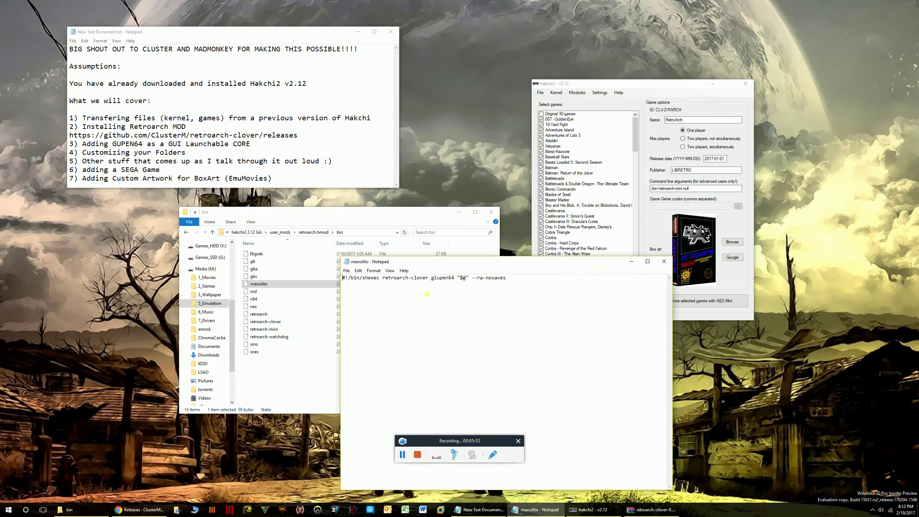
left_click_drag(449, 262, 532, 133)
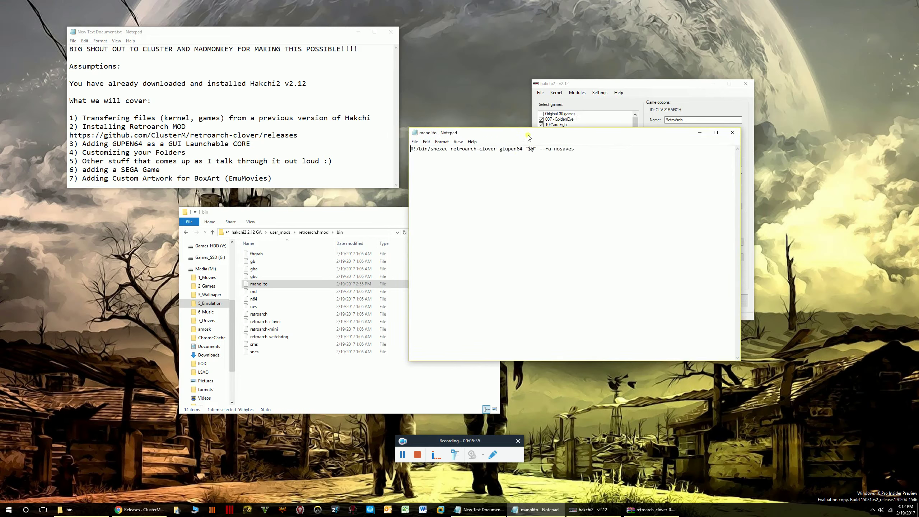
Step: Open the n64 file in Notepad again and place it just below manolito's script line to compare the two
double_click(253, 299)
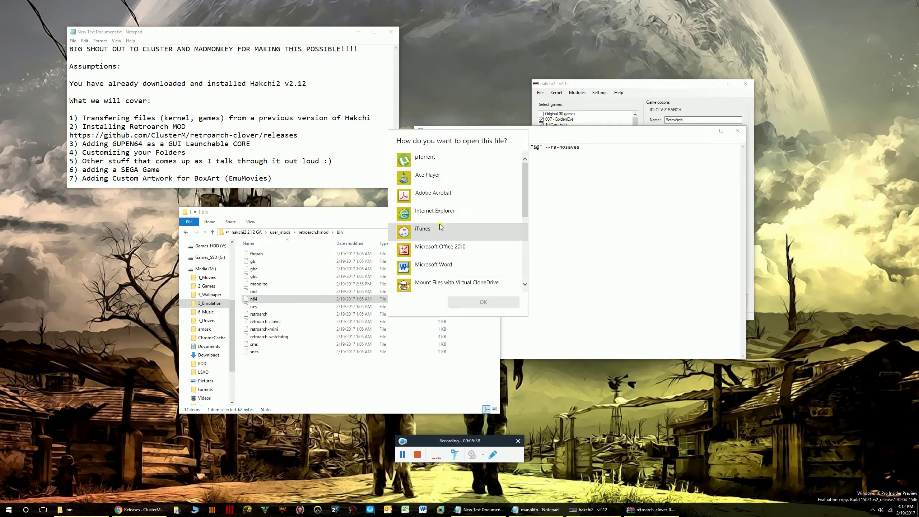
scroll(441, 226, "down", 5)
scroll(433, 203, "up", 2)
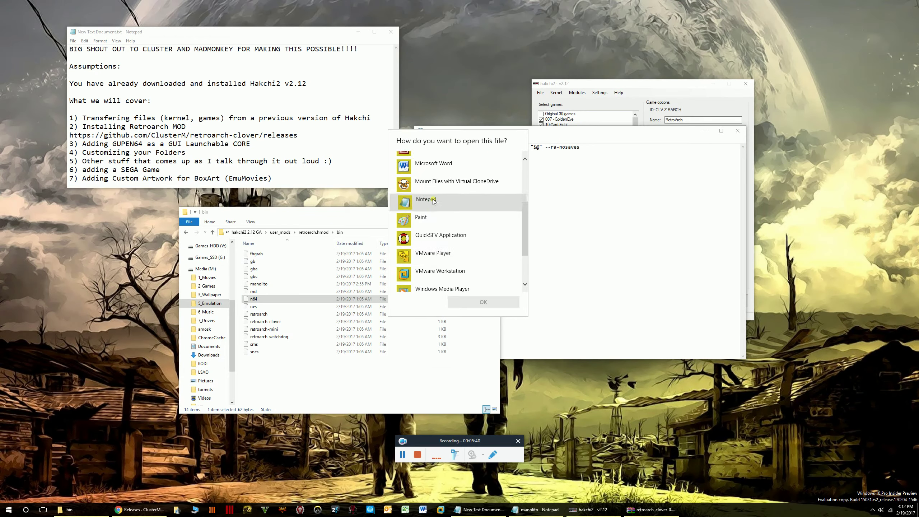
left_click(434, 202)
left_click(483, 302)
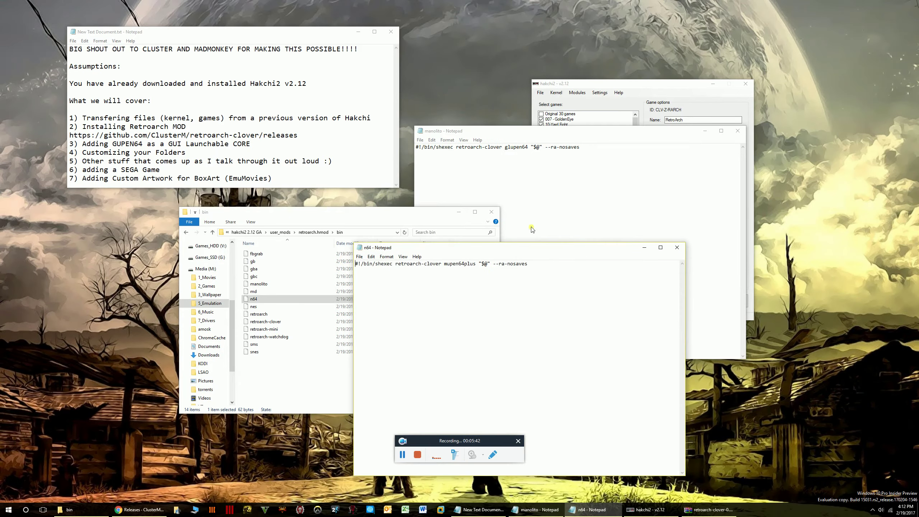
left_click_drag(531, 248, 588, 161)
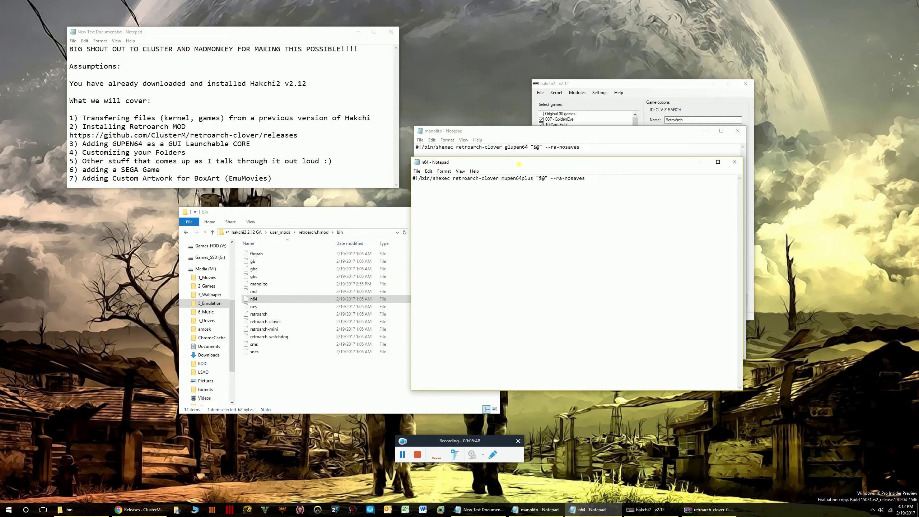
Step: Close the n64 and manolito scripts and the bin folder window
left_click(734, 162)
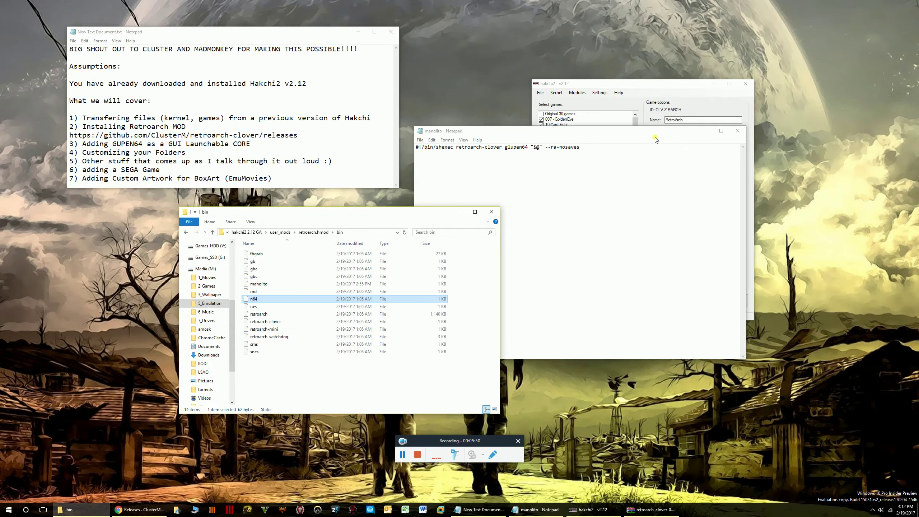
left_click_drag(655, 132, 646, 140)
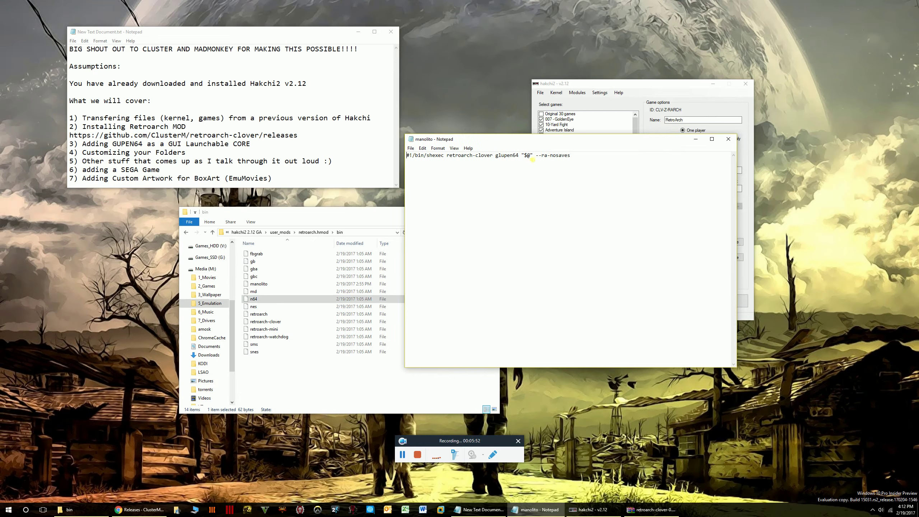
left_click(728, 139)
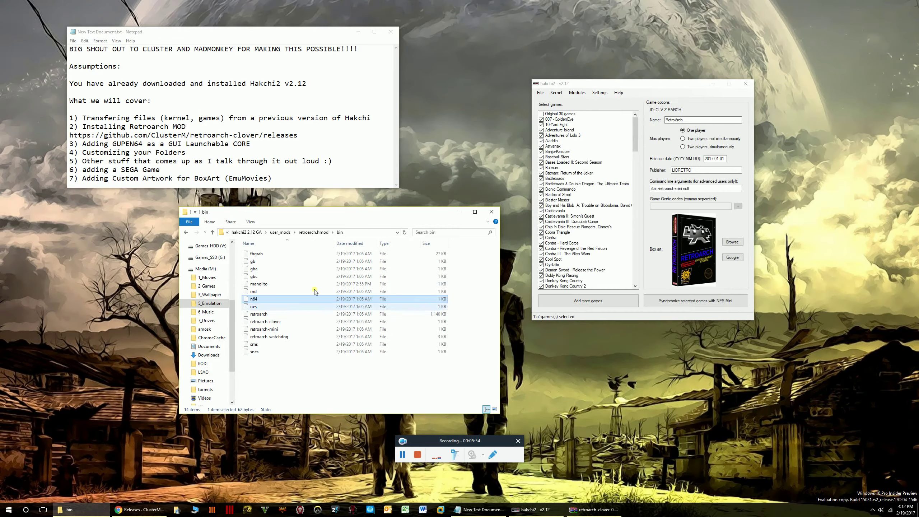
left_click(268, 284)
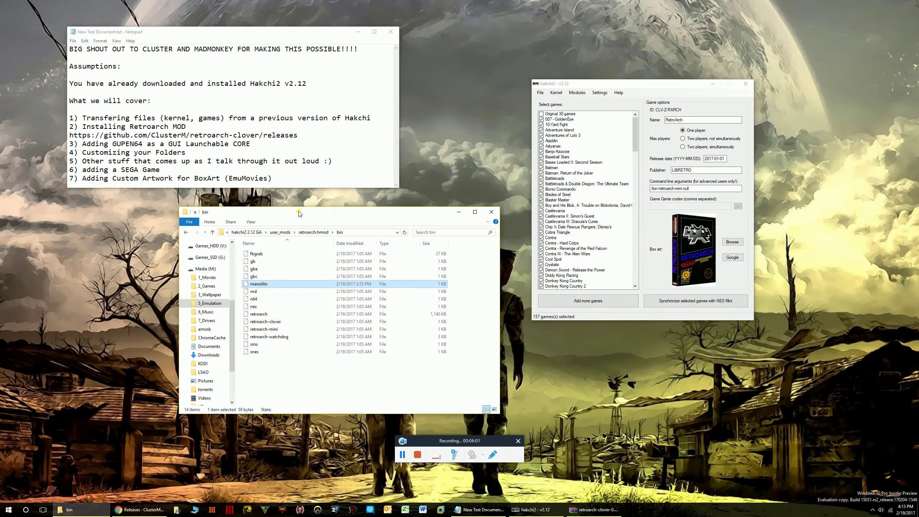
left_click_drag(299, 213, 276, 213)
left_click(473, 215)
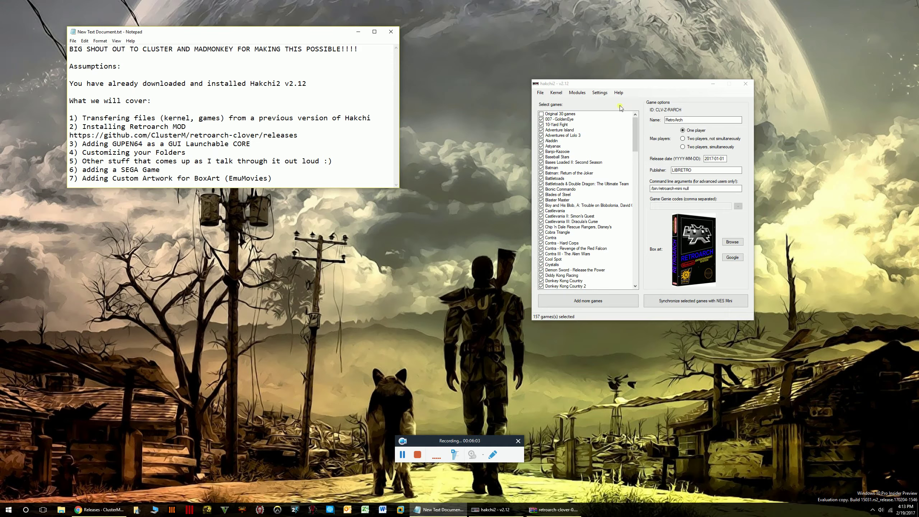
Step: Move the hakchi2 window nearer the screen's centre and open the selection of extra modules to install
left_click_drag(607, 84, 472, 160)
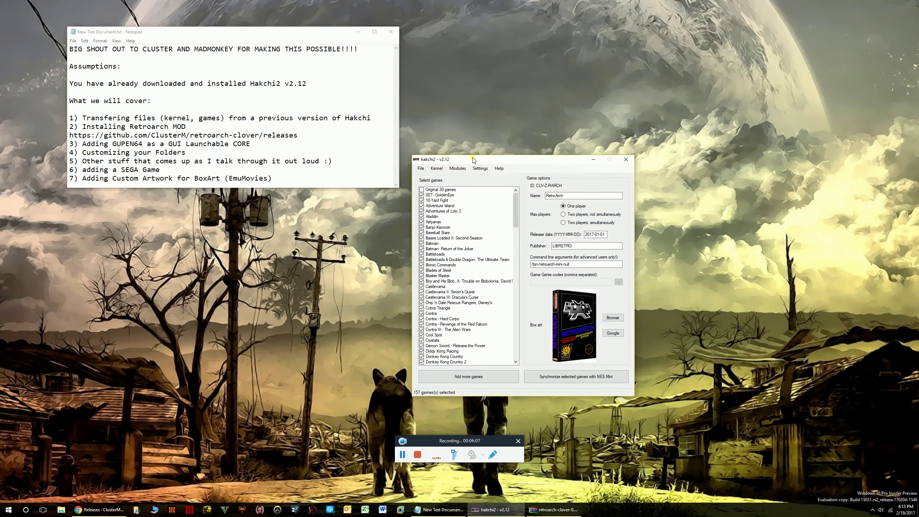
left_click(458, 168)
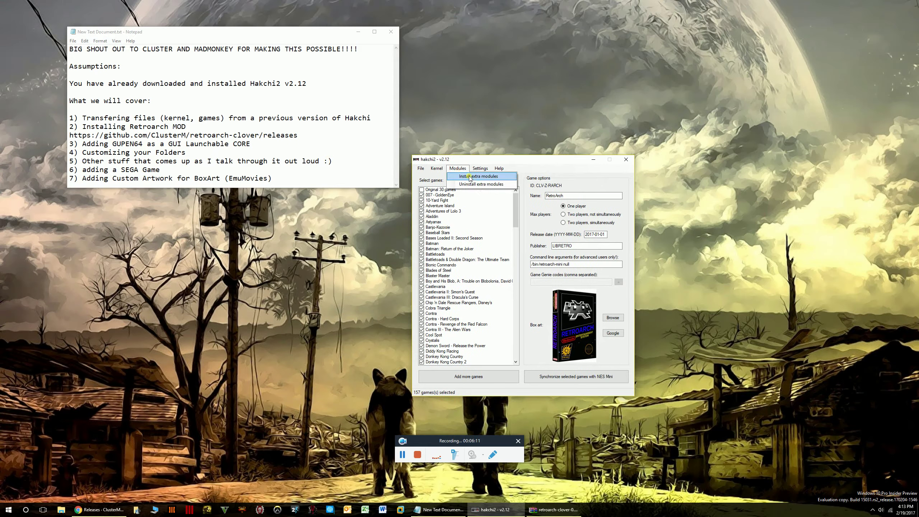
left_click(469, 177)
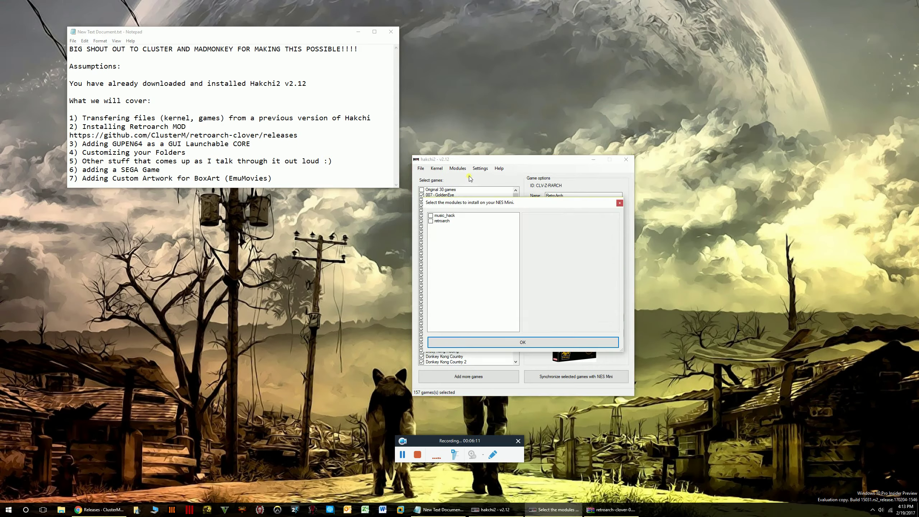
Step: Review the retroarch module's description, close the module selection without installing, and move the hakchi2 window slightly up
left_click(441, 222)
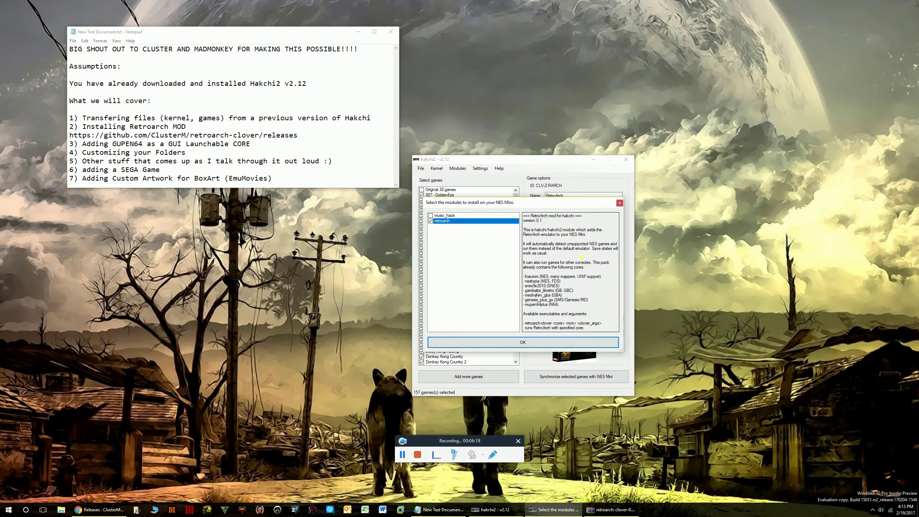
left_click(619, 204)
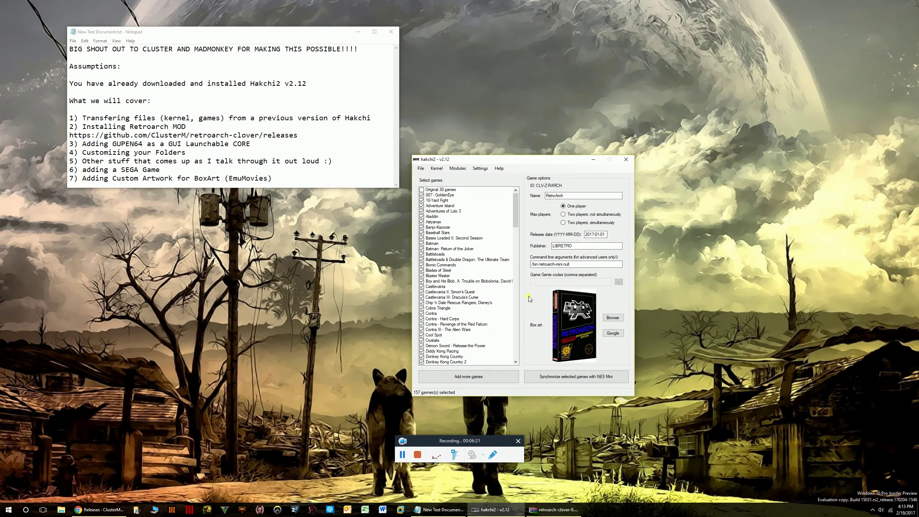
left_click_drag(504, 158, 517, 136)
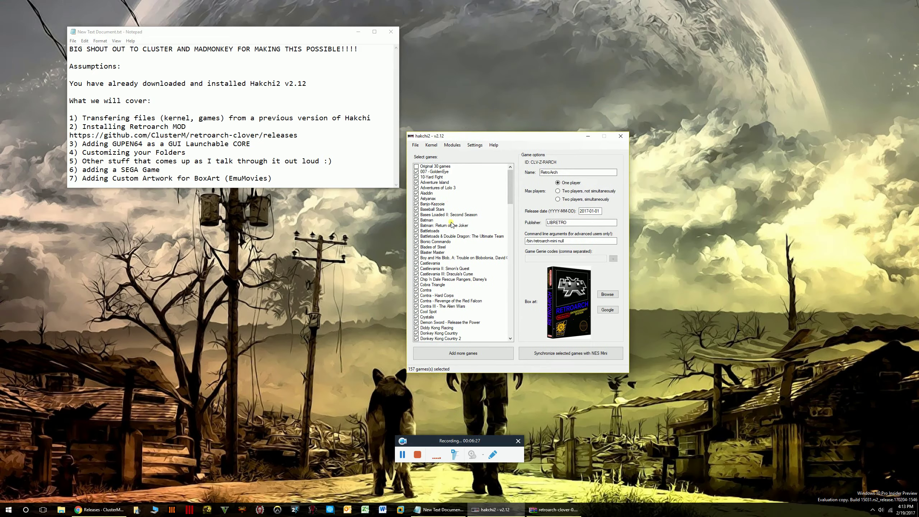
Step: Look through the game list from Excitebike to Kickle Cubicle, checking each title's options and box art
scroll(478, 247, "down", 6)
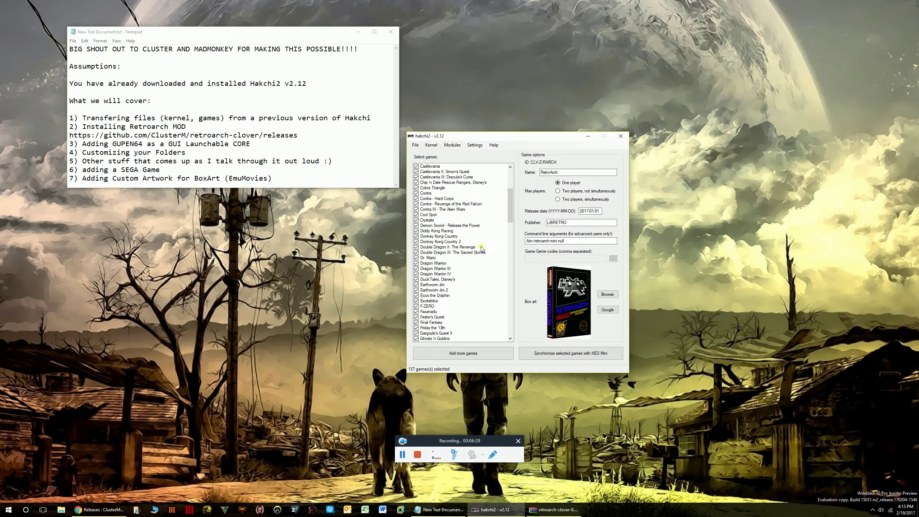
scroll(481, 248, "down", 4)
left_click(429, 236)
left_click(427, 241)
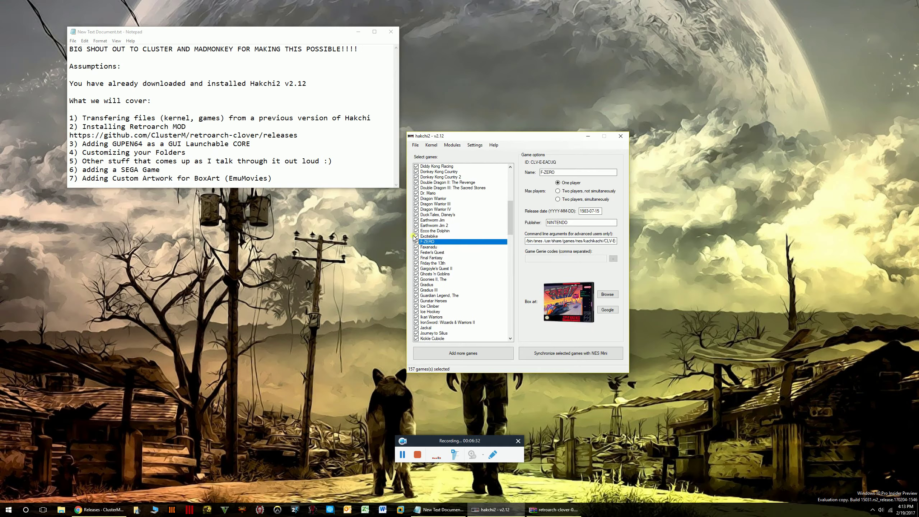
key("Down")
key("Down")
key("Down")
key("Down")
key("Down")
key("Down")
key("Down")
key("Down")
key("Down")
key("Down")
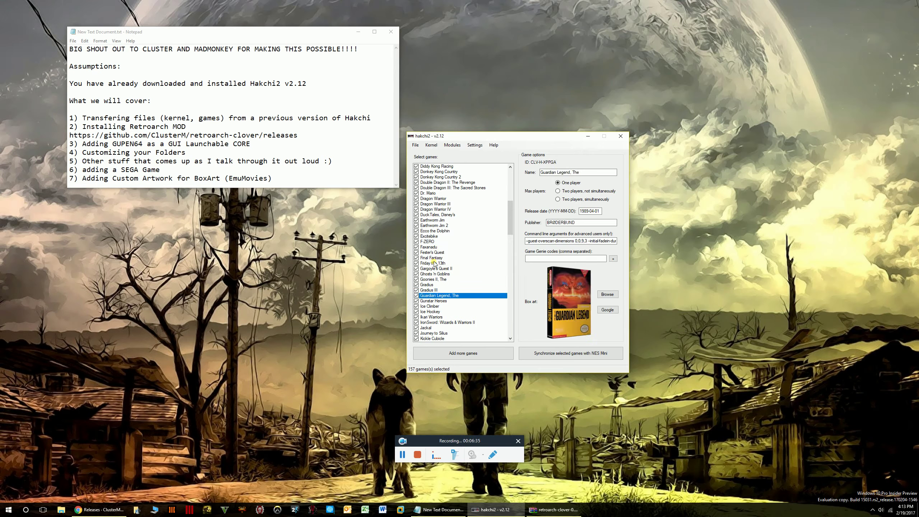
key("Down")
key("Down")
key("Down")
key("Down")
key("Down")
key("Down")
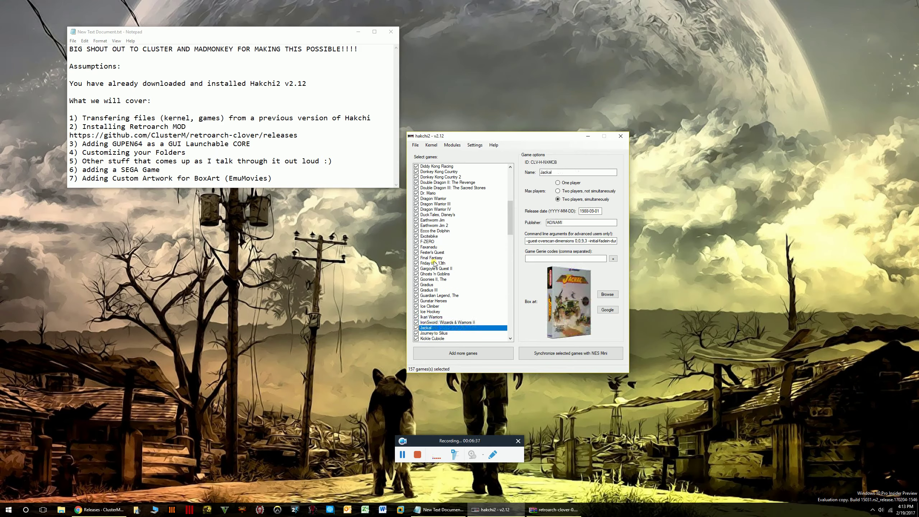
key("Down")
key("Down")
scroll(459, 258, "down", 3)
left_click(511, 234)
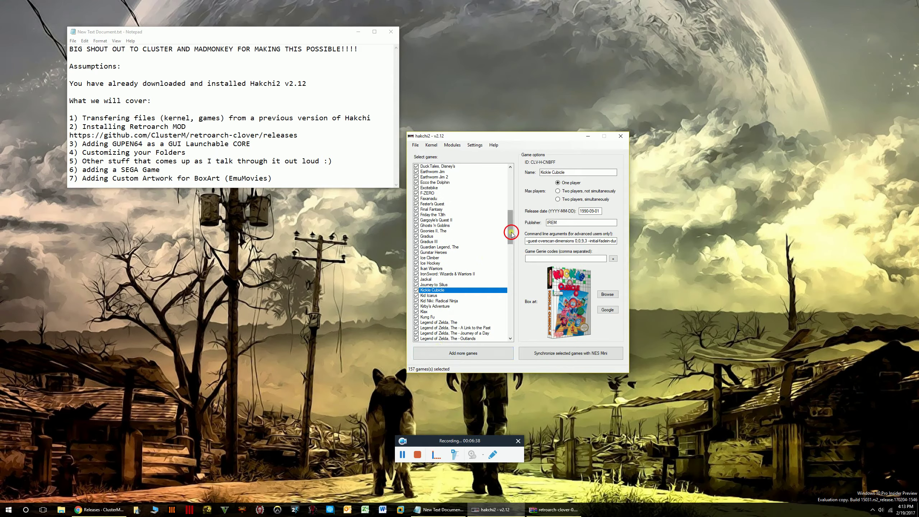
Step: Select Super Mario 64 in the game list and examine the launcher named in its command line arguments
left_click_drag(511, 233, 508, 307)
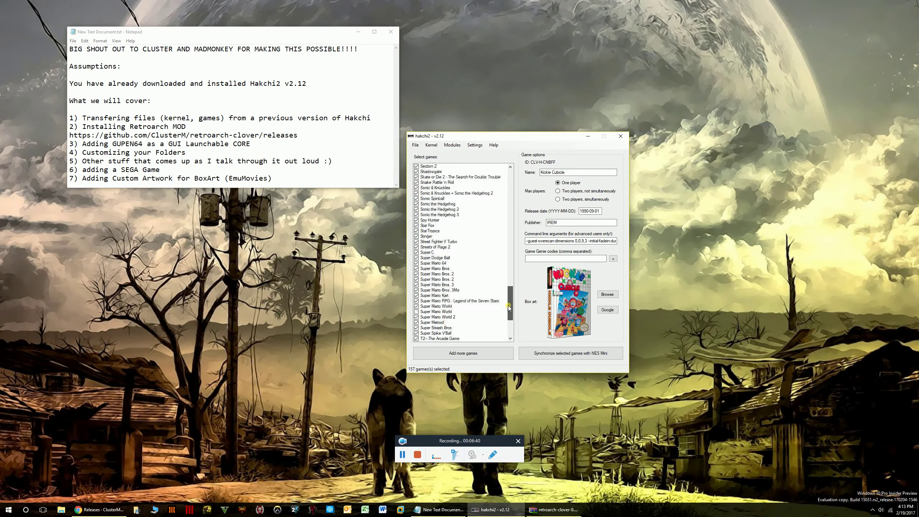
left_click(441, 263)
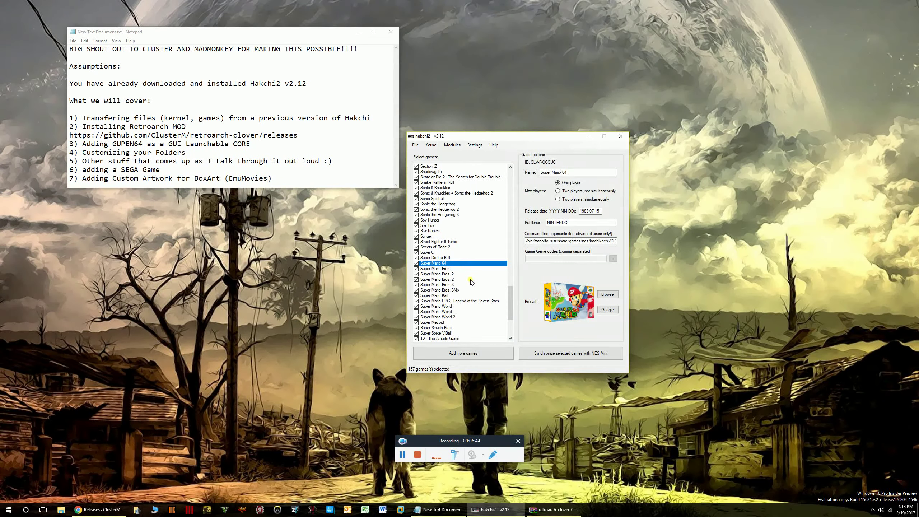
left_click(416, 146)
left_click(520, 142)
left_click(547, 241)
left_click(547, 242)
Step: Select Banjo-Kazooie and replace n64 with manalito in its command line arguments
left_click_drag(507, 301, 508, 182)
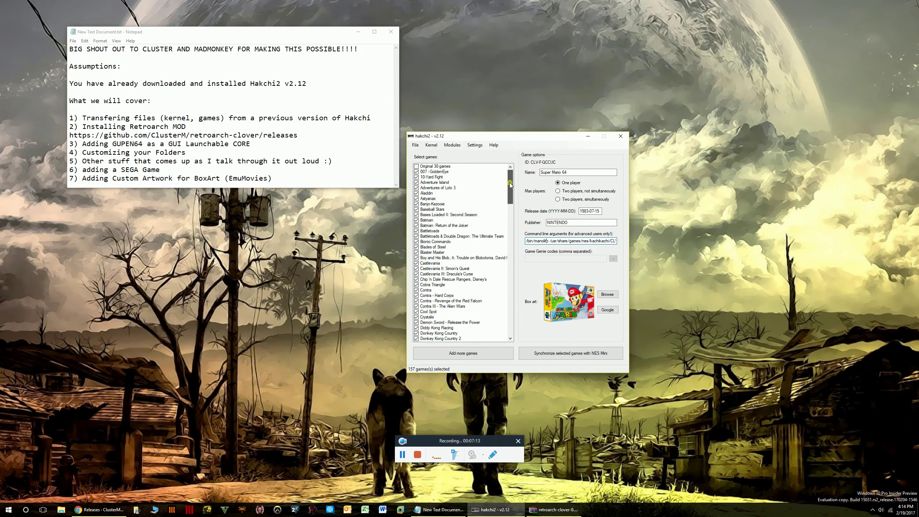
left_click(431, 204)
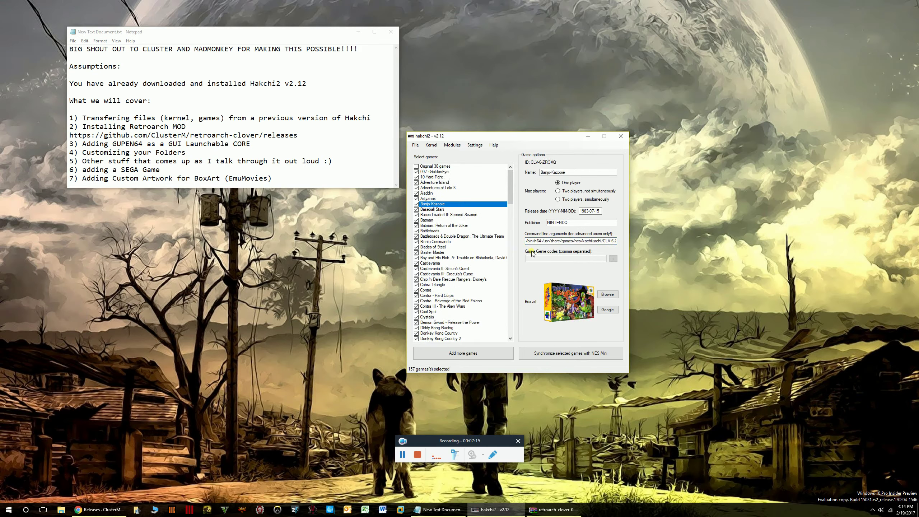
left_click(541, 241)
key("BackSpace")
key("BackSpace")
key("BackSpace")
type("manalito")
Step: Open the bin folder of retroarch.hmod under hakchi2 2.12 GA's user_mods on the Media (M:) drive and place its window beside hakchi2
left_click(153, 456)
key("super+e")
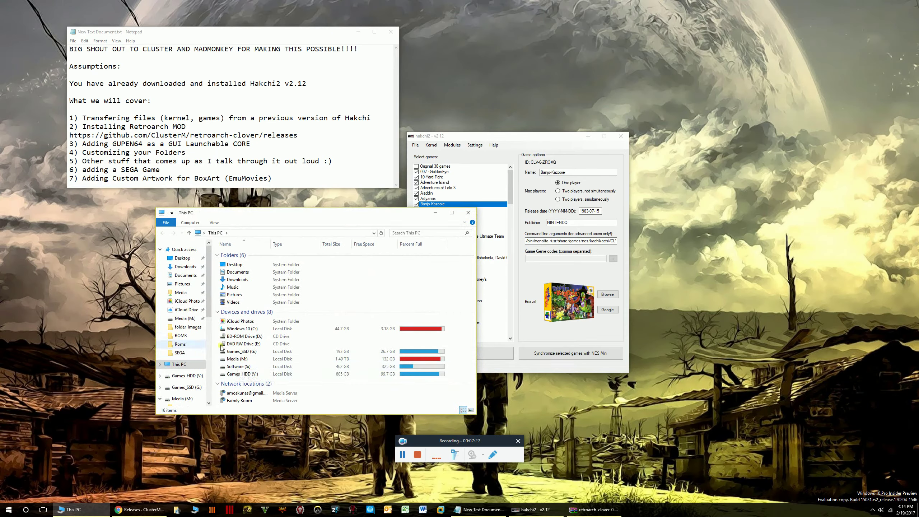
double_click(239, 358)
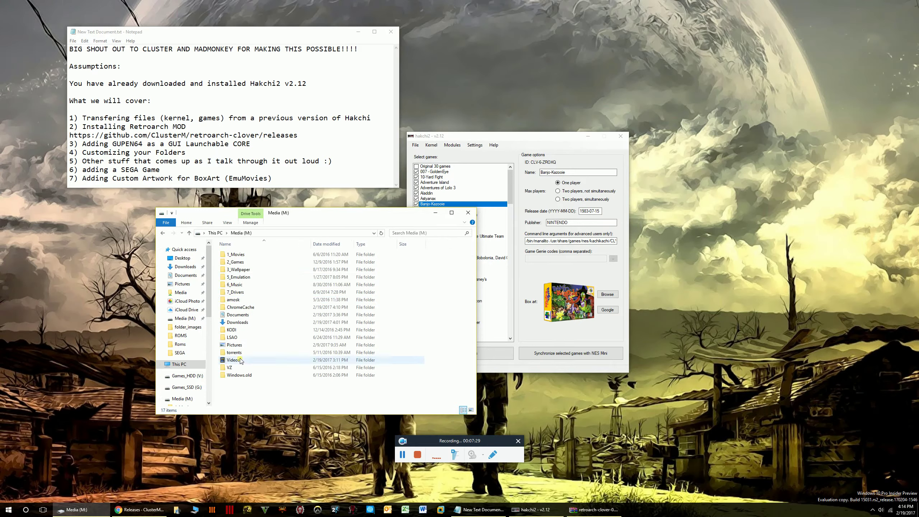
double_click(245, 279)
double_click(249, 269)
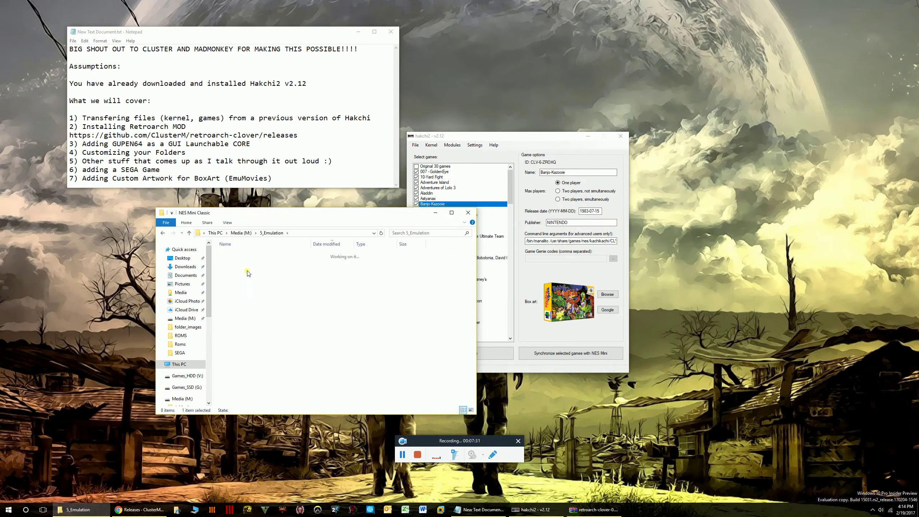
double_click(252, 271)
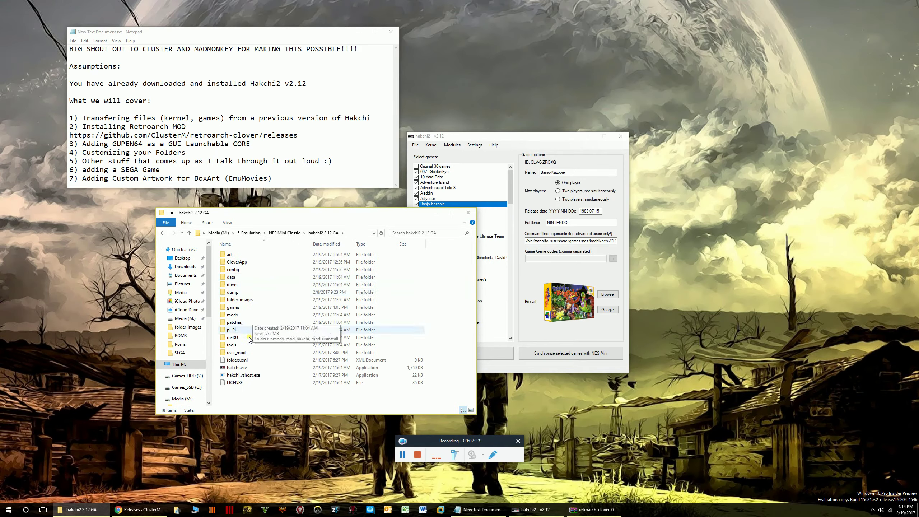
double_click(243, 356)
double_click(242, 262)
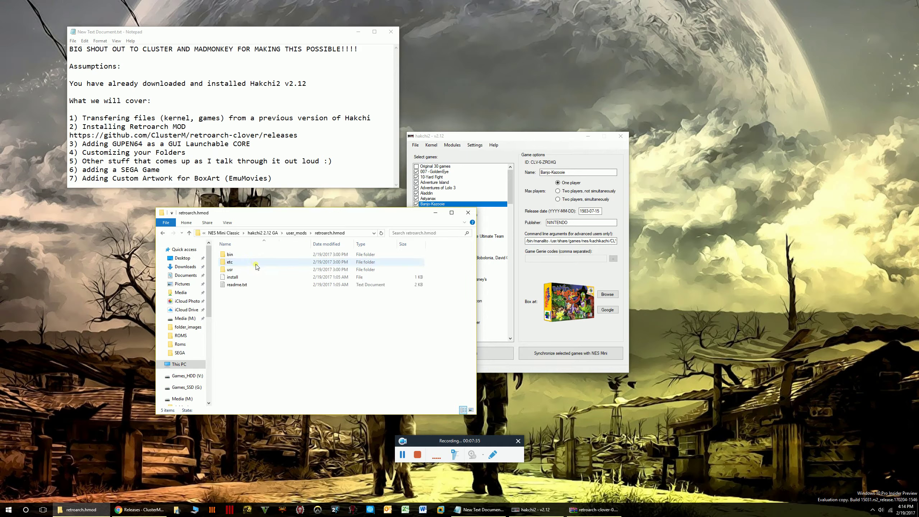
double_click(239, 259)
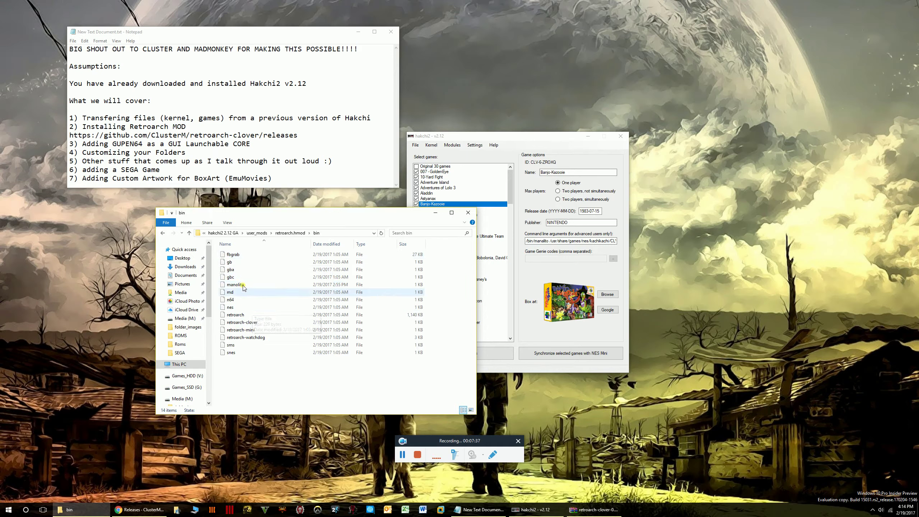
left_click(319, 216)
left_click_drag(320, 216, 238, 221)
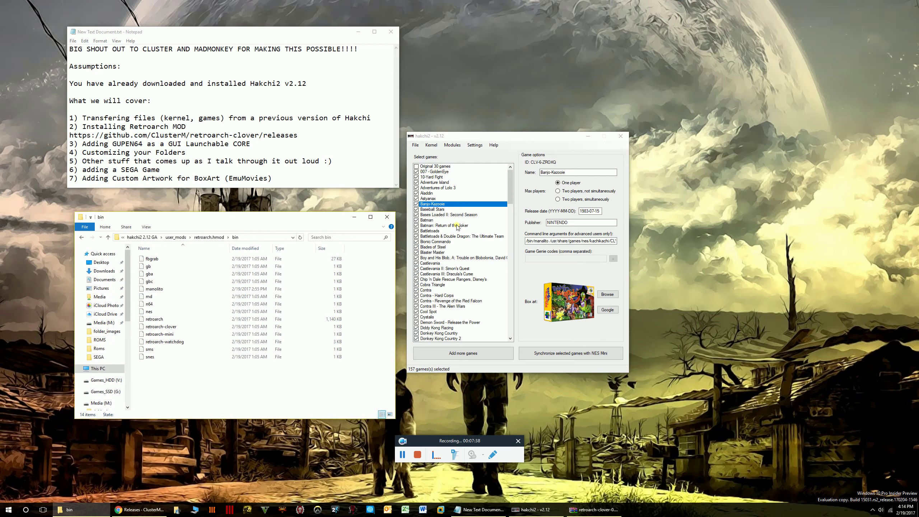
Step: Correct the launcher name in Banjo-Kazooie's command line arguments to manolito
left_click(545, 241)
key("BackSpace")
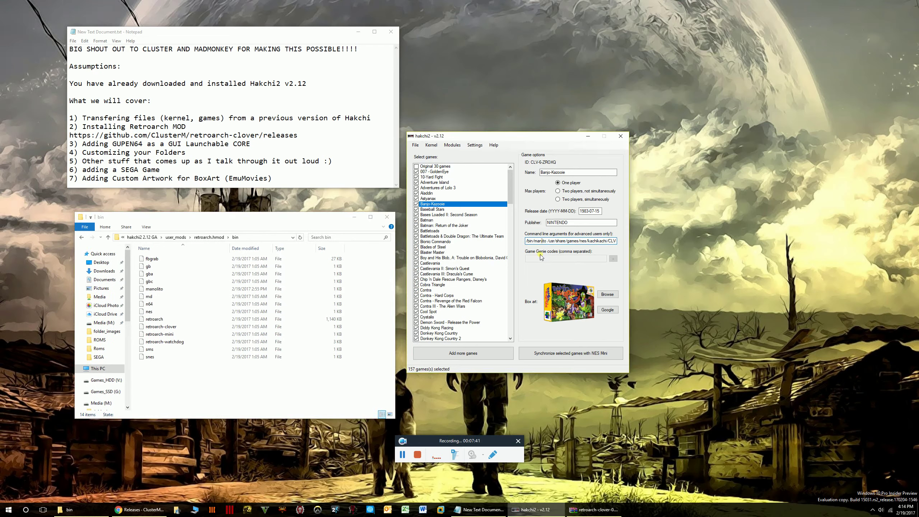
type("o")
Step: Arrange the bin folder window and the hakchi2 window side by side below the notes
mouse_move(325, 222)
left_mouse_down()
mouse_move(316, 219)
mouse_move(324, 222)
left_mouse_up()
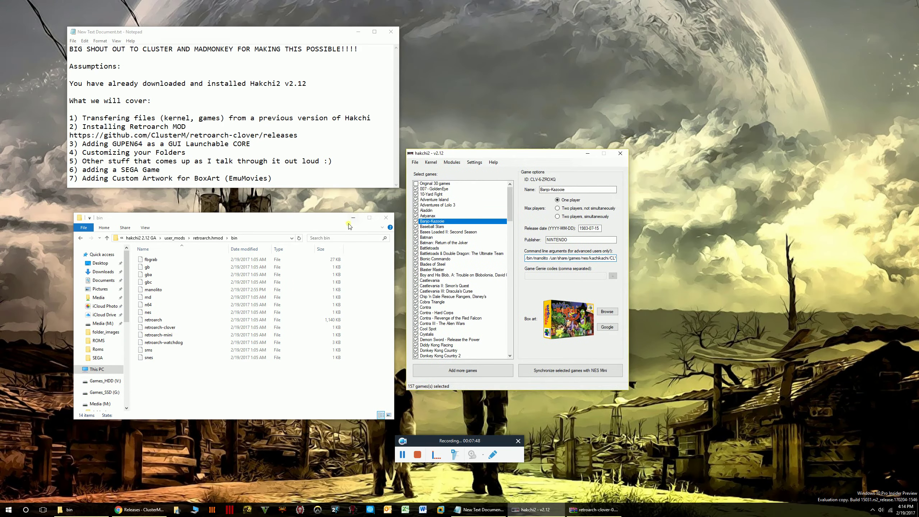
left_click_drag(348, 226, 355, 224)
left_click(485, 160)
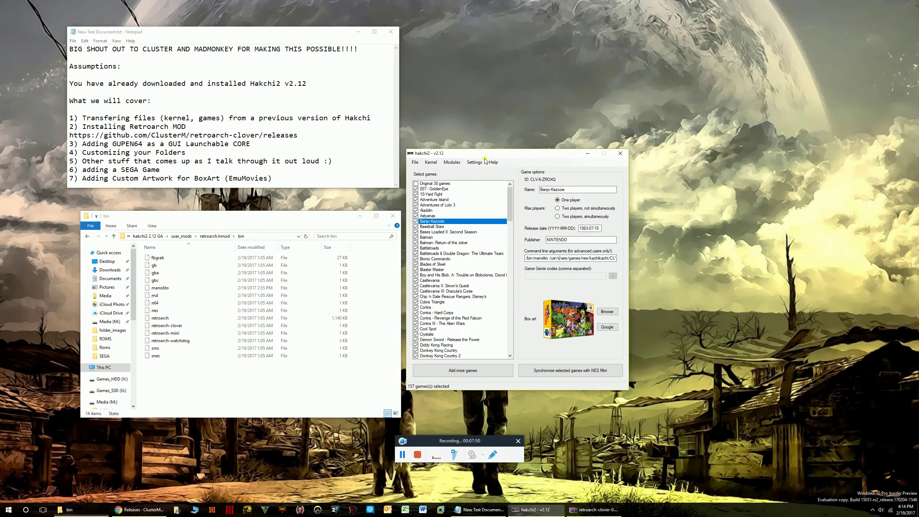
left_click_drag(485, 160, 485, 164)
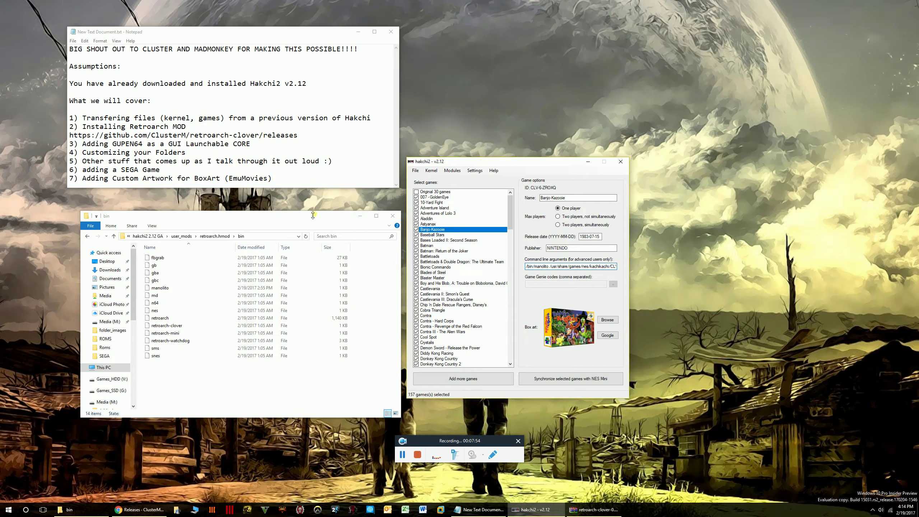
left_click_drag(311, 217, 314, 219)
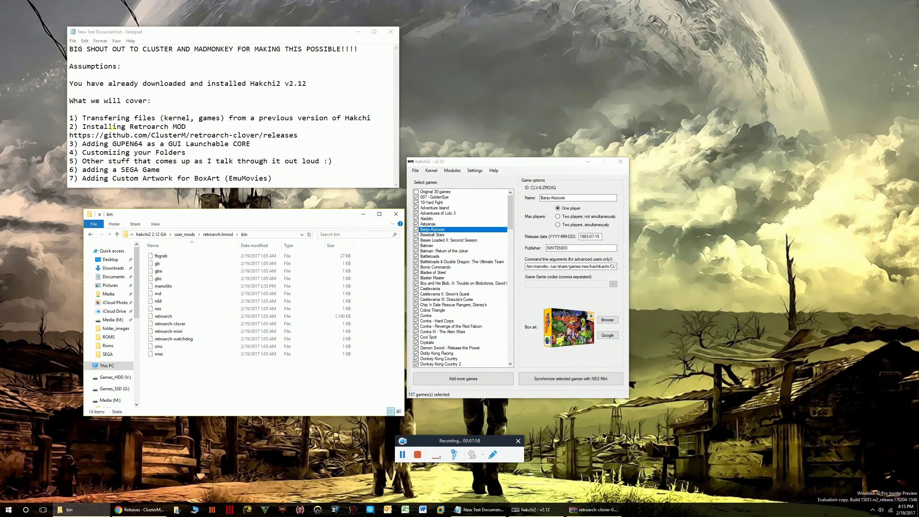
Step: Go over the outline's items on transferring files and adding GUPEN64 as a GUI launchable core in the notes
left_click_drag(95, 120, 172, 118)
left_click(238, 144)
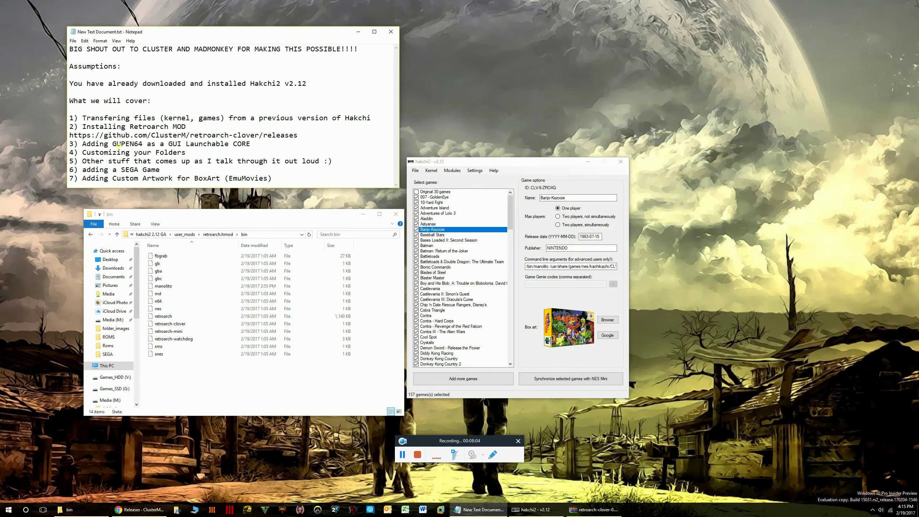
left_click_drag(100, 144, 239, 147)
left_click(264, 146)
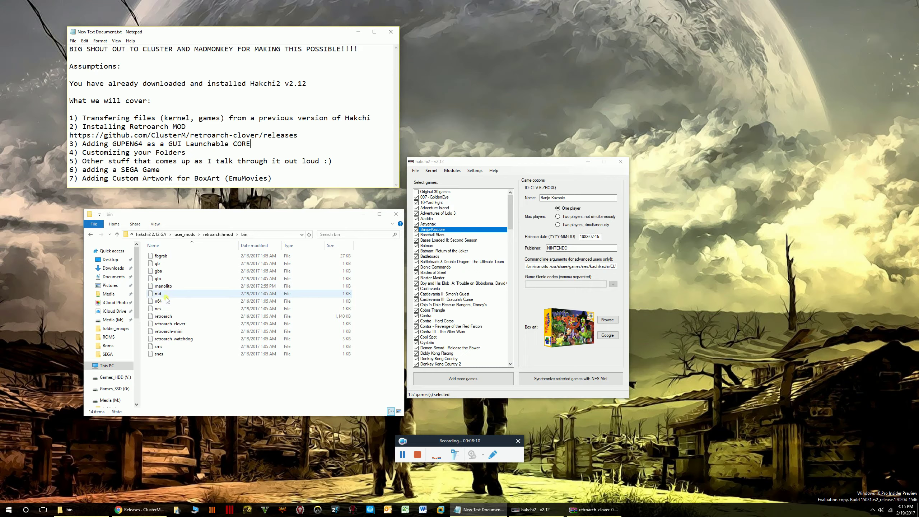
Step: Open the manolito file in Notepad, check its glupen64 script line, and close it
double_click(164, 287)
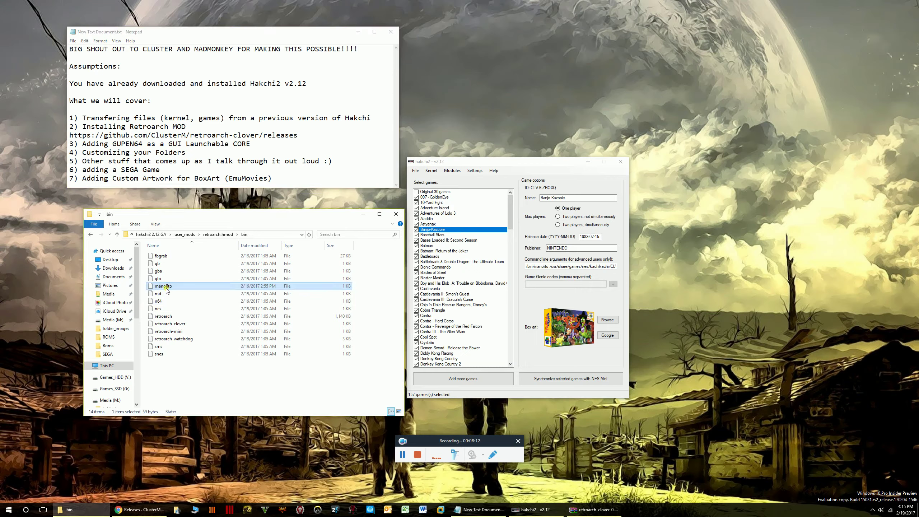
scroll(452, 231, "down", 3)
left_click(438, 239)
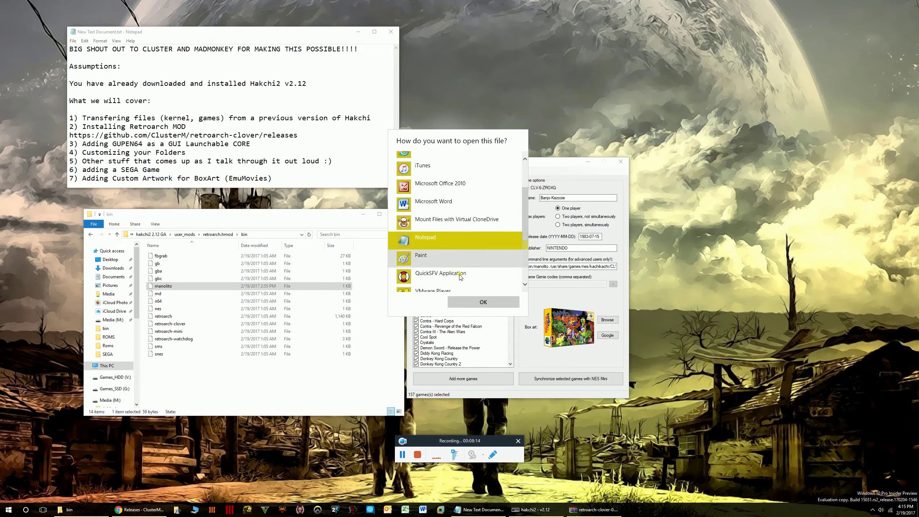
left_click(468, 302)
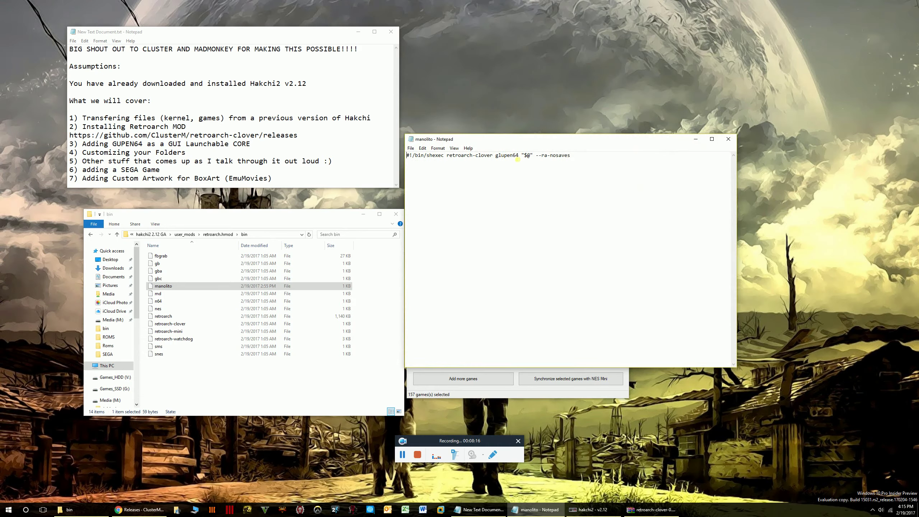
left_click(728, 139)
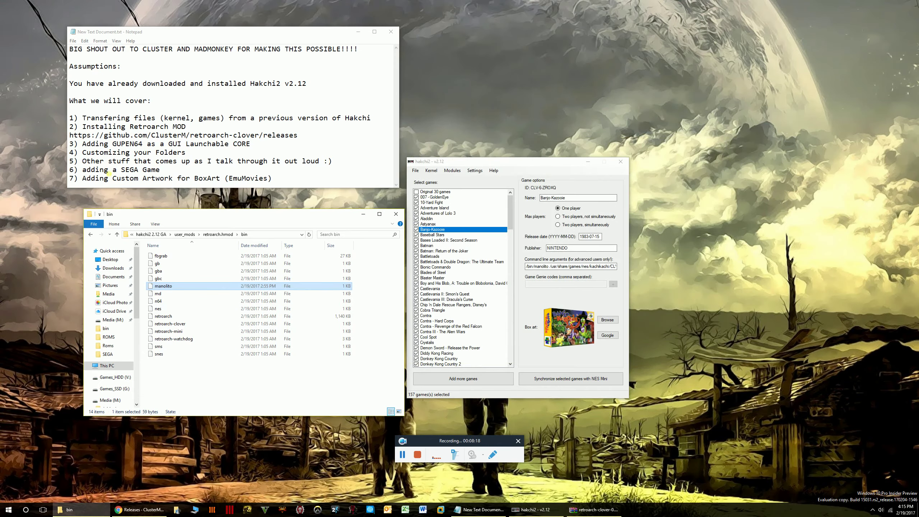
Step: Open the selection of extra modules to install, look at the retroarch entry, and close it without installing
left_click(452, 170)
left_click(455, 171)
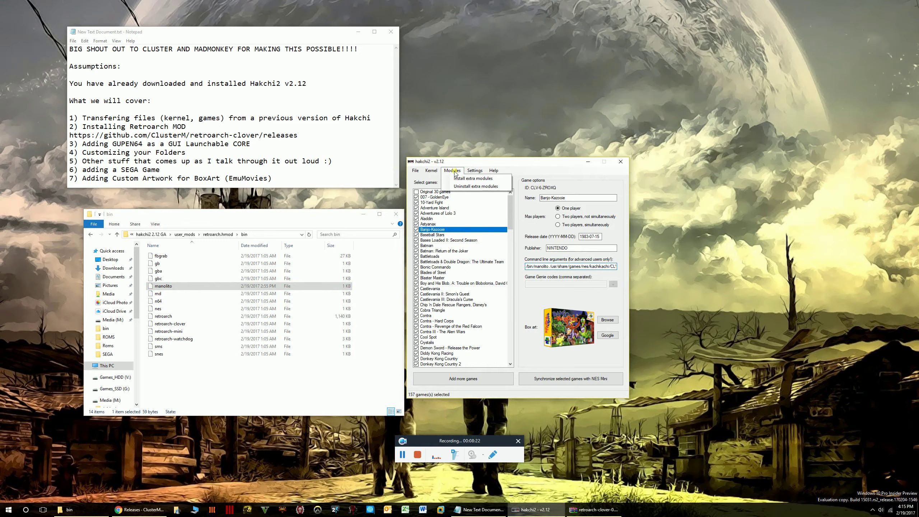
left_click(472, 178)
left_click(431, 224)
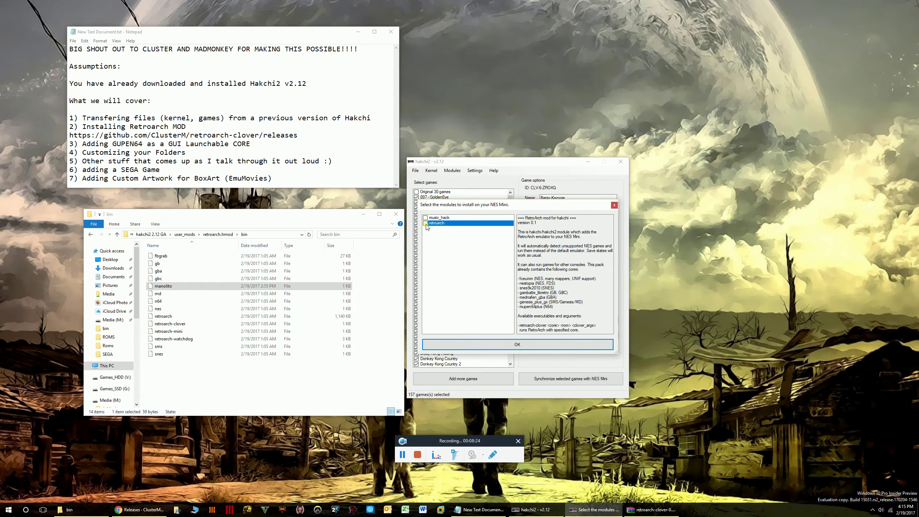
left_click(426, 224)
left_click(613, 205)
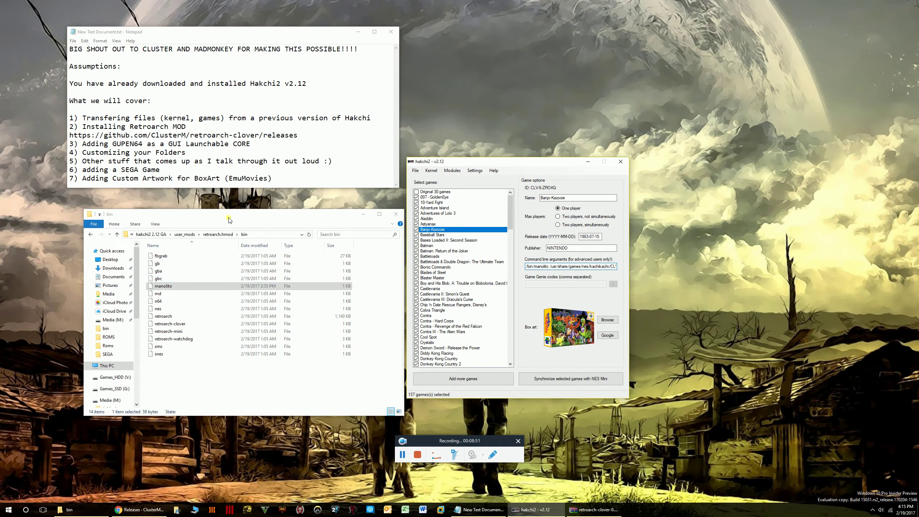
Step: Compare the command line arguments of Batman: Return of the Joker, Battletoads and their neighbouring games
left_click(445, 235)
left_click(442, 251)
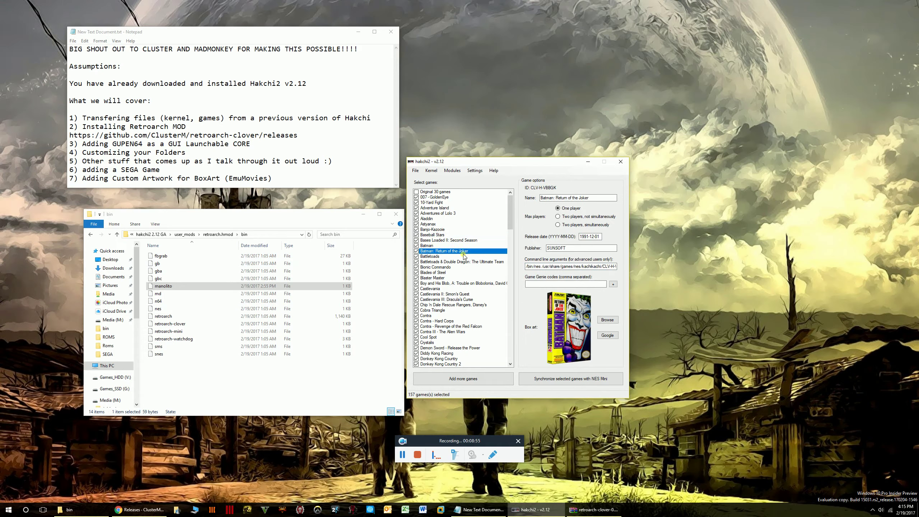
left_click(449, 261)
left_click(438, 256)
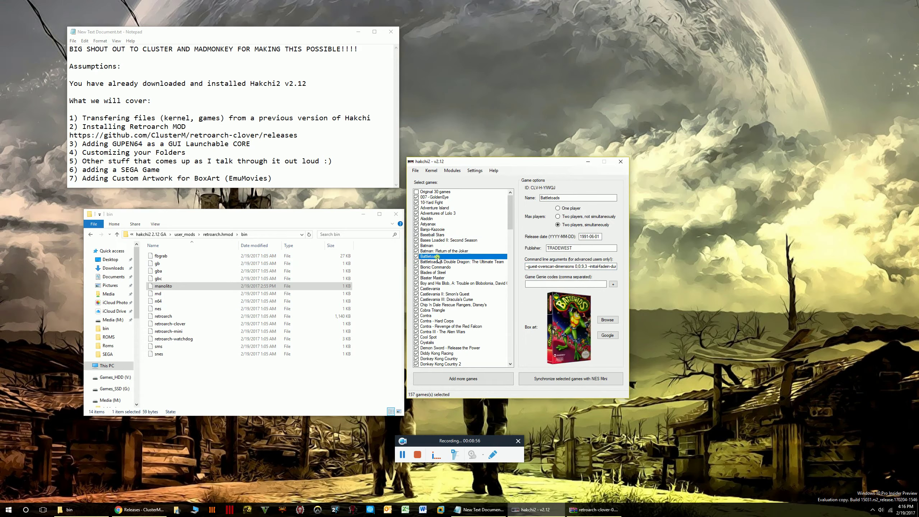
Step: Compare the command line arguments of Contra and Contra - Hard Corps, looking at the /bin/md entry of the latter
left_click(441, 293)
left_click(439, 299)
left_click(435, 316)
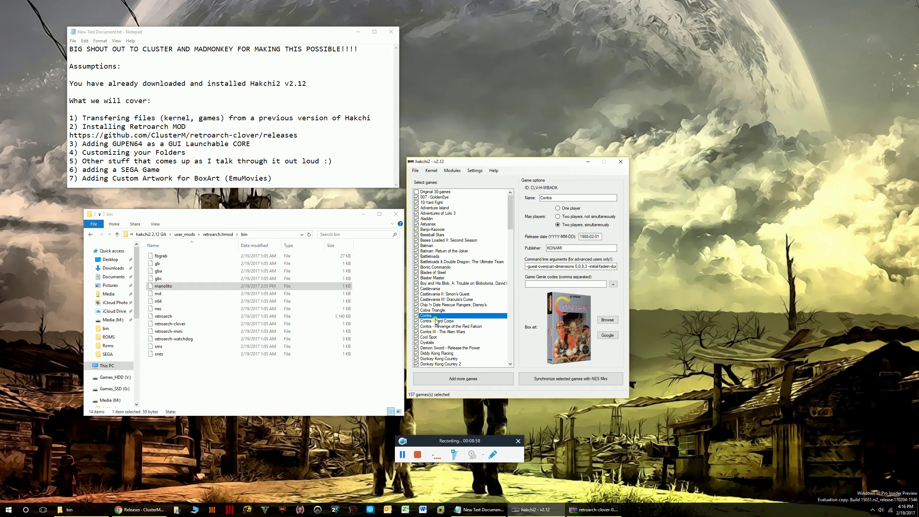
left_click(440, 320)
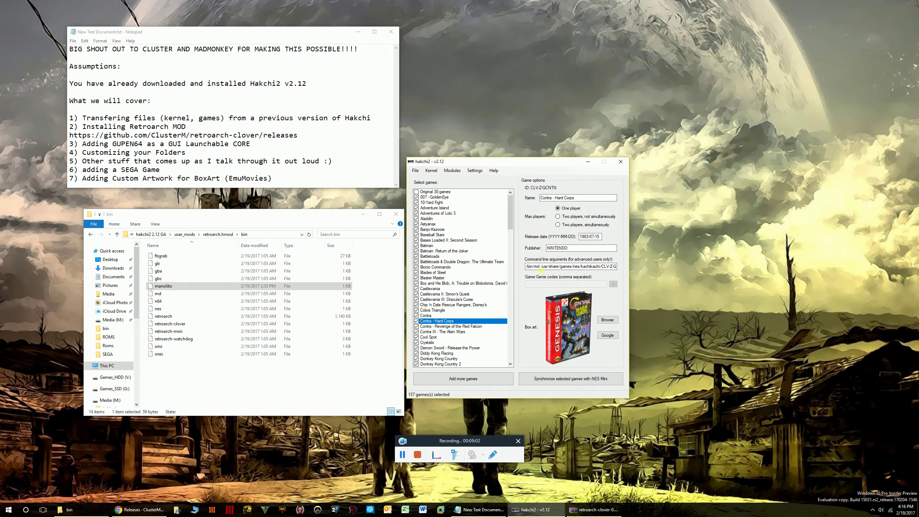
left_click_drag(541, 266, 525, 266)
Step: Start adding more games and browse to the SEGA folder inside 5_Emulation > Roms, with the file filter on All files
left_click(416, 170)
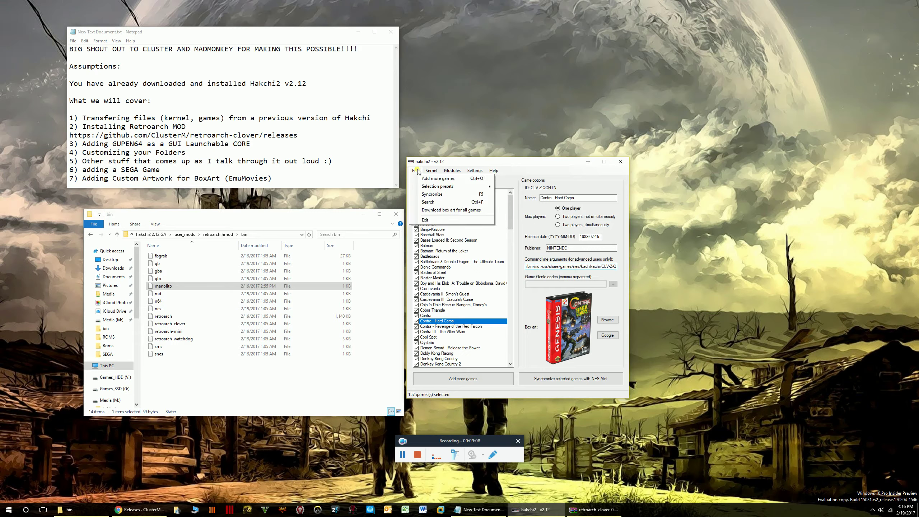
left_click(439, 178)
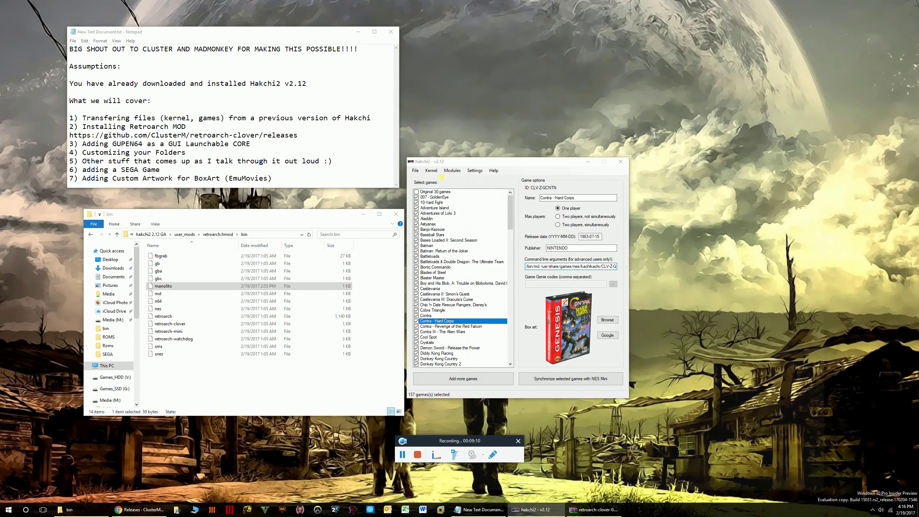
left_click_drag(600, 115, 593, 65)
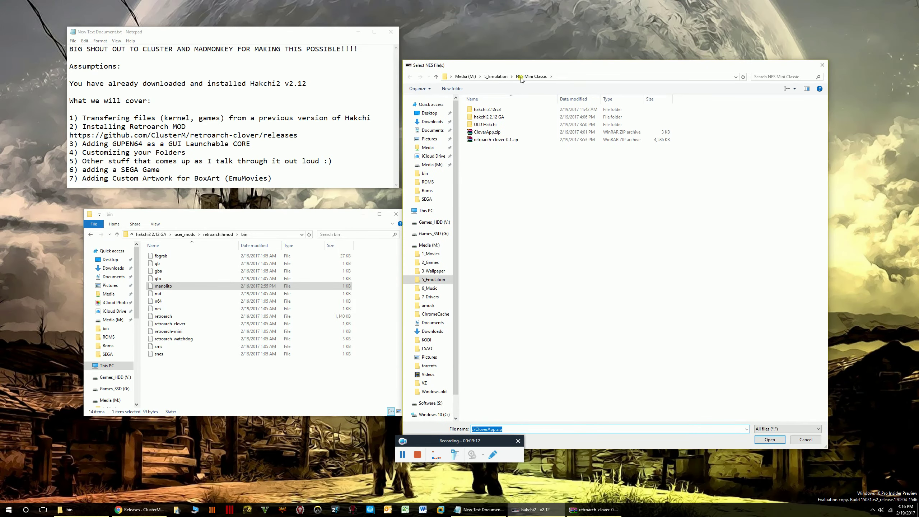
left_click(505, 79)
double_click(480, 147)
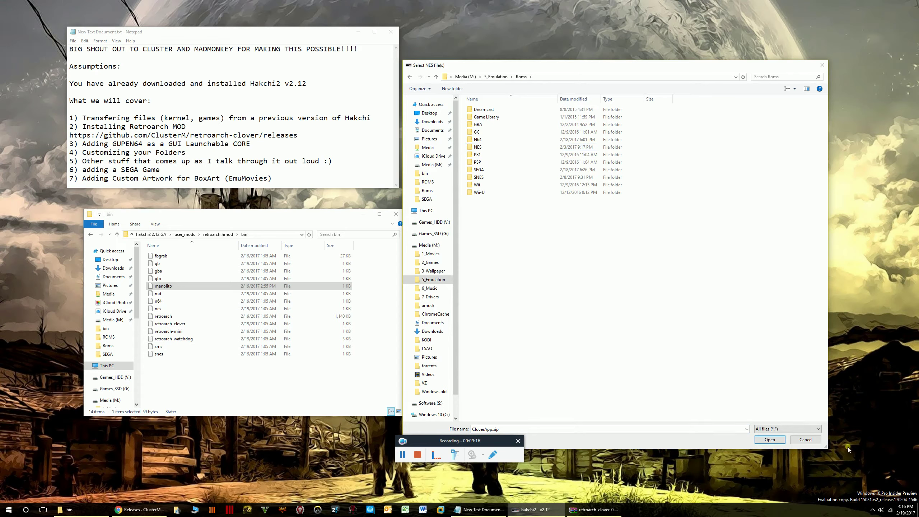
left_click(783, 429)
left_click(781, 439)
left_click(789, 429)
left_click(781, 444)
double_click(479, 170)
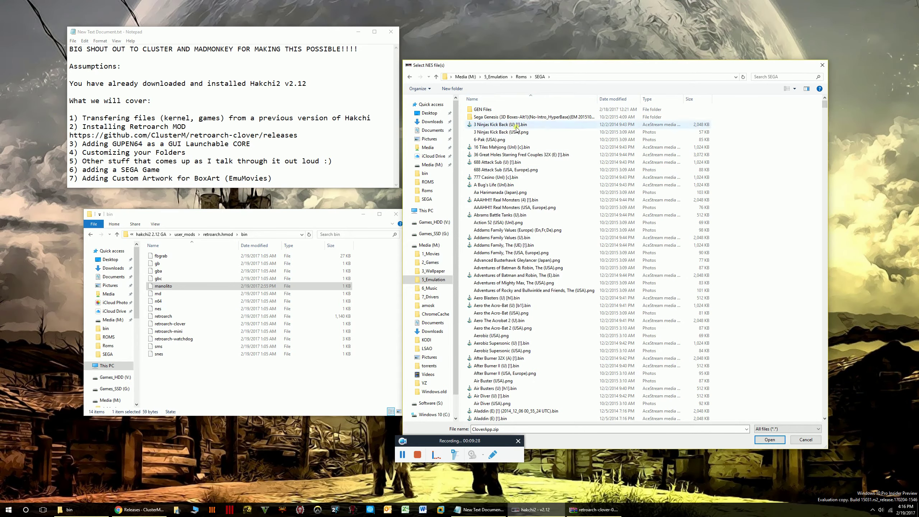
Step: Find Contra - Hard Corps (USA).bin in the SEGA folder and add it to the games list
scroll(539, 270, "down", 1)
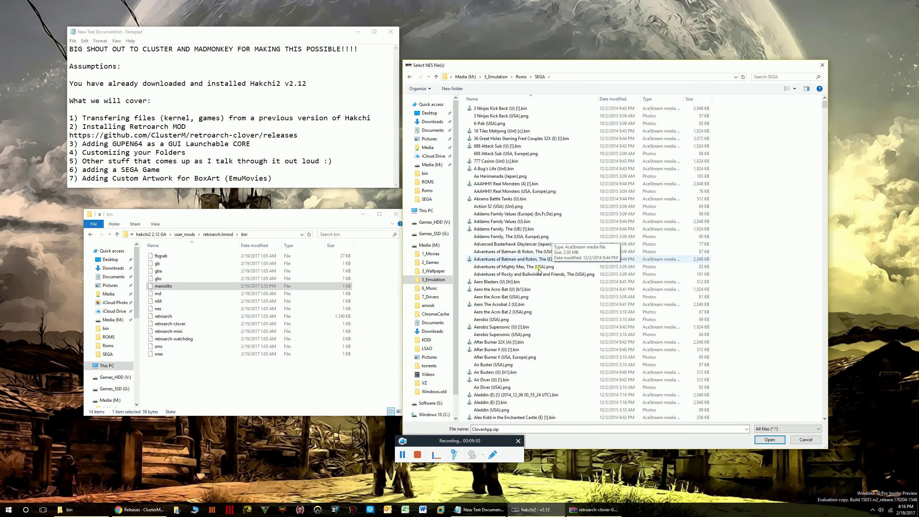
left_click_drag(824, 107, 823, 194)
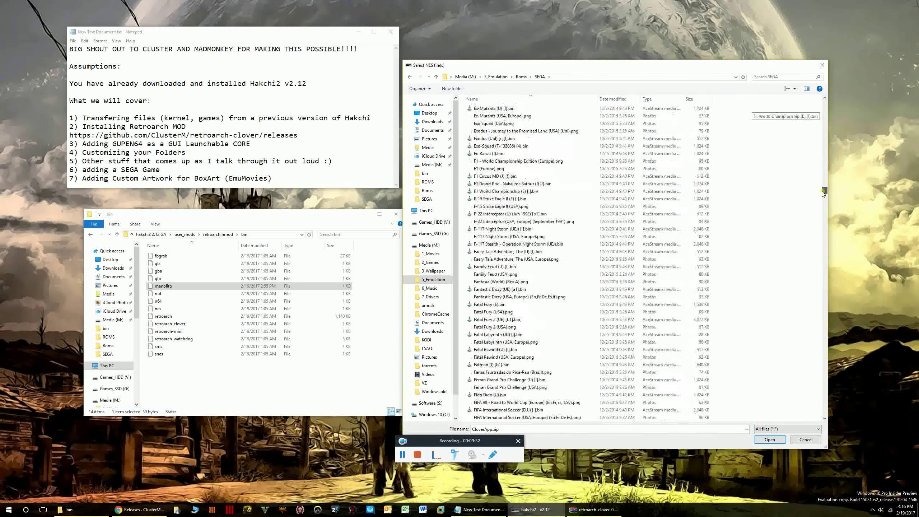
scroll(502, 193, "up", 20)
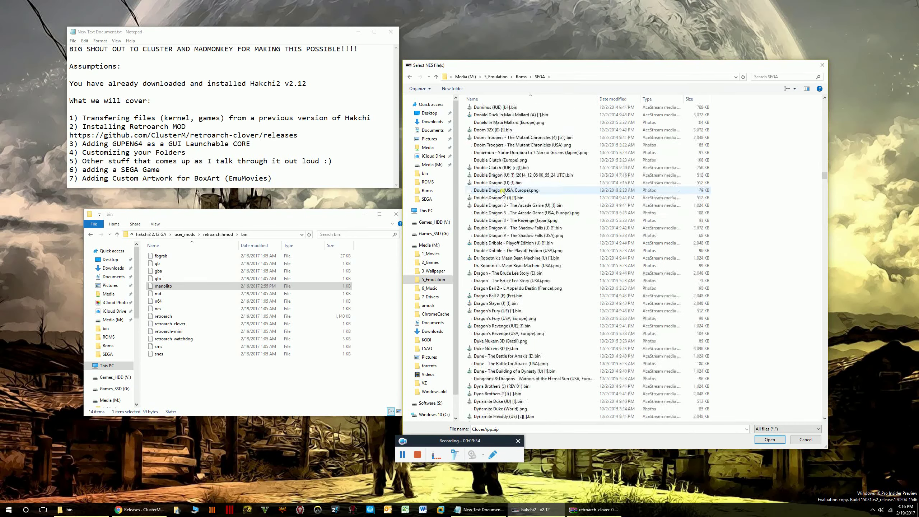
scroll(502, 192, "up", 20)
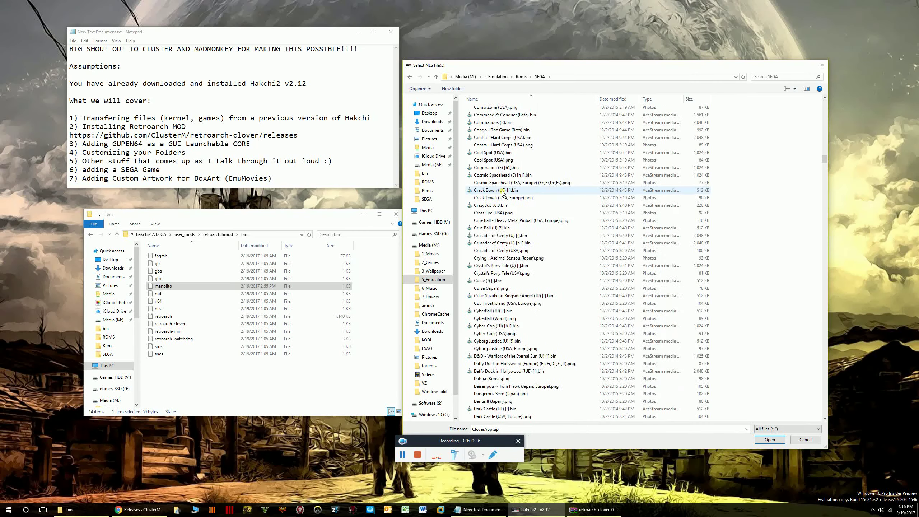
scroll(502, 193, "up", 1)
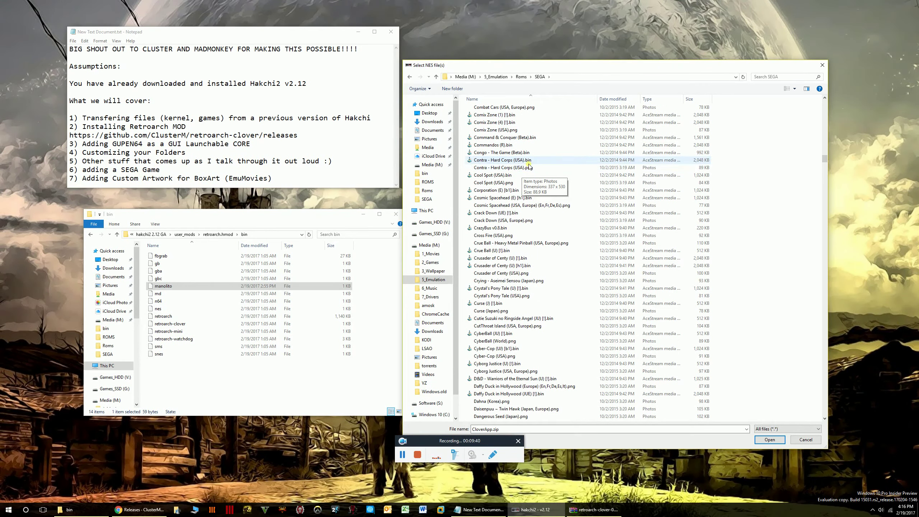
left_click(503, 164)
double_click(507, 160)
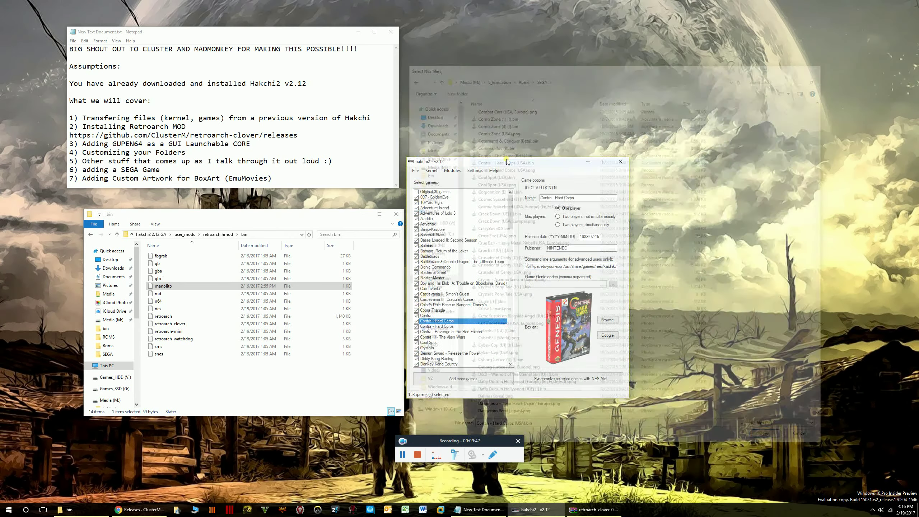
Step: Compare the command line arguments of the two Contra - Hard Corps entries, checking the path placeholder after /bin
left_click(439, 326)
left_click(439, 321)
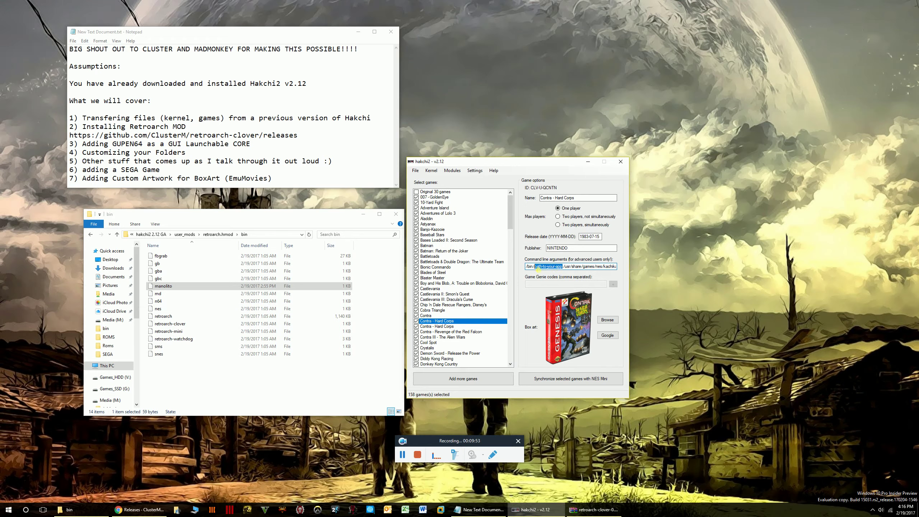
left_click(451, 326)
left_click(438, 321)
left_click(442, 326)
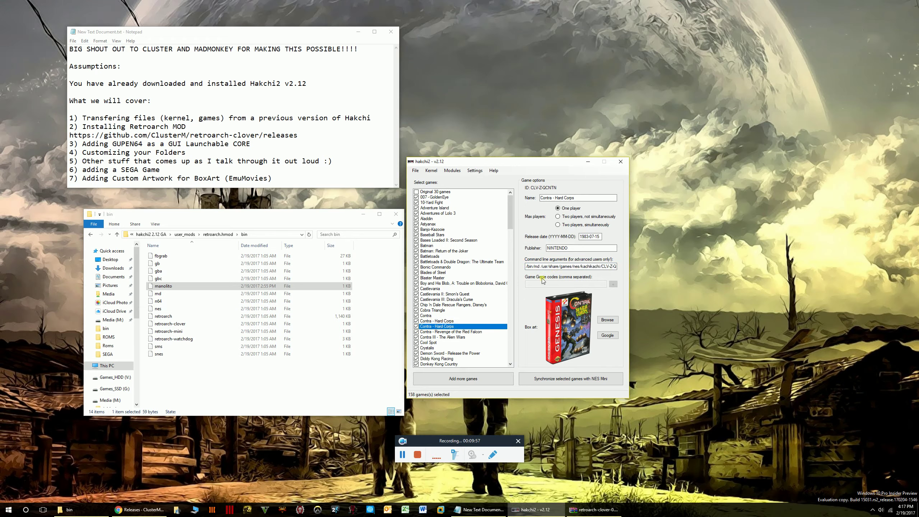
Step: Delete the Contra - Hard Corps entry that has the path-to-your-app placeholder from the games list and select the remaining one
left_click(438, 320)
right_click(438, 321)
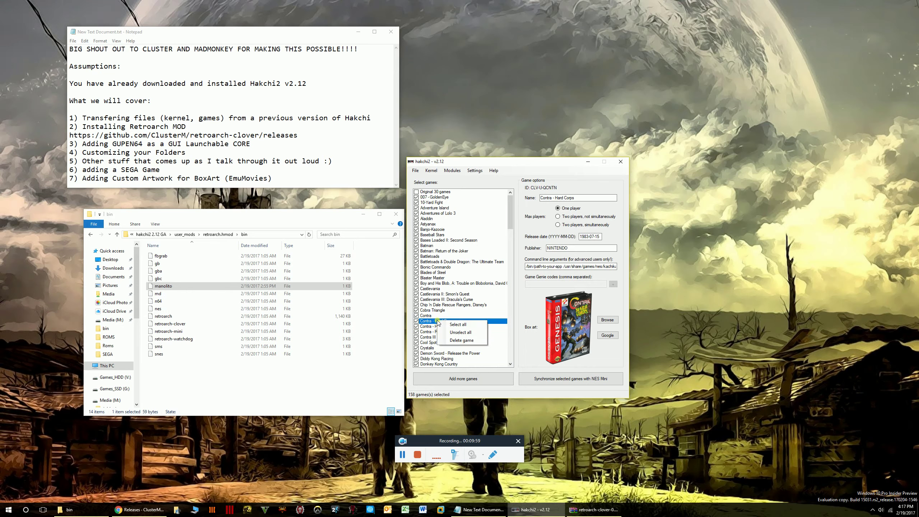
left_click(461, 340)
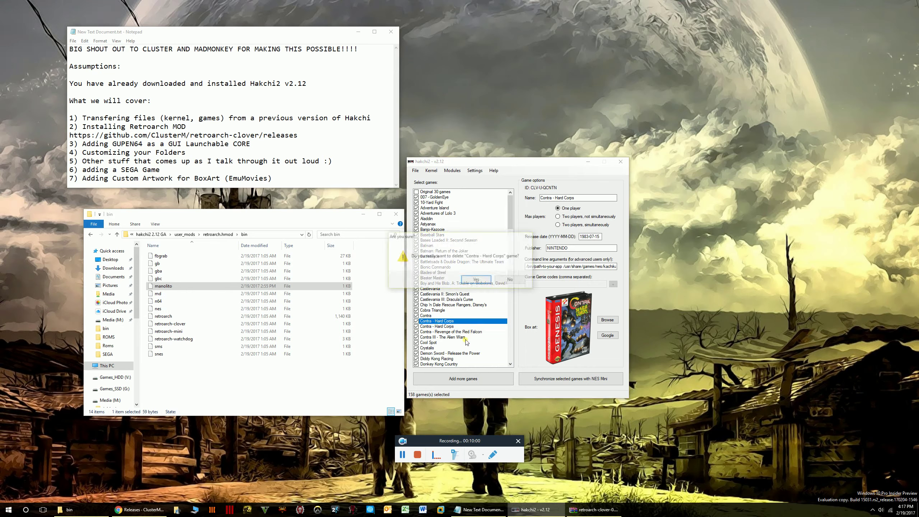
left_click(476, 279)
left_click(449, 321)
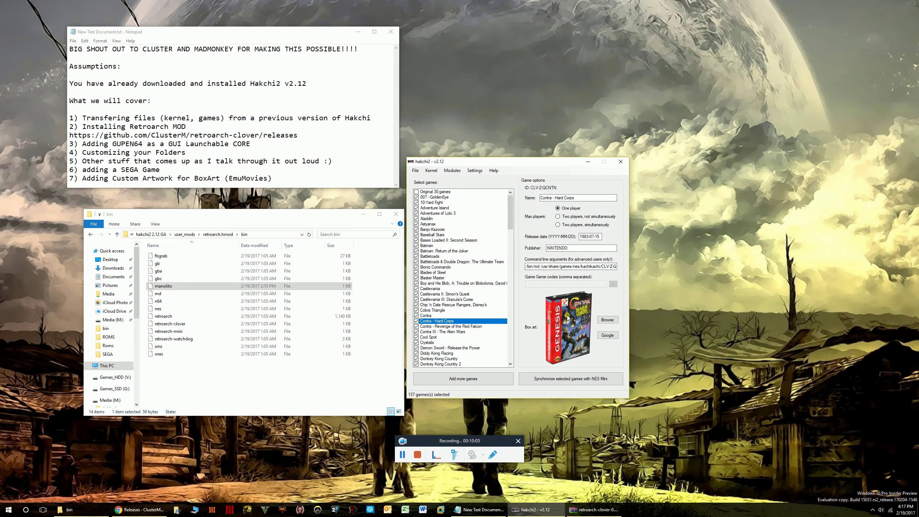
Step: Enable the controller hack that uses Select+A/B for autofire on A/B and acknowledge its notice
left_click_drag(489, 162, 487, 149)
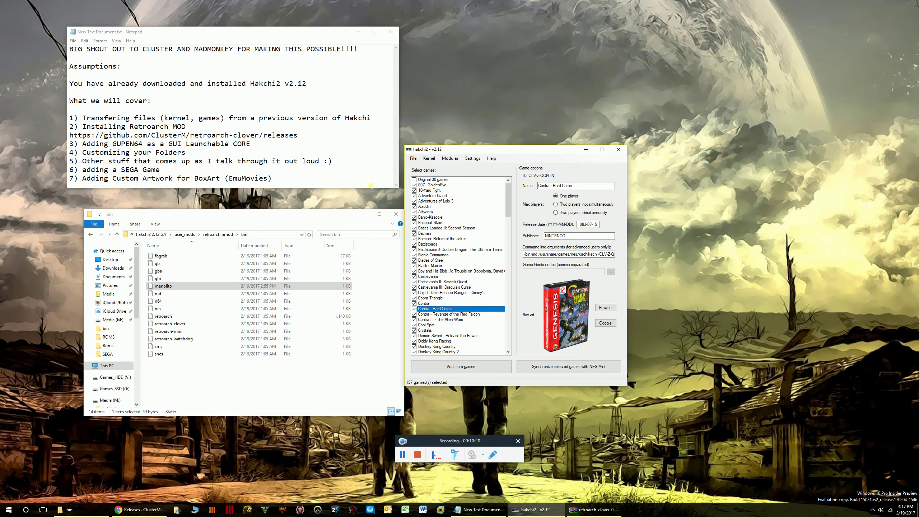
left_click_drag(494, 149, 503, 151)
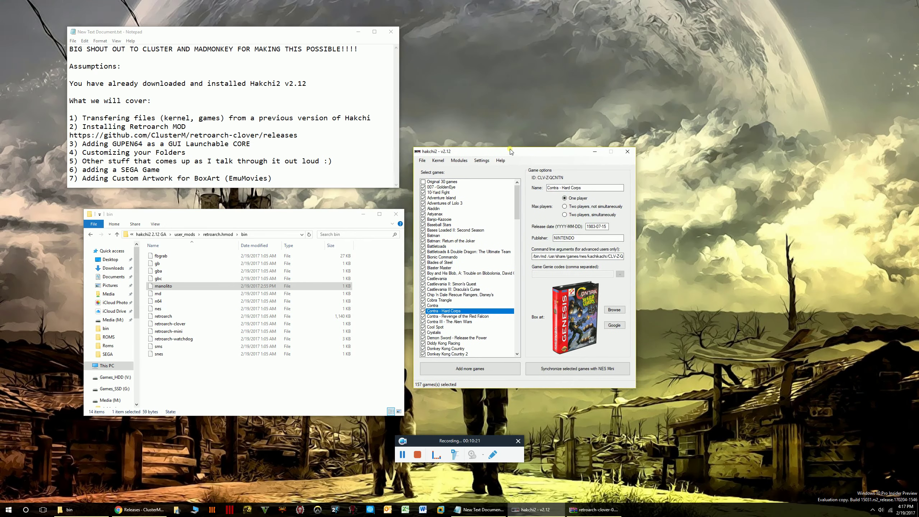
left_click(479, 160)
left_click(482, 160)
left_click(483, 161)
mouse_move(499, 168)
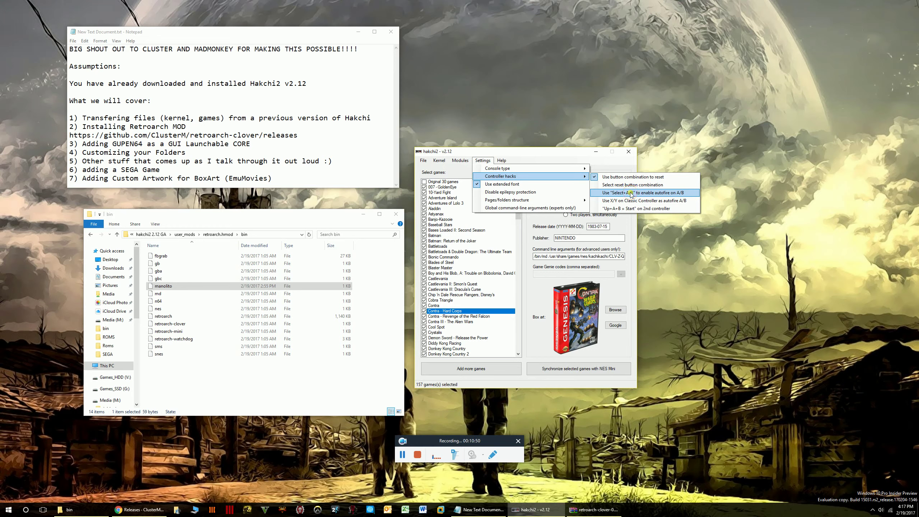
left_click(631, 192)
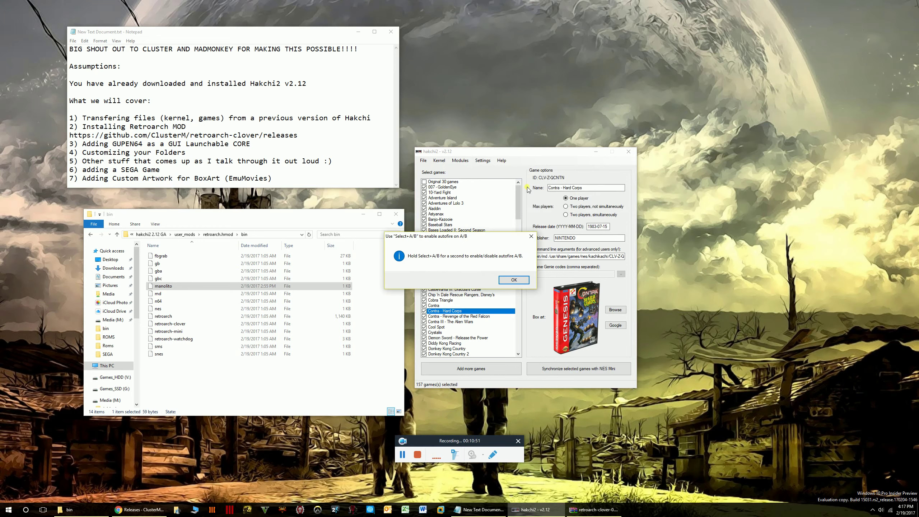
left_click(514, 279)
Step: Review the pages/folders structure options, including maximum games per page and the custom Folders Manager option, without changing them
left_click(460, 160)
left_click(483, 160)
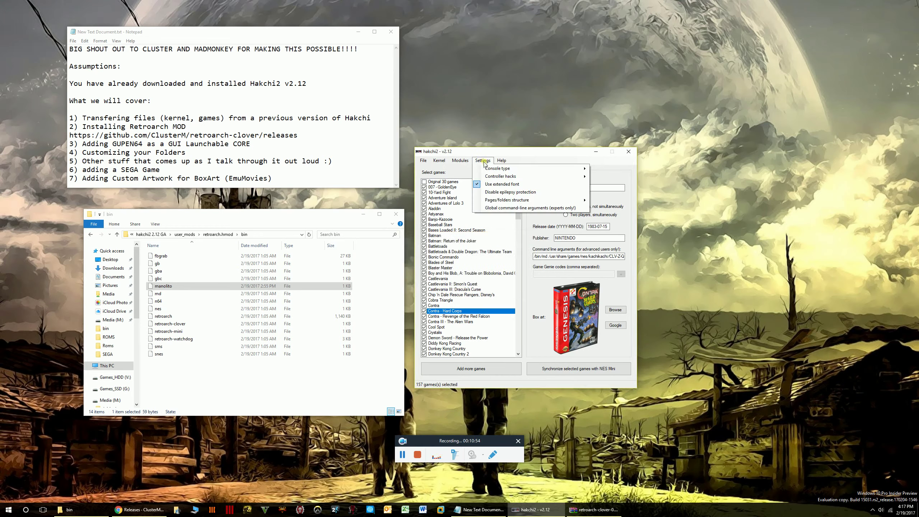
mouse_move(517, 203)
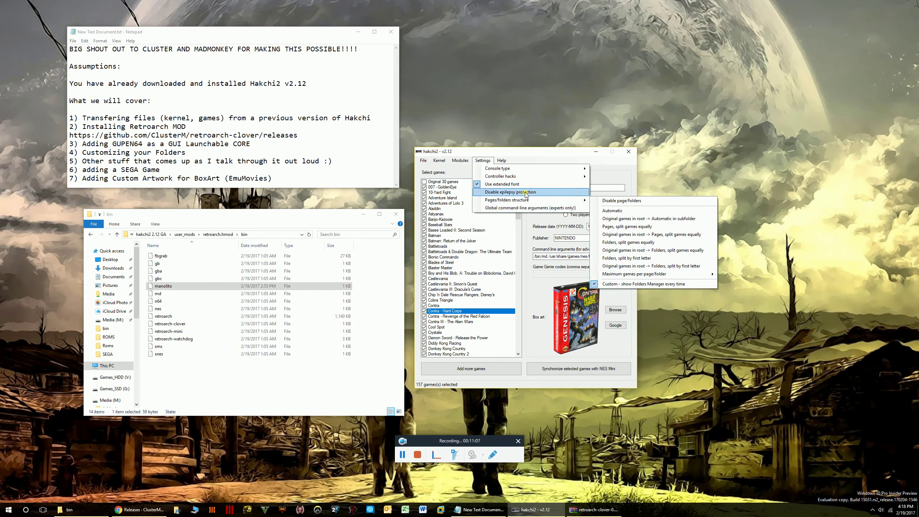
left_click(529, 201)
mouse_move(528, 202)
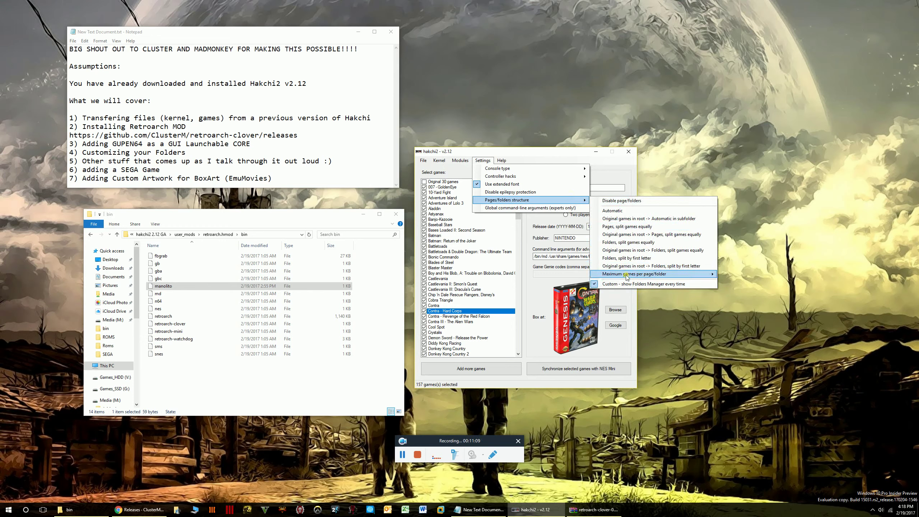
mouse_move(627, 276)
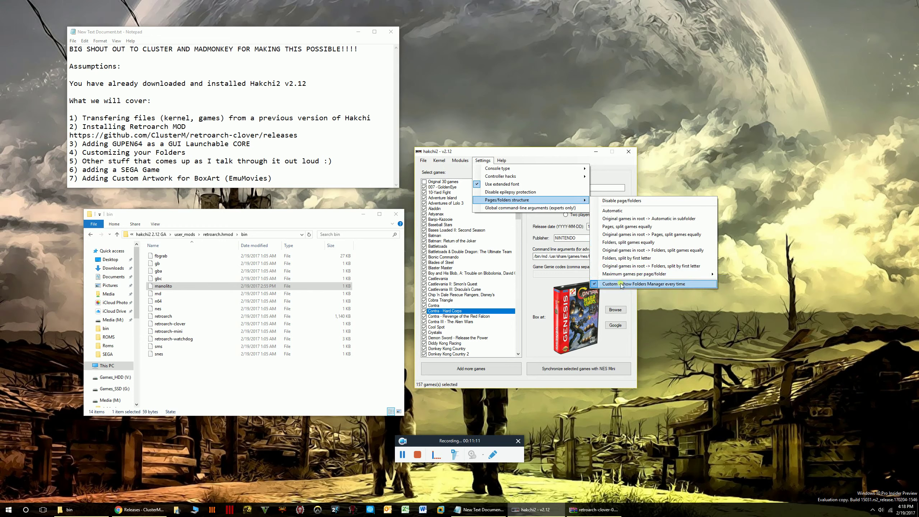
left_click(554, 155)
Step: Start synchronizing the selected games with the NES Mini to open the Folders Manager
left_click_drag(541, 154, 541, 149)
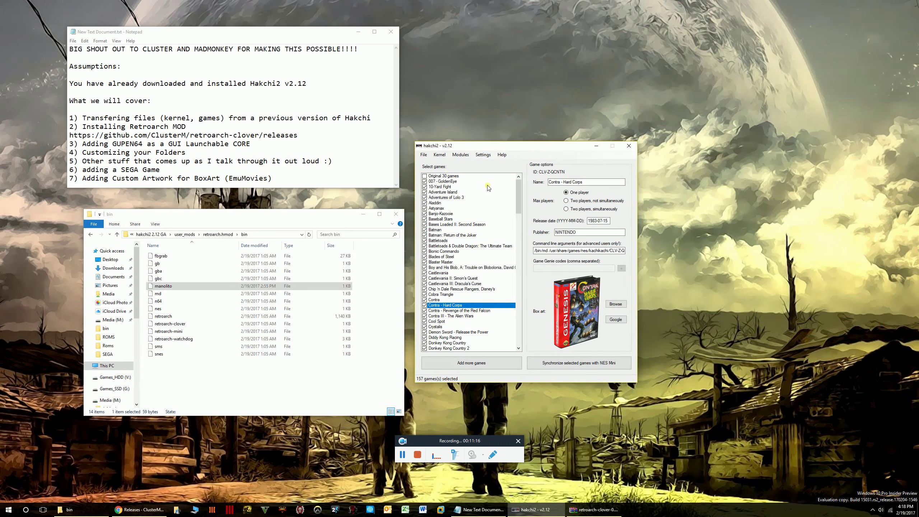
mouse_move(518, 192)
left_mouse_down()
mouse_move(522, 339)
mouse_move(519, 192)
left_mouse_up()
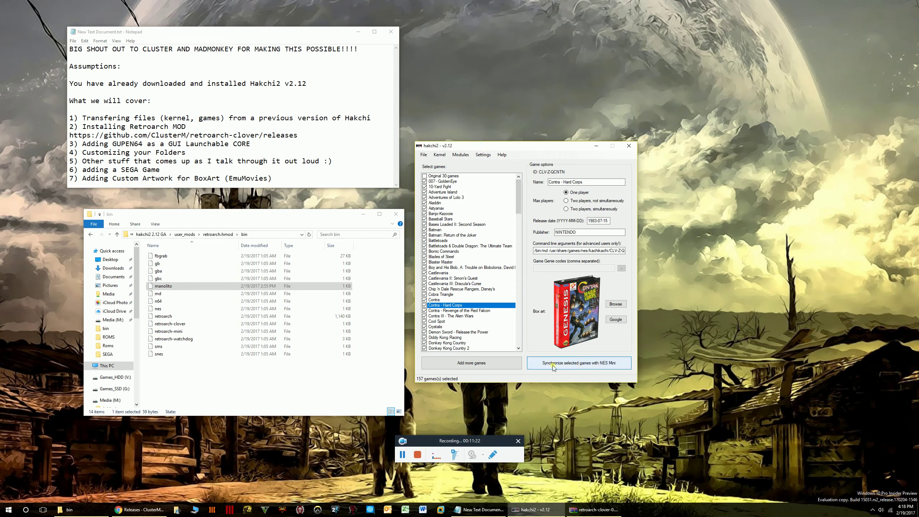
left_click(580, 363)
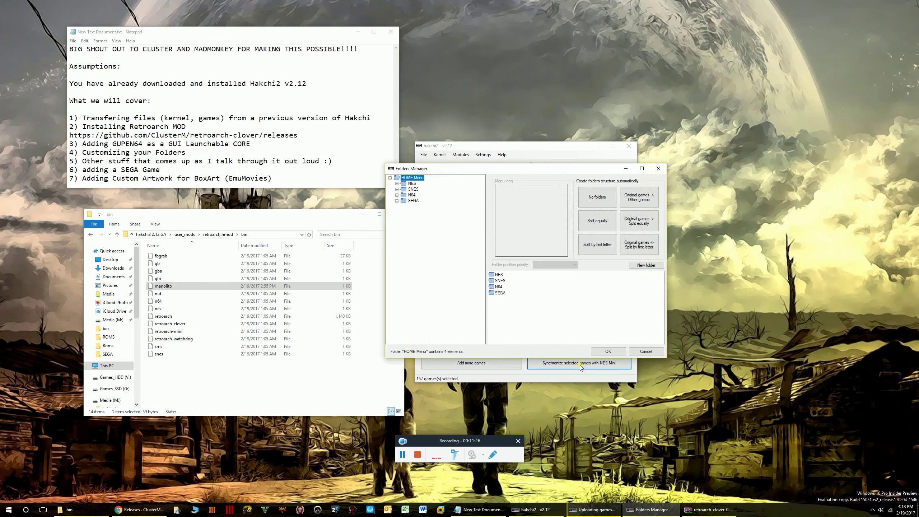
Step: Look through the NES, SNES, N64 and SEGA folders, examining each one's menu icon, position priority and contents
left_click(412, 184)
left_click(412, 189)
left_click(412, 195)
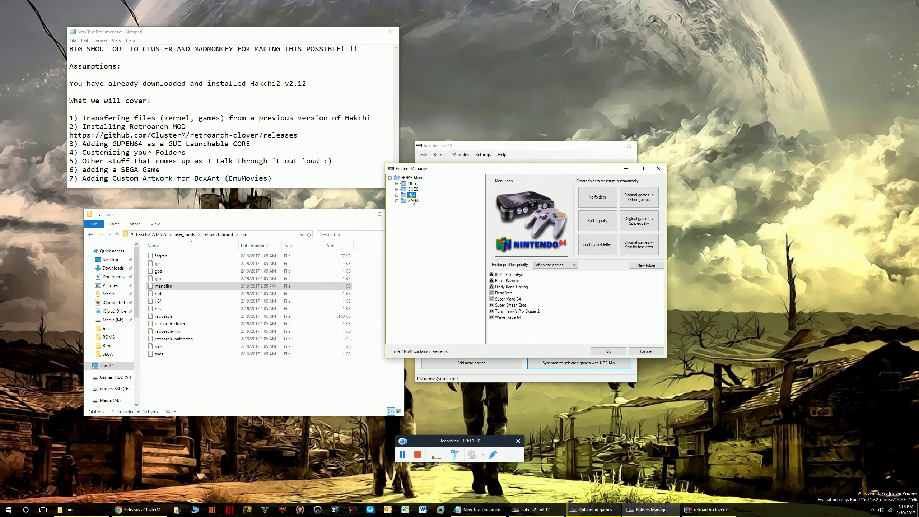
left_click(413, 201)
left_click(412, 188)
left_click(410, 184)
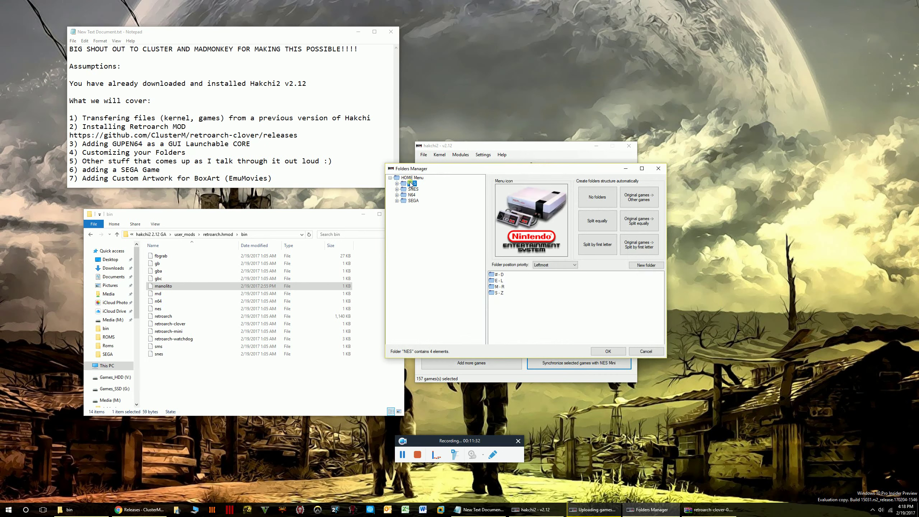
left_click(413, 189)
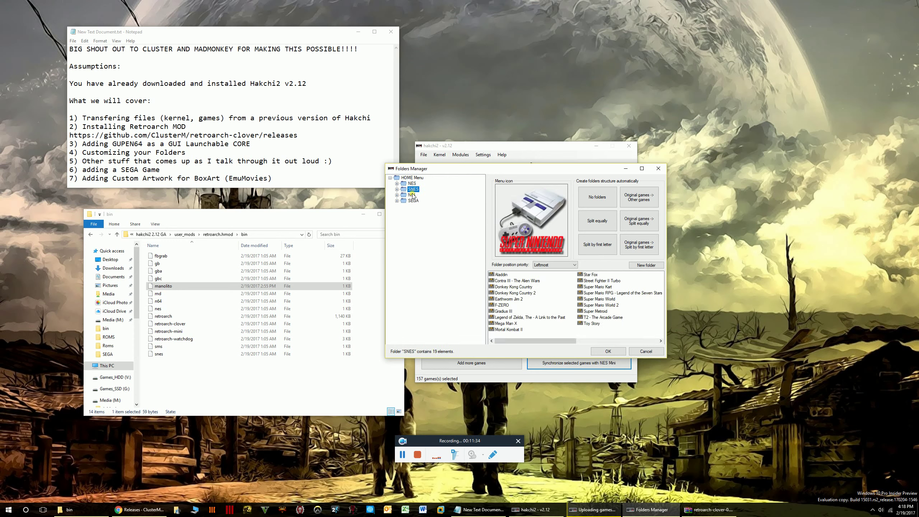
left_click(412, 195)
left_click(414, 201)
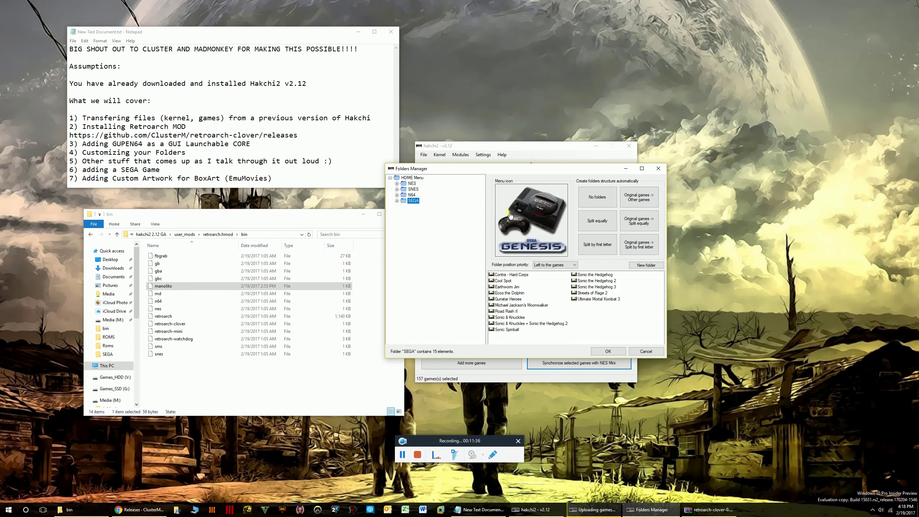
left_click(412, 184)
left_click(413, 189)
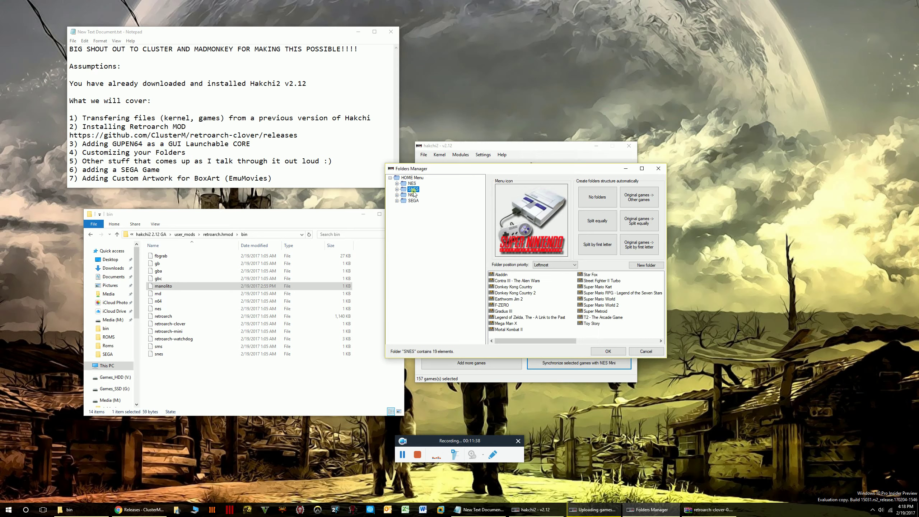
left_click(412, 196)
left_click(414, 201)
left_click(412, 183)
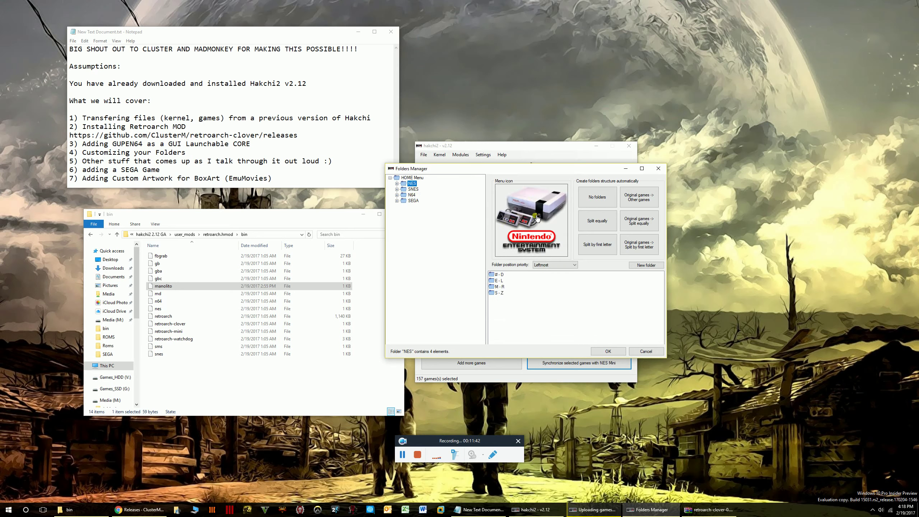
Step: Preview the Nintendo-64-black-icon, nintendo64 and nintendoentertainment icons for the NES folder and keep nintendoentertainment
left_click(536, 221)
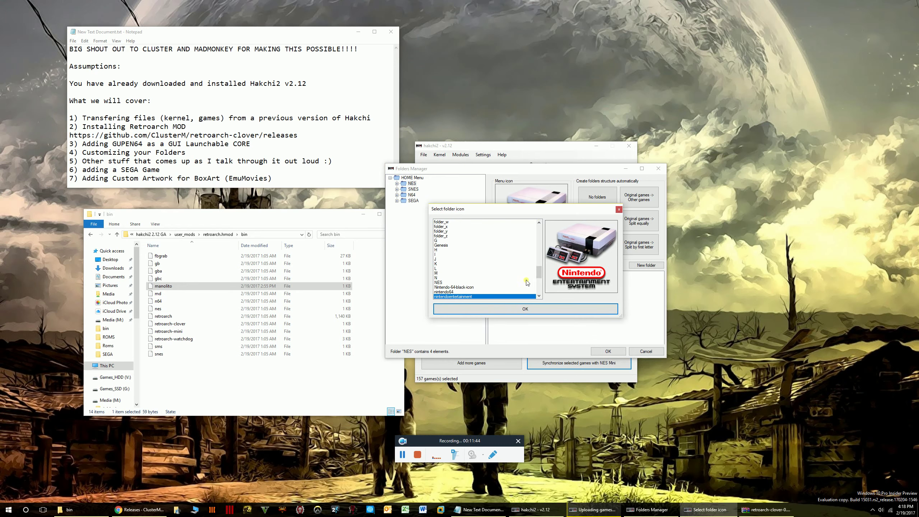
scroll(538, 274, "down", 1)
left_click(448, 273)
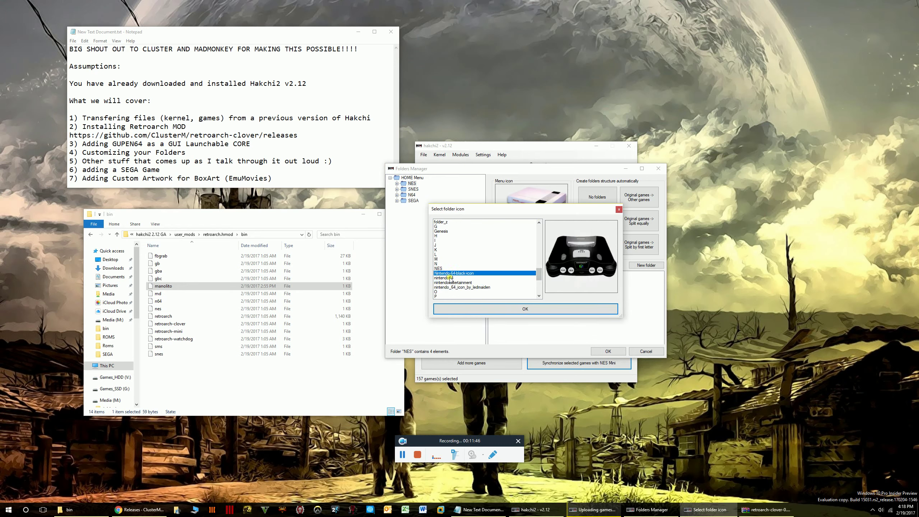
left_click(452, 278)
left_click(454, 283)
left_click(452, 278)
left_click(457, 282)
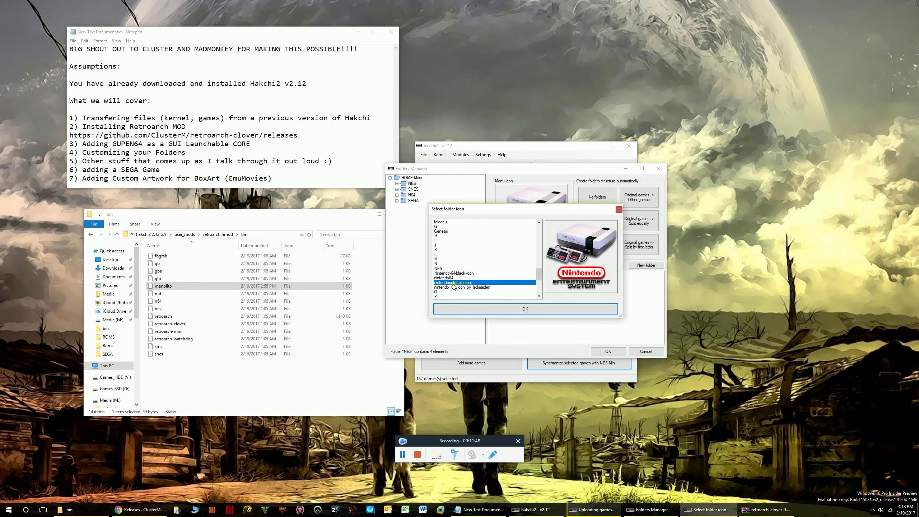
left_click(452, 272)
left_click(456, 282)
left_click(548, 312)
Step: Compare the menu icons of the SNES, N64, SEGA and NES folders
left_click(413, 189)
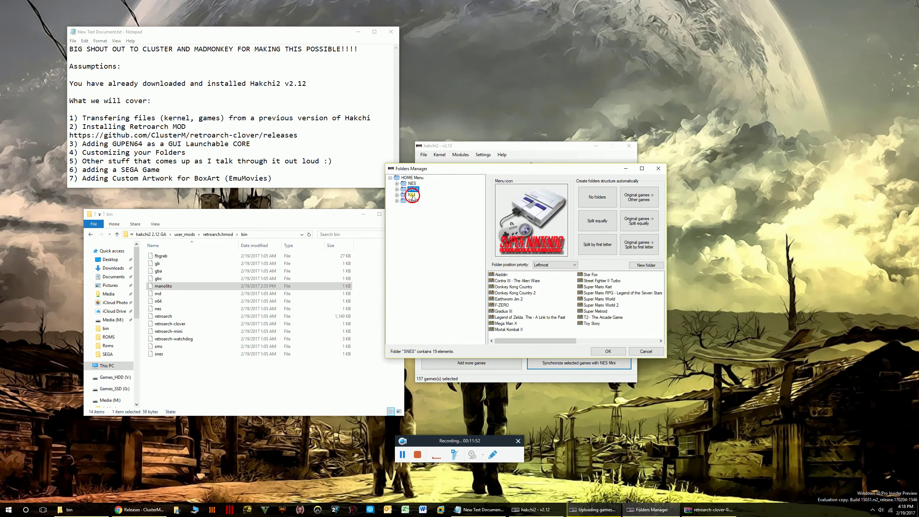
left_click(412, 196)
left_click(413, 201)
left_click(411, 183)
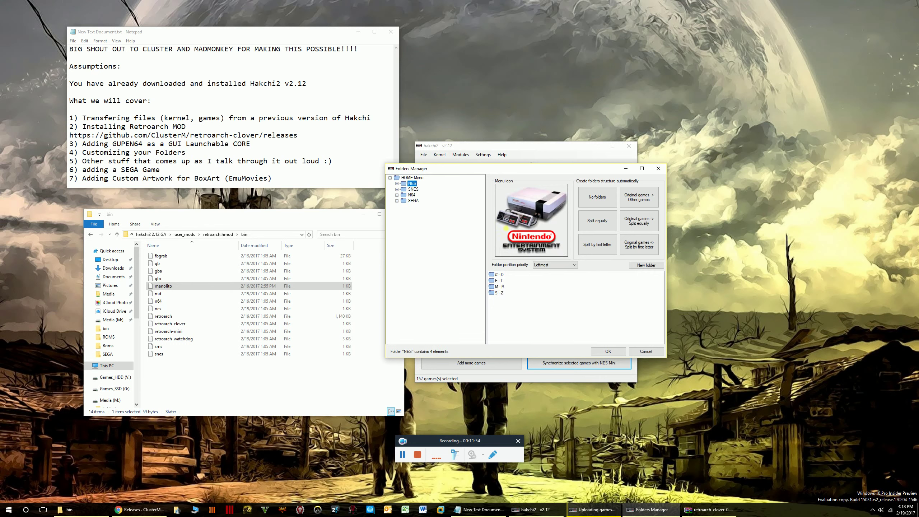
Step: Create a new folder in the HOME Menu and delete it again
left_click(412, 178)
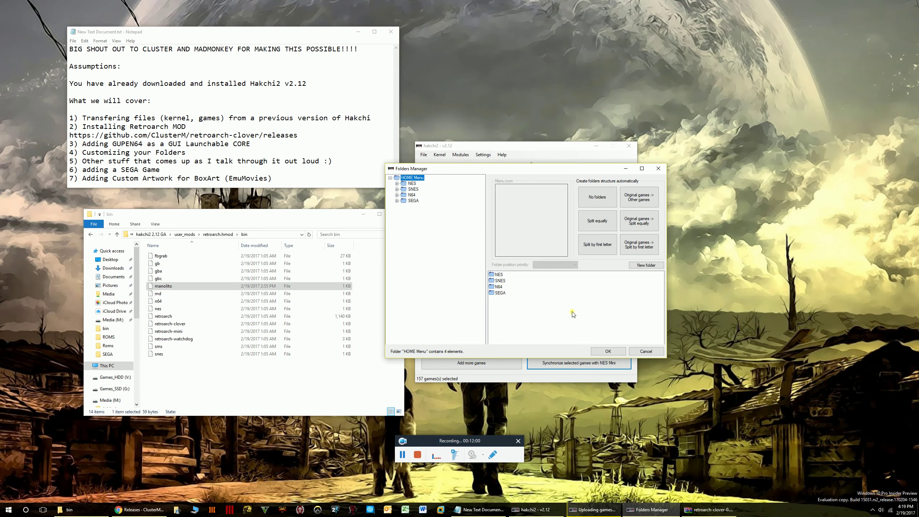
right_click(545, 323)
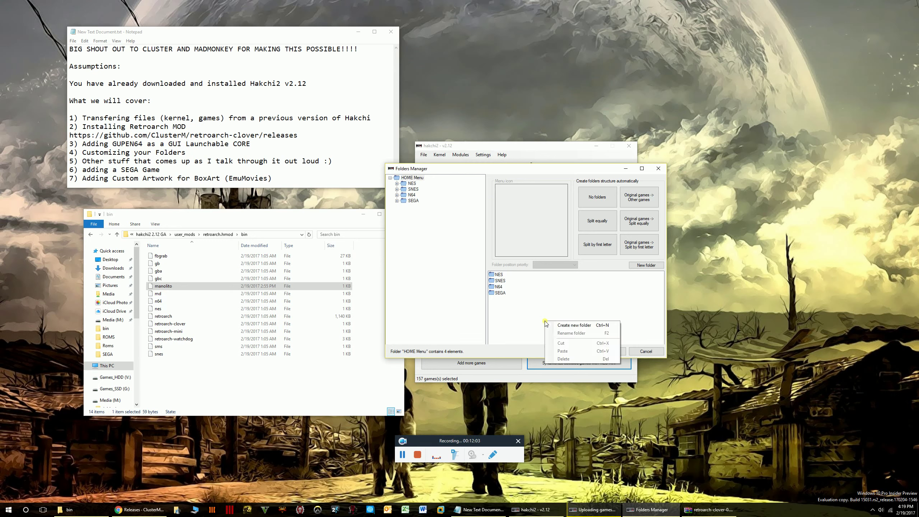
left_click(583, 325)
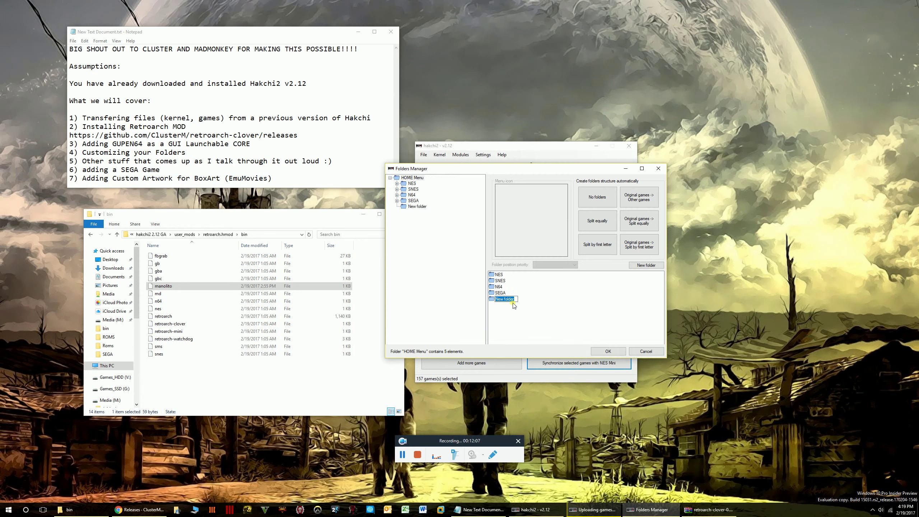
left_click(512, 317)
right_click(502, 301)
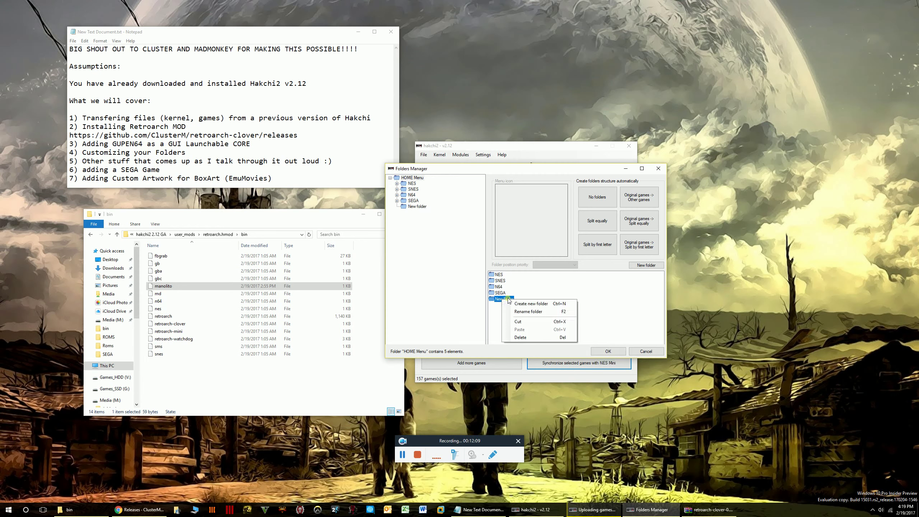
left_click(517, 339)
left_click(462, 280)
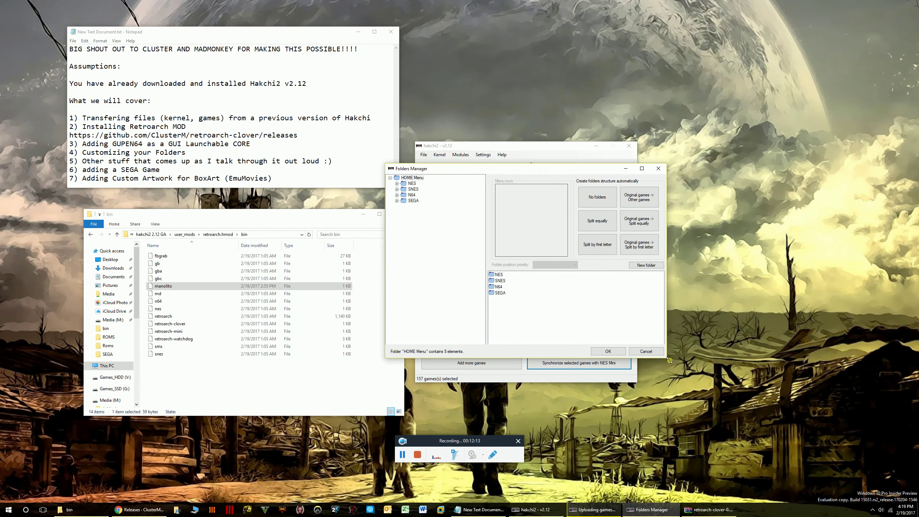
Step: Enlarge the Folders Manager window and look through the NES subfolders # - D, E - L, M - R and S - Z
left_click_drag(669, 359, 770, 439)
left_click_drag(612, 170, 603, 110)
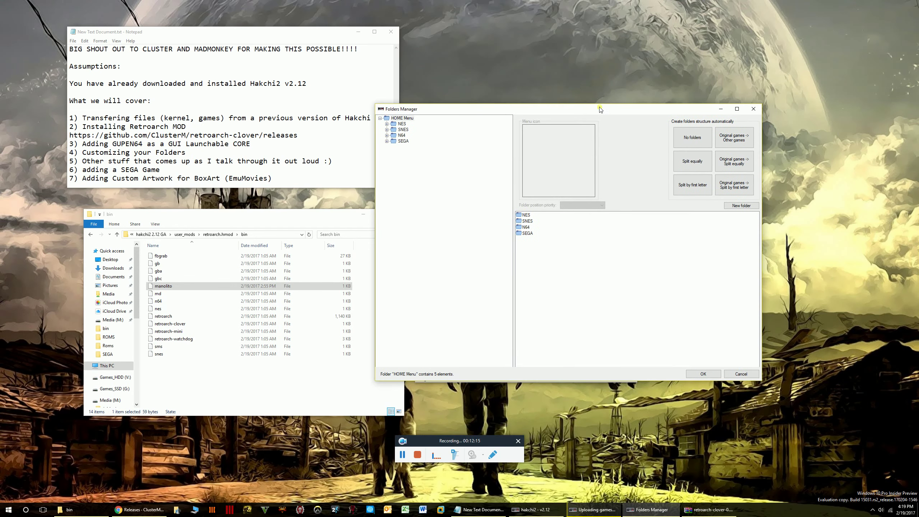
left_click(386, 123)
left_click(400, 124)
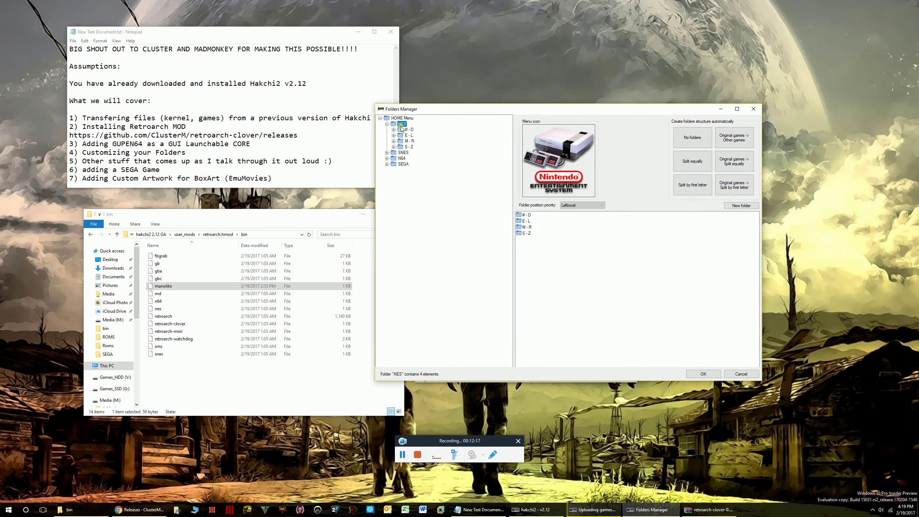
left_click(410, 130)
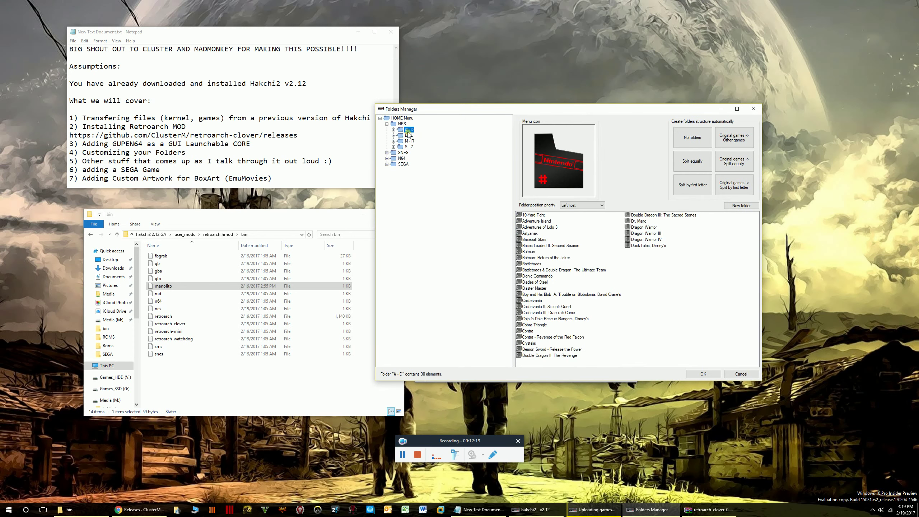
left_click(409, 136)
left_click(409, 141)
left_click(409, 147)
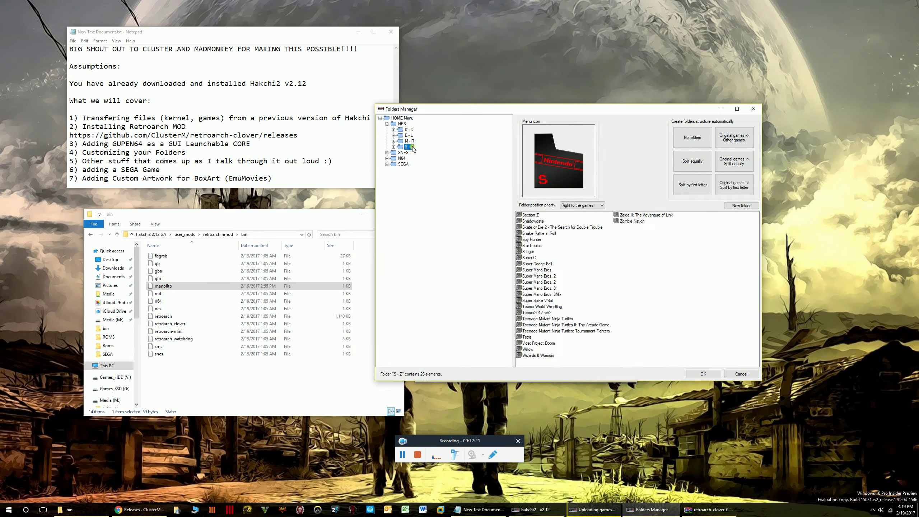
left_click(404, 153)
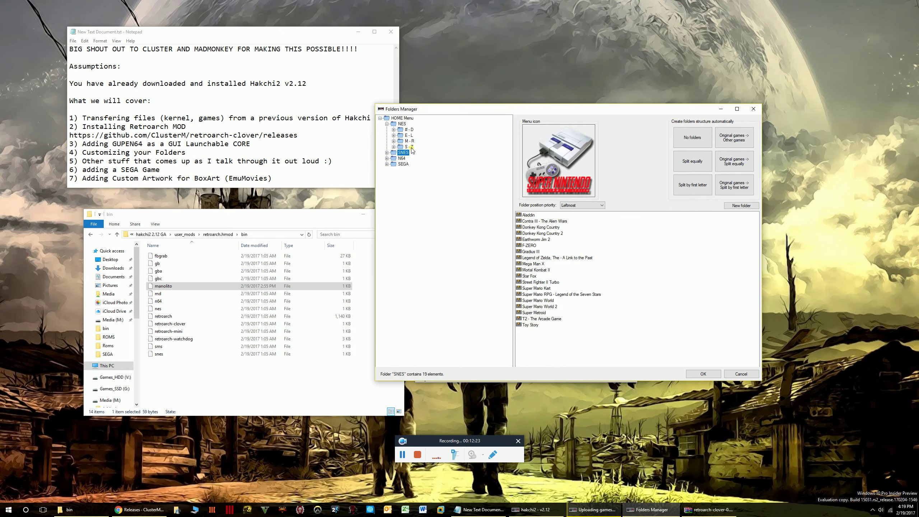
Step: Expand the S - Z subfolder and browse the box art of its games one by one, starting with Section Z
left_click(409, 147)
left_click(394, 146)
left_click(419, 152)
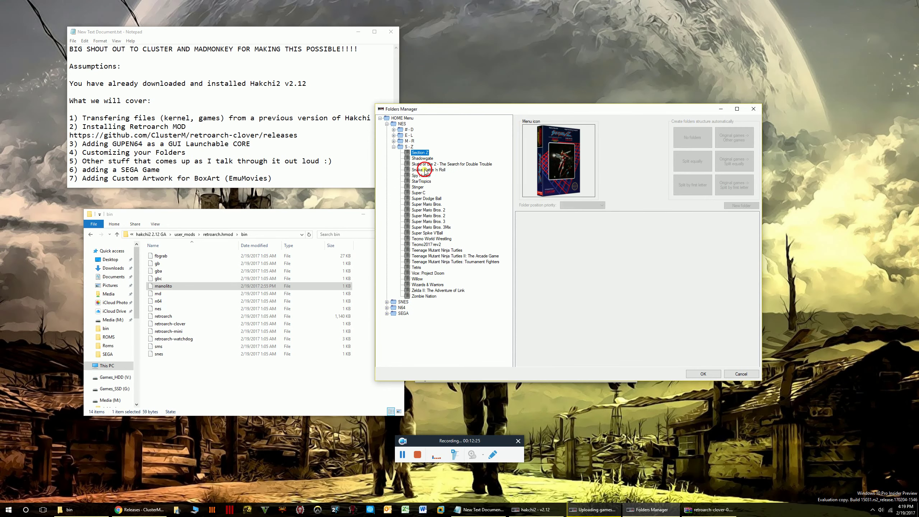
key("Down")
key("Down")
key("Down")
key("Down")
key("Down")
key("Down")
key("Down")
key("Down")
key("Down")
Step: Move the games from Section Z through Tecmo2017 rev2 out of the S - Z subfolder into the HOME Menu
left_click(409, 146)
left_click(535, 227)
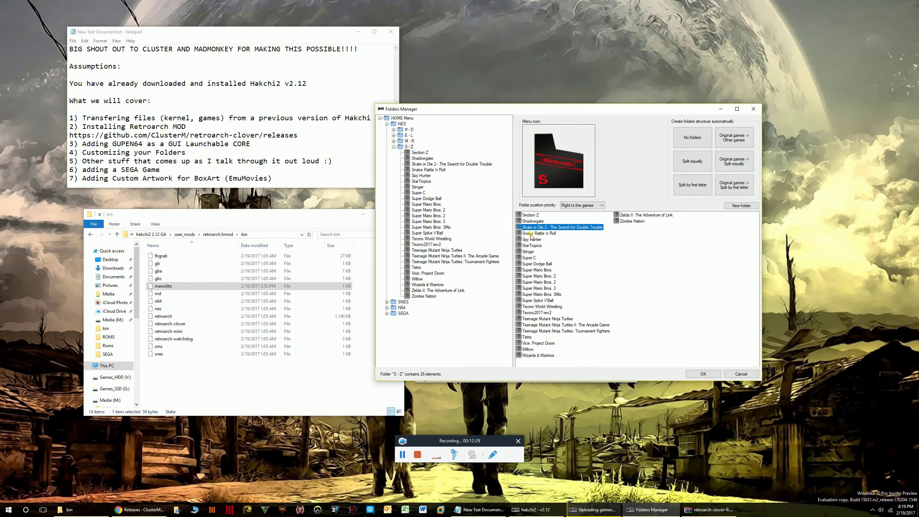
left_click(531, 216)
left_click(540, 312, "shift")
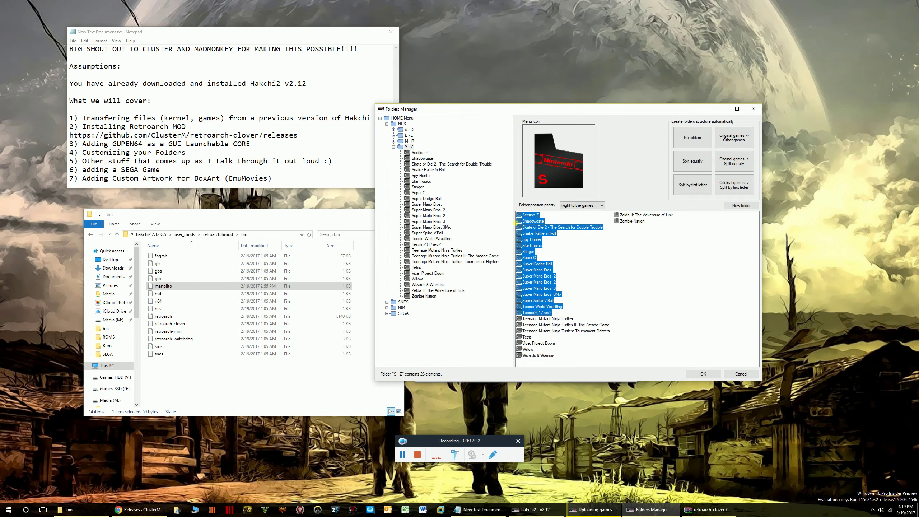
left_click_drag(406, 119, 406, 119)
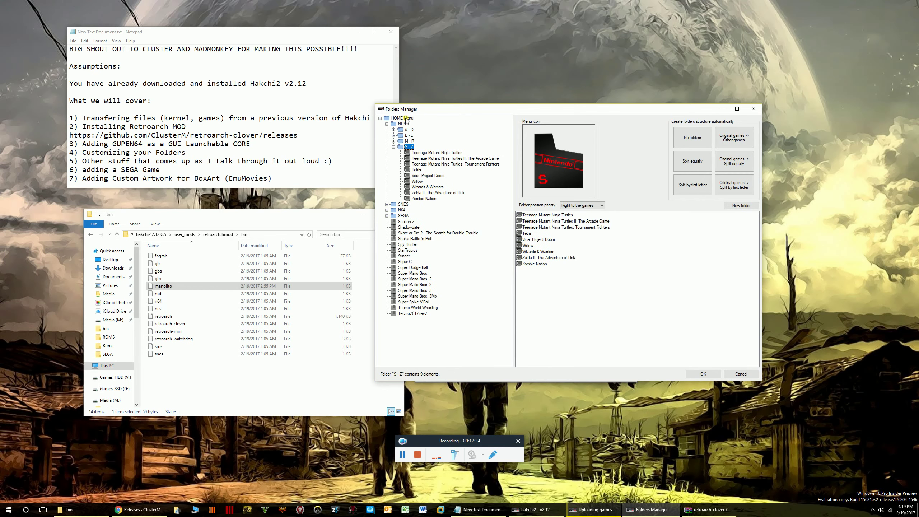
Step: Move the games from Section Z through Tecmo2017 rev2 from the HOME Menu back into the S - Z subfolder
left_click(400, 119)
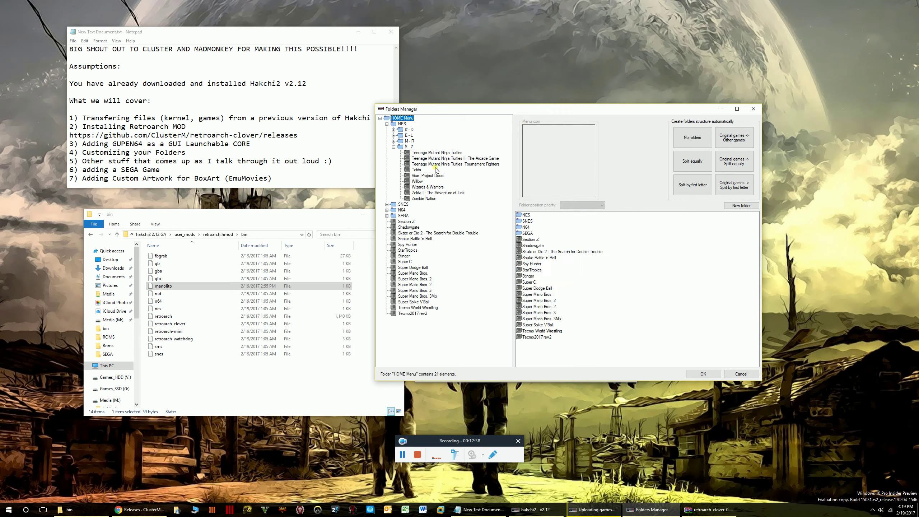
left_click(532, 240)
left_click(531, 338, "shift")
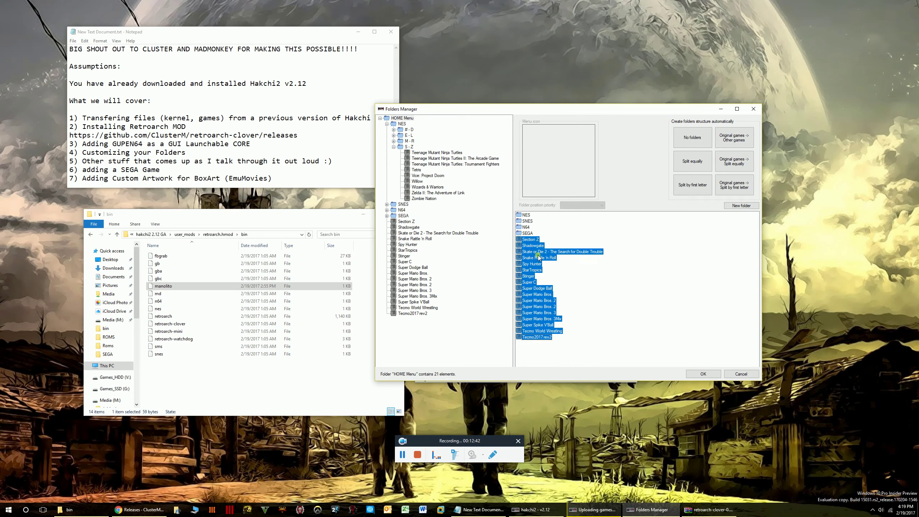
left_click_drag(416, 147, 407, 149)
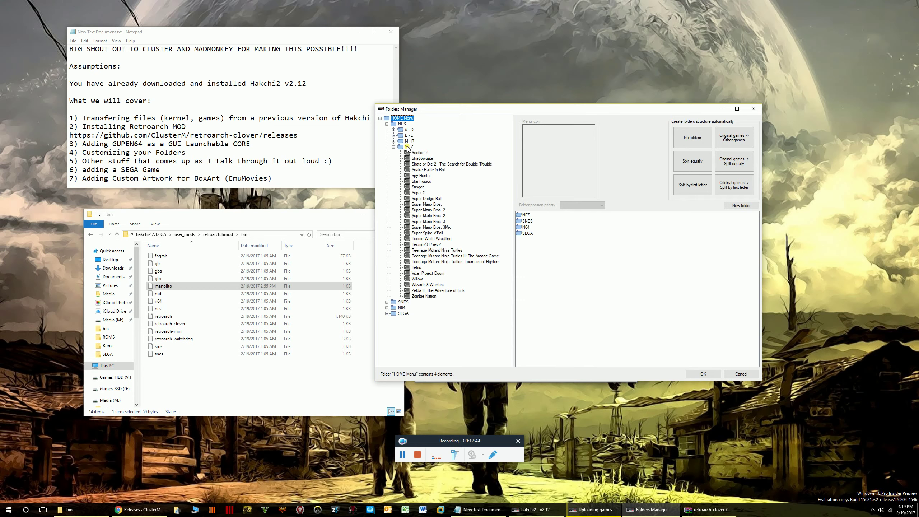
Step: Spot-check the box art of S - Z games such as Super C, Snake Rattle 'n Roll and Tecmo World Wrestling
left_click(427, 239)
left_click(420, 192)
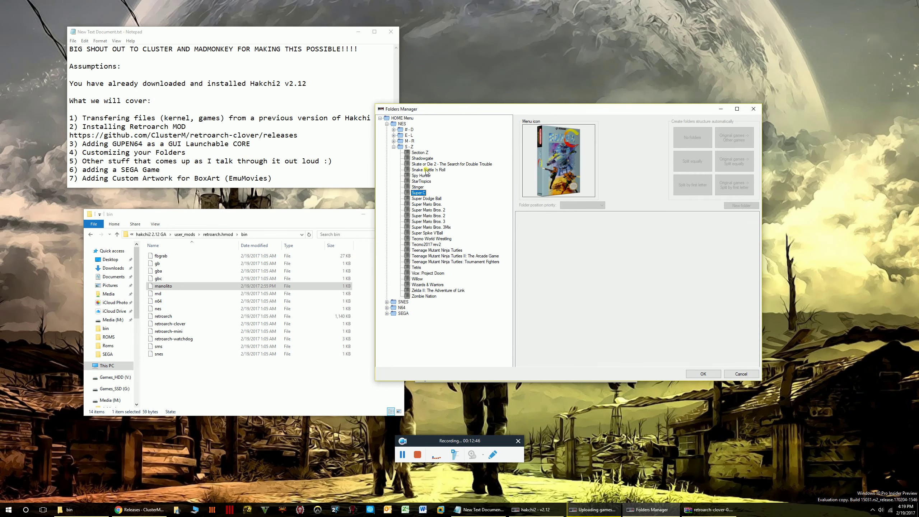
left_click(427, 170)
left_click(430, 227)
left_click(427, 284)
left_click(423, 296)
left_click(403, 301)
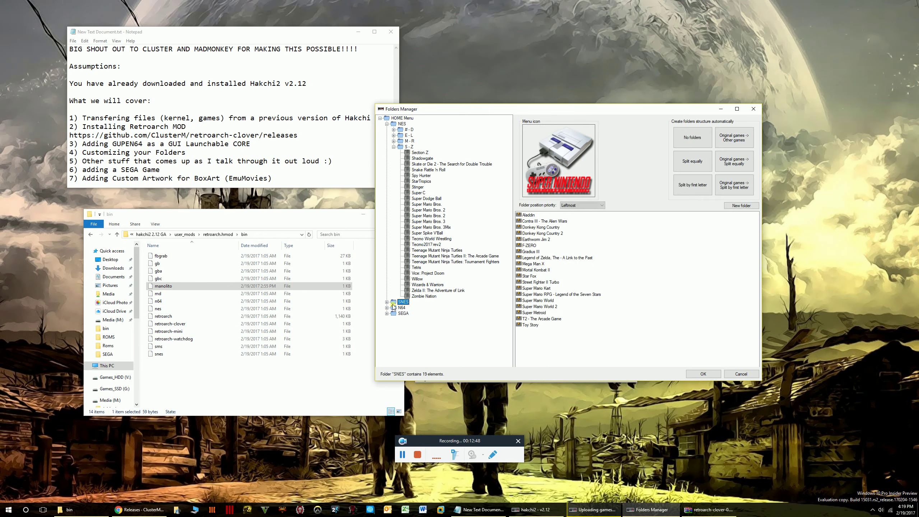
left_click(426, 239)
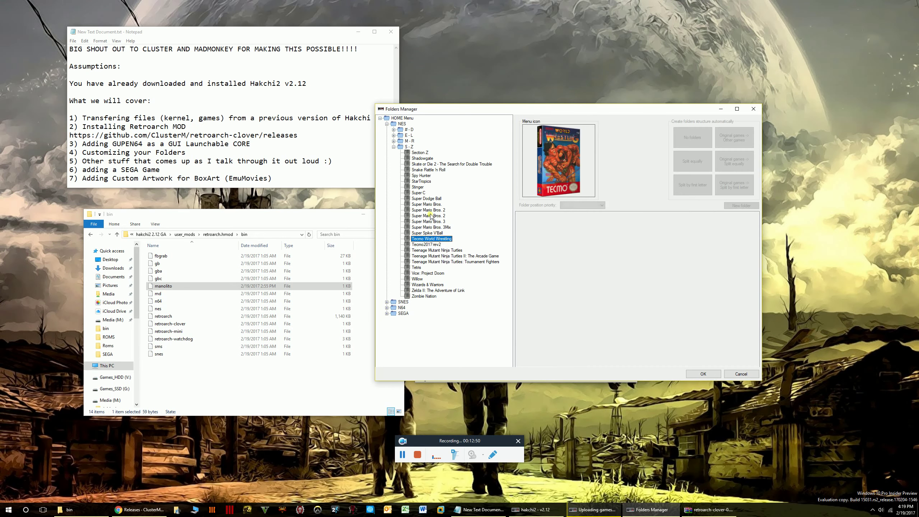
left_click(428, 170)
Step: Examine the M - R subfolder's games, then collapse the NES folder and view the N64 and SEGA folders
left_click(409, 141)
left_click(394, 141)
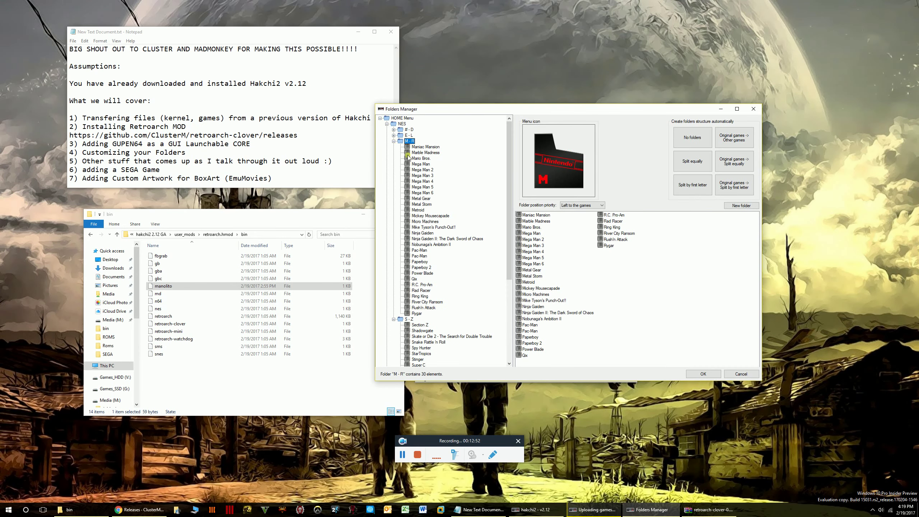
left_click(421, 164)
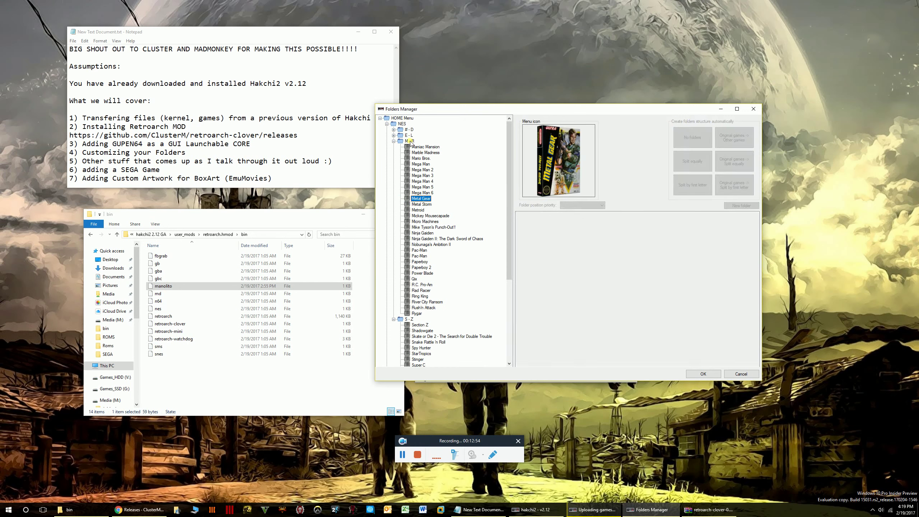
left_click(407, 135)
left_click(402, 124)
left_click(386, 123)
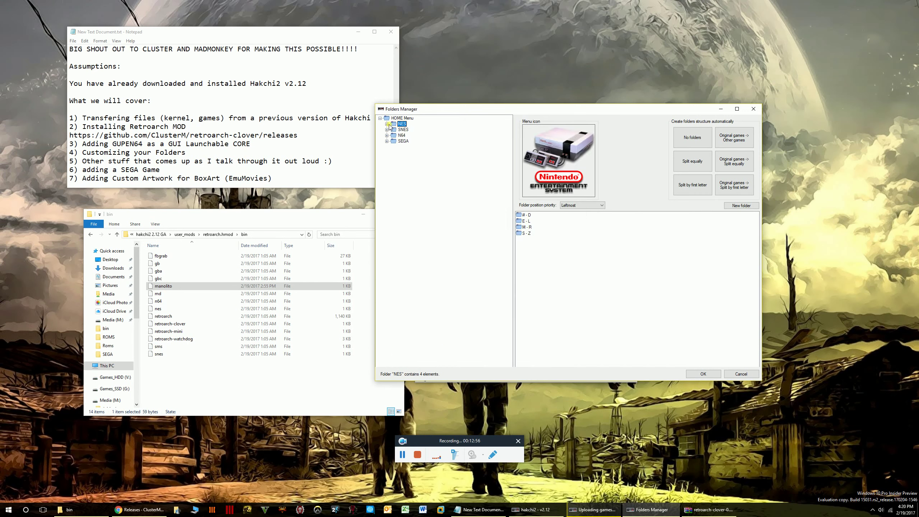
left_click(401, 135)
left_click(403, 140)
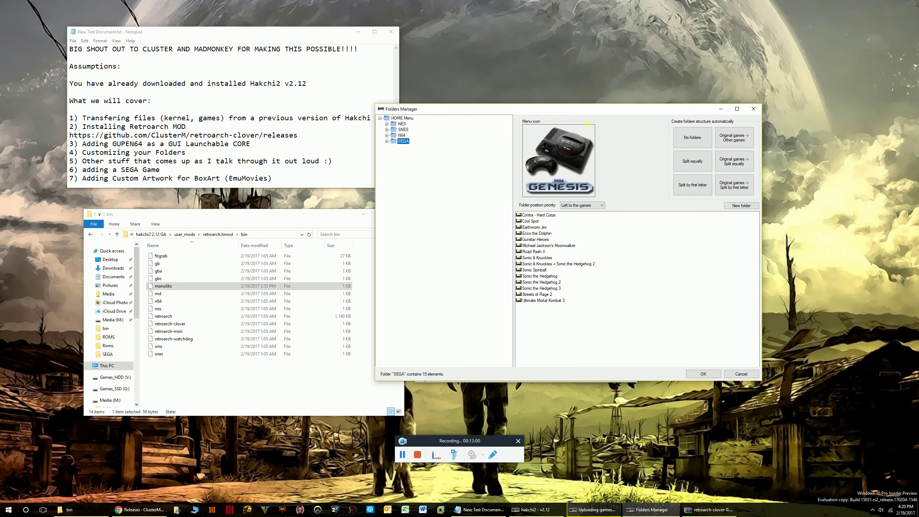
Step: In File Explorer, open the folder_images folder inside hakchi2 2.12 GA and look through its icon images
left_click_drag(514, 112, 558, 103)
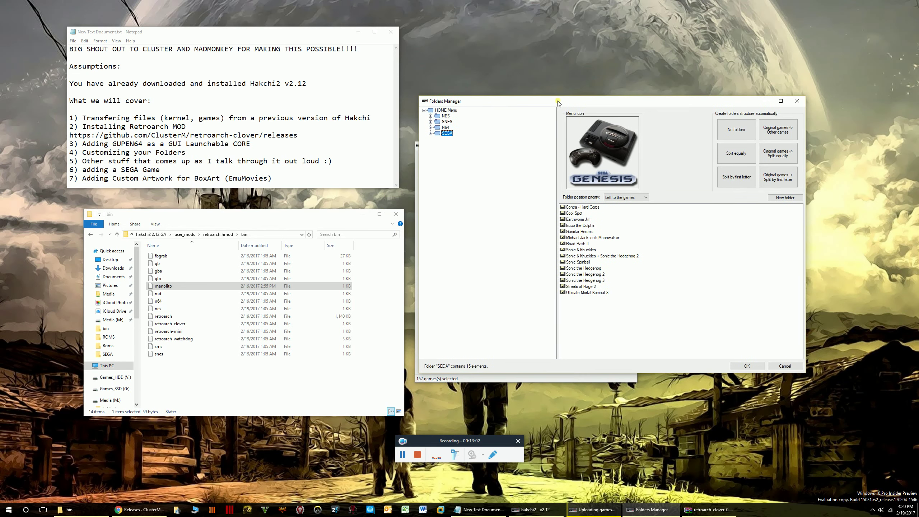
left_click_drag(209, 215, 266, 204)
left_click(213, 223)
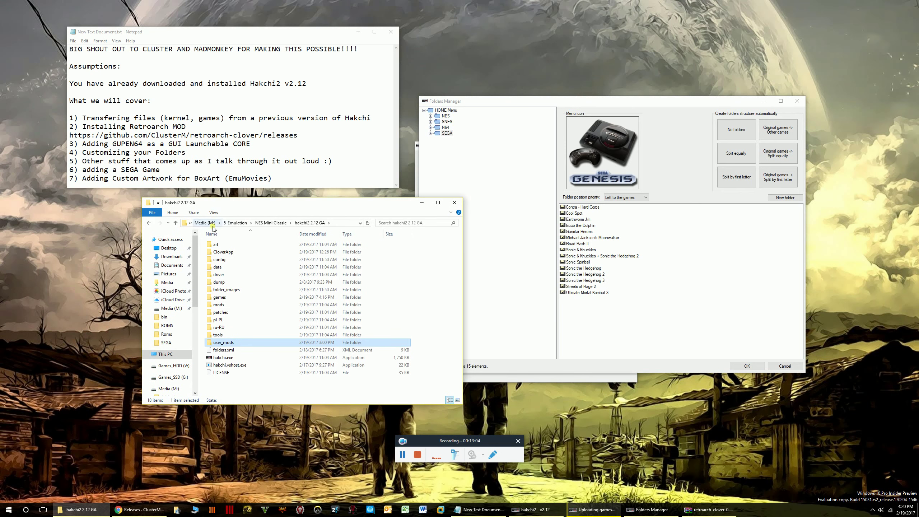
double_click(227, 290)
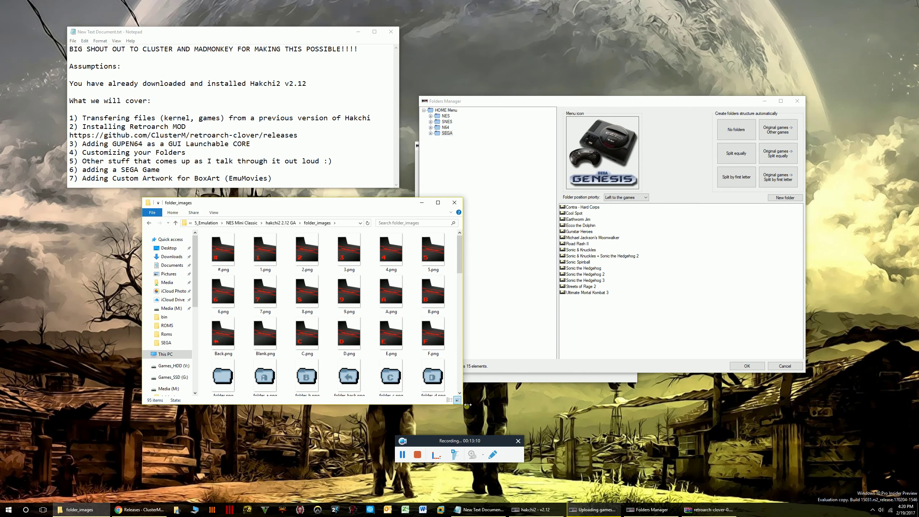
left_click_drag(460, 412, 585, 414)
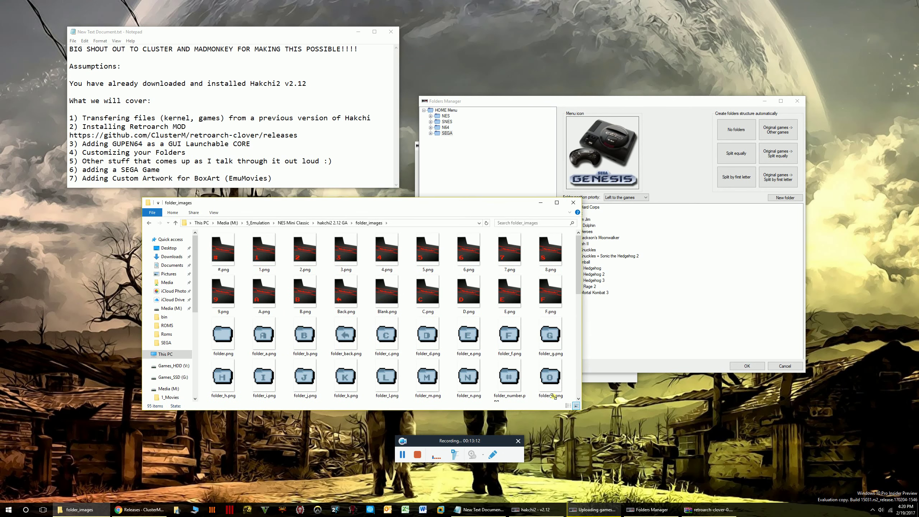
scroll(426, 317, "down", 5)
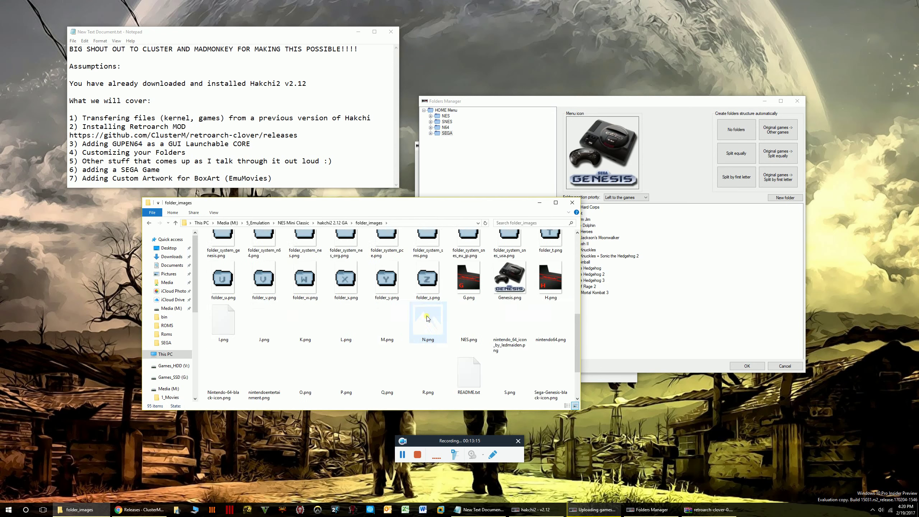
scroll(427, 318, "down", 2)
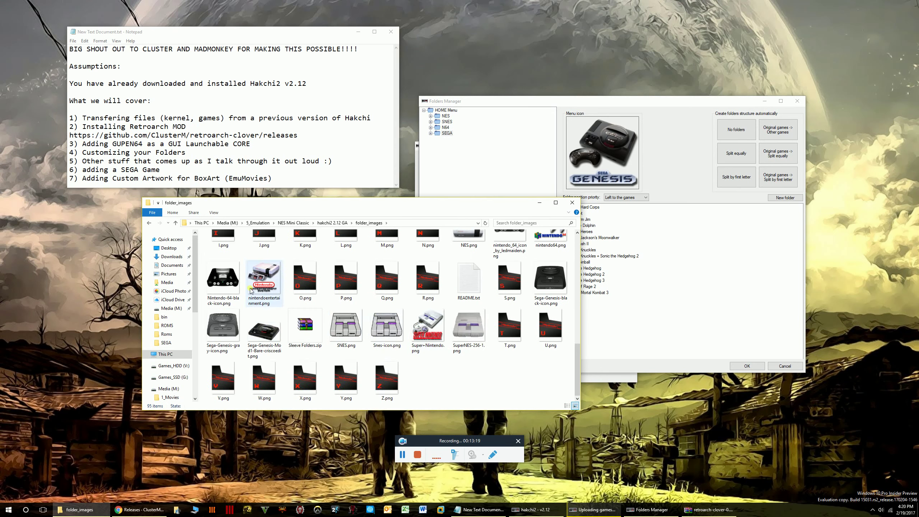
Step: Look through the console and letter icons in folder_images, then close the File Explorer window
scroll(430, 331, "up", 7)
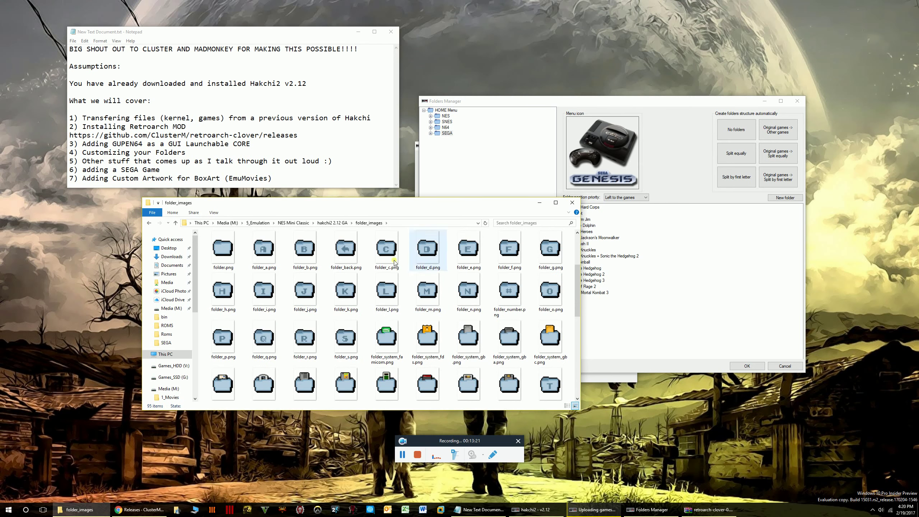
scroll(394, 262, "down", 3)
scroll(365, 317, "down", 4)
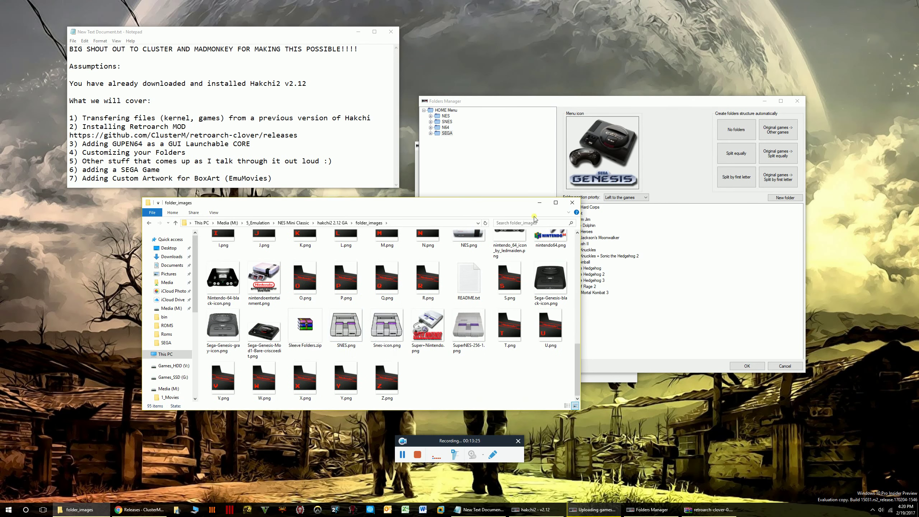
left_click(572, 204)
Step: Expand the SEGA folder and check the box art of its games from Contra - Hard Corps to Ultimate Mortal Kombat 3
left_click(431, 133)
left_click(464, 140)
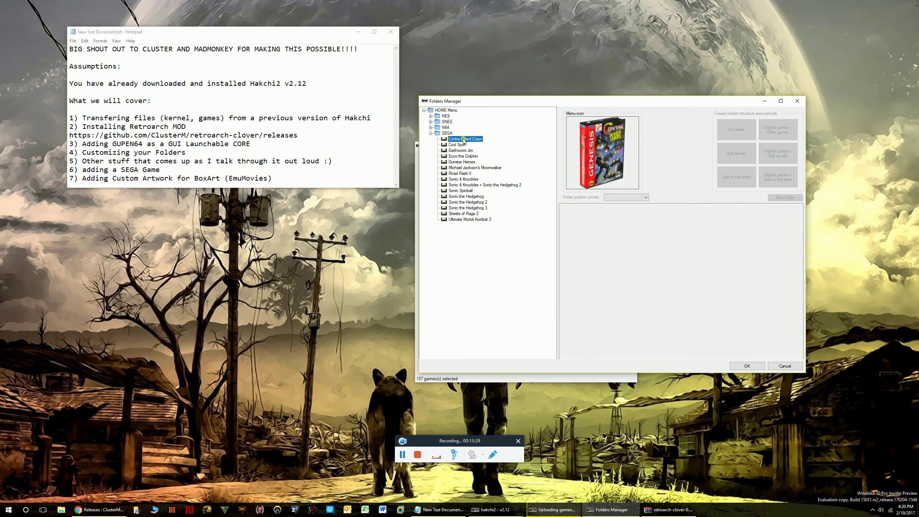
key("Down")
key("Down")
key("Down")
key("Down")
key("Down")
key("Down")
key("Down")
key("Down")
key("Down")
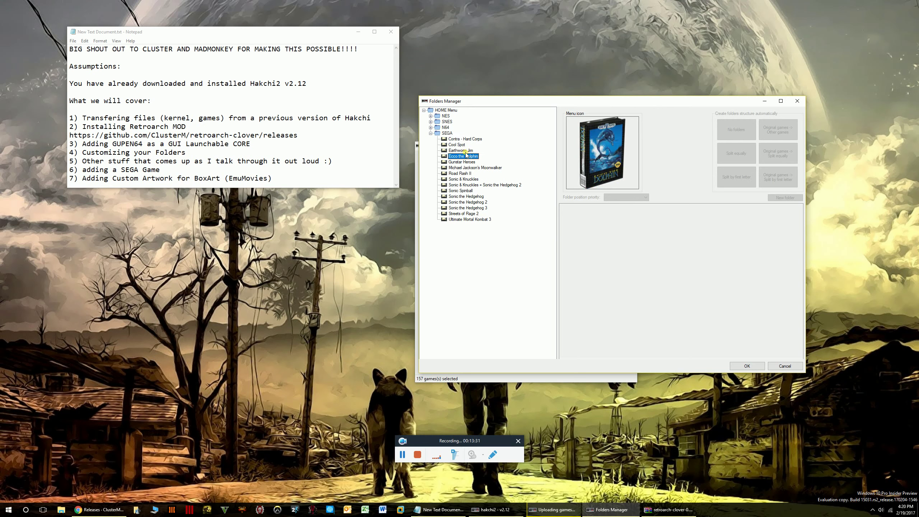
key("Down")
key("Down")
key("Down")
key("Down")
key("Down")
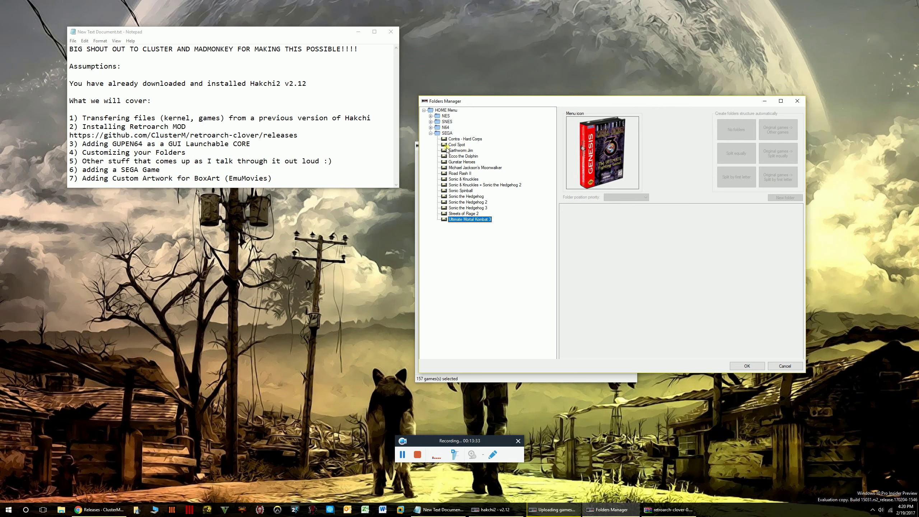
key("Up")
key("Up")
key("Up")
Step: Expand the N64 folder and check the menu icons of its games, including Banjo-Kazooie and RetroArch
left_click(431, 127)
left_click(463, 133)
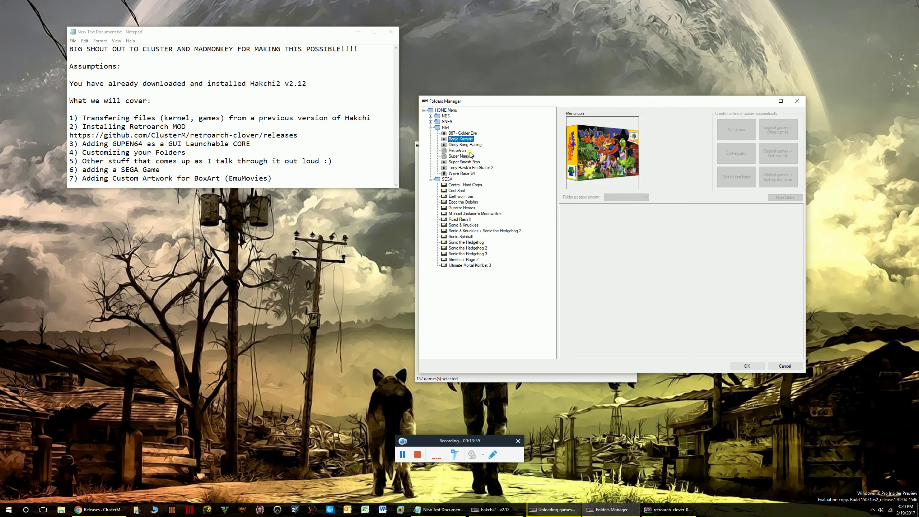
key("Down")
key("Down")
key("Down")
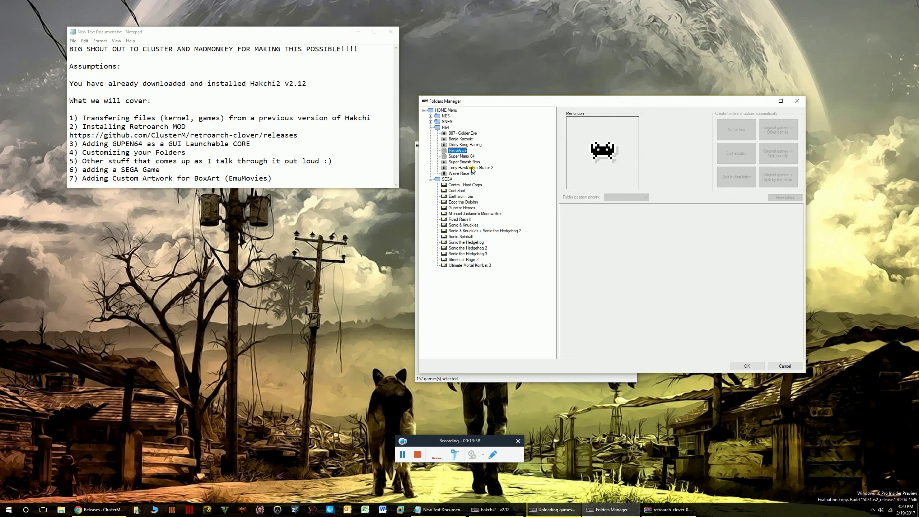
key("Down")
key("Down")
key("Down")
key("Down")
key("Up")
key("Up")
key("Up")
key("Up")
Step: Expand the SNES folder and check the box art of its games from Aladdin onward
left_click(444, 122)
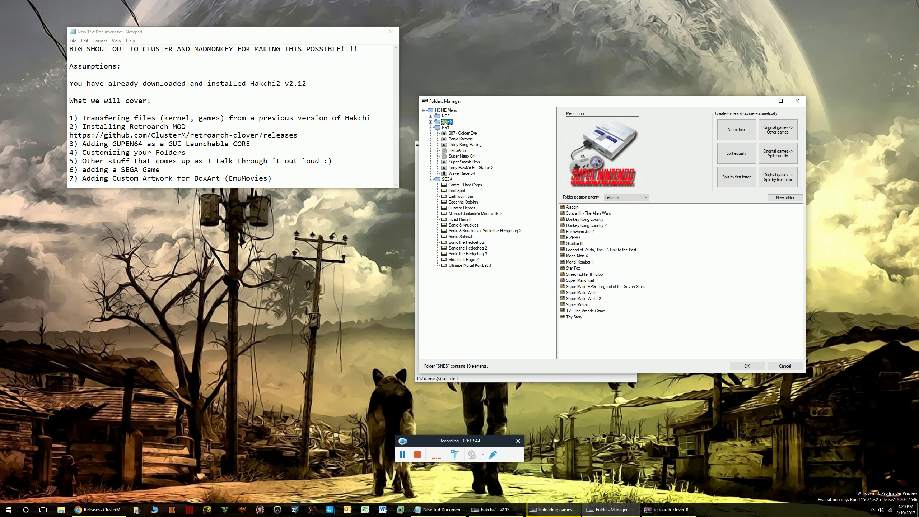
left_click(430, 122)
left_click(456, 128)
key("Down")
key("Down")
key("Down")
key("Down")
key("Down")
key("Down")
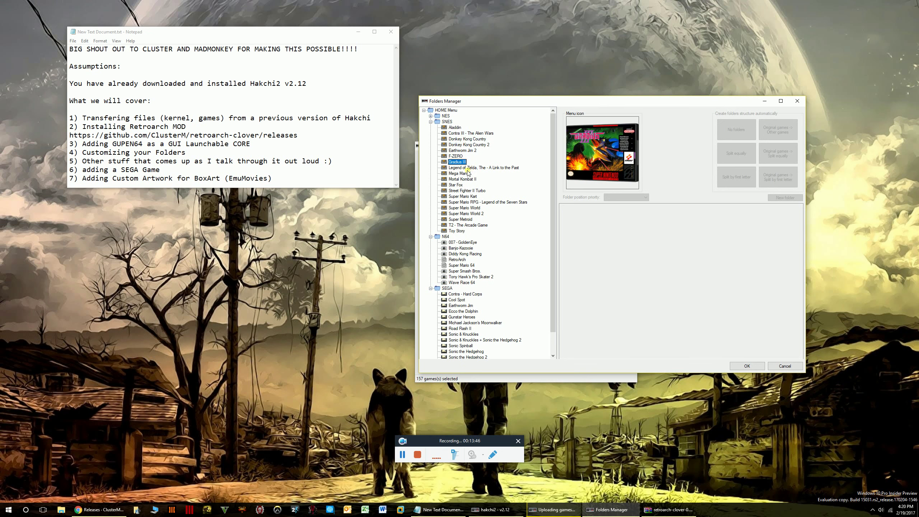
Step: Close the Folders Manager and save the folder structure
left_click(788, 367)
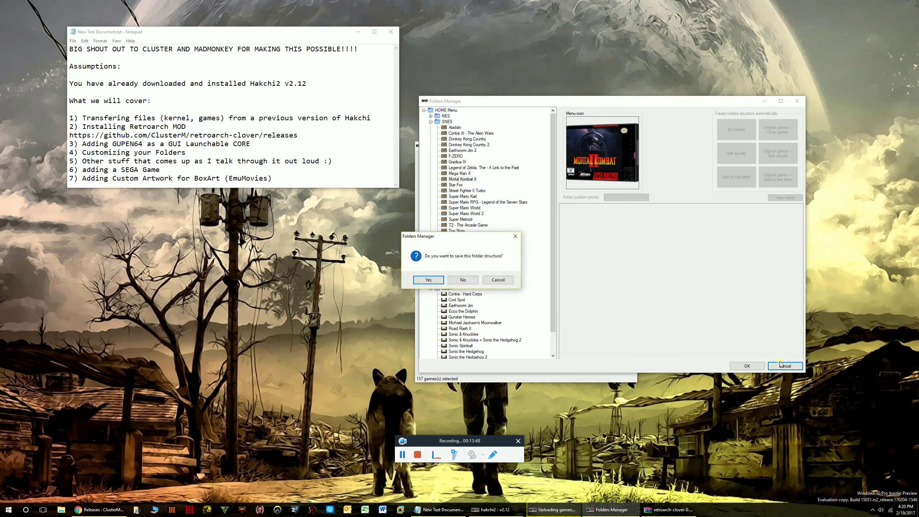
left_click(428, 280)
Step: Find RetroArch in the main games list and select it to view its game options
scroll(477, 299, "down", 13)
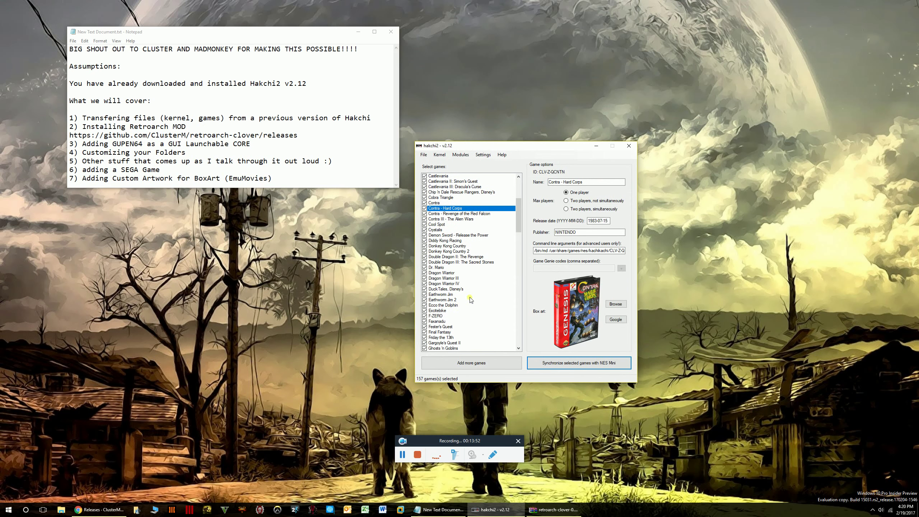
scroll(522, 253, "down", 14)
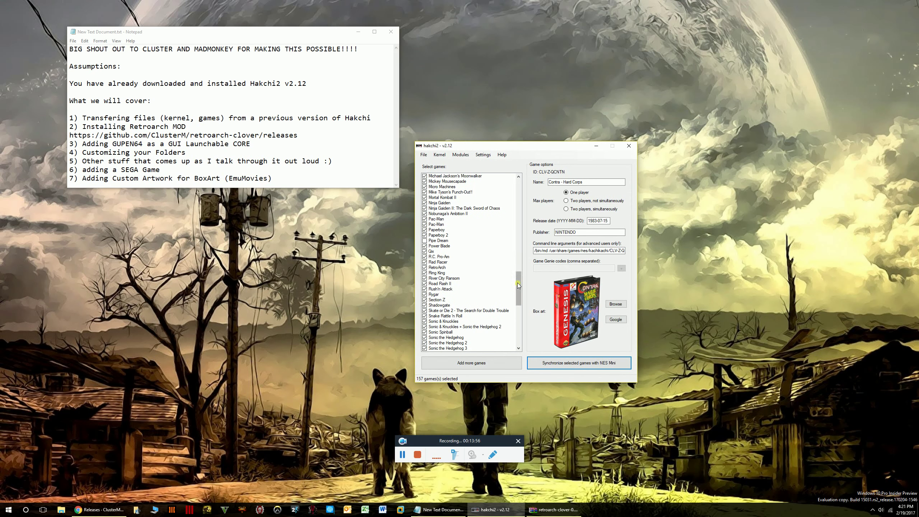
scroll(517, 296, "down", 3)
left_click_drag(517, 296, 517, 299)
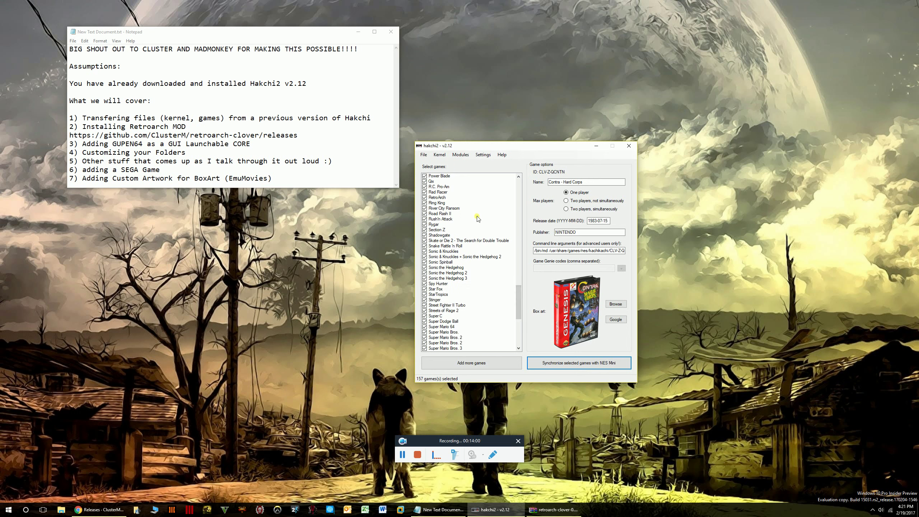
left_click(442, 197)
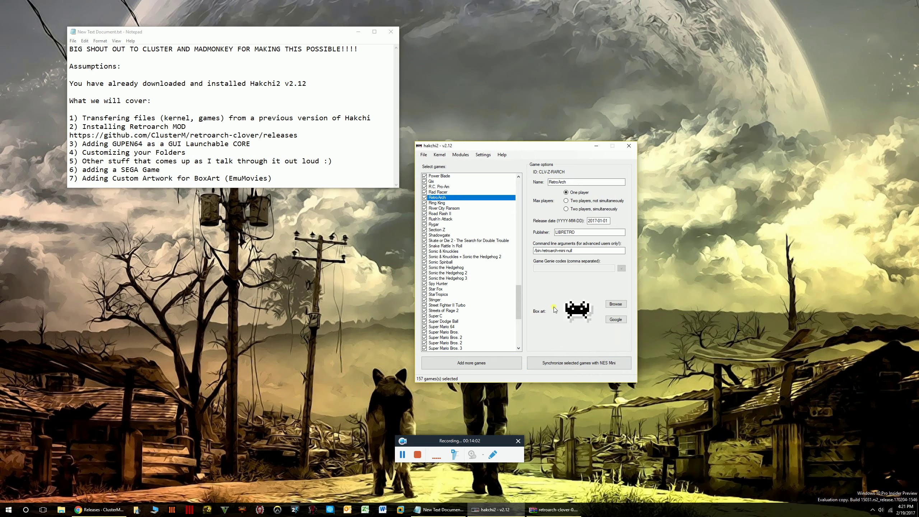
left_click(610, 307)
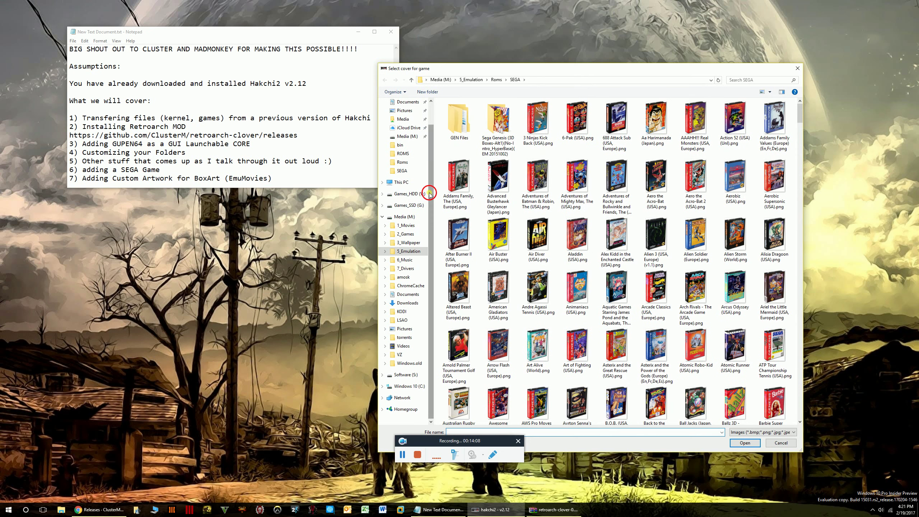
scroll(427, 171, "up", 1)
left_click(404, 116)
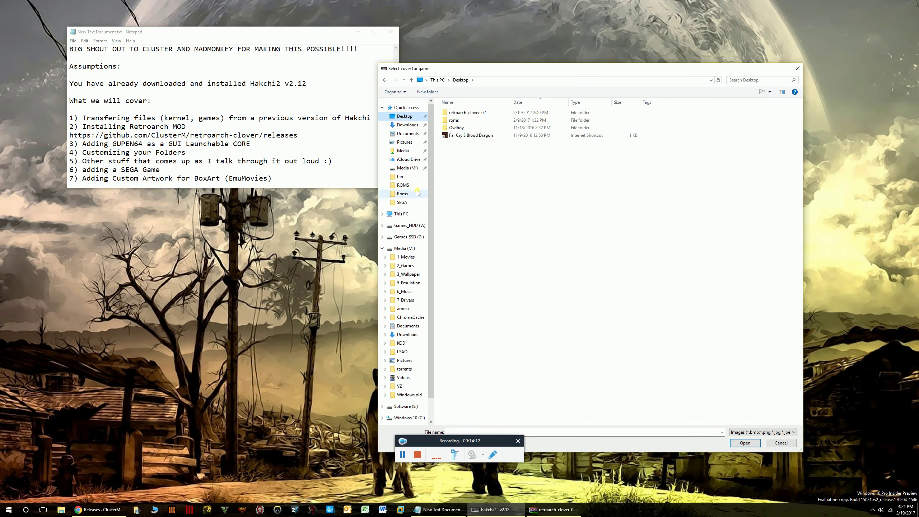
scroll(433, 170, "down", 1)
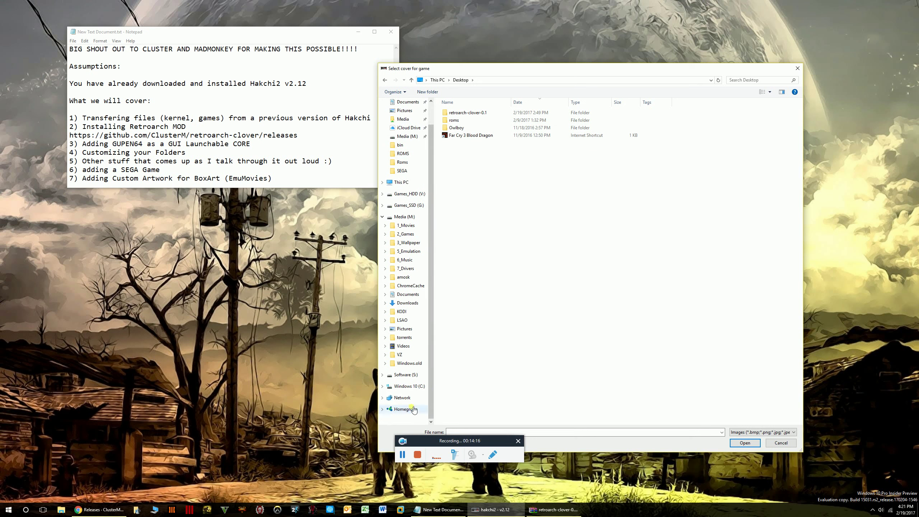
scroll(433, 342, "up", 1)
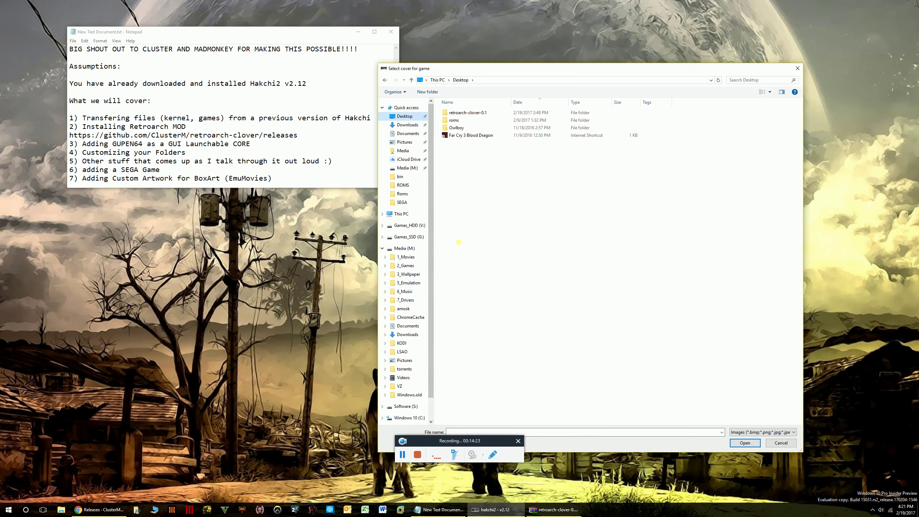
left_click(780, 443)
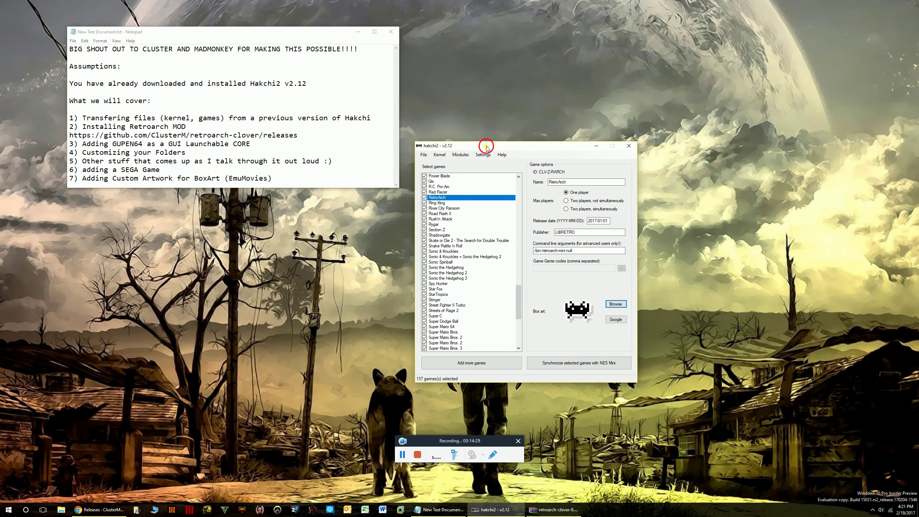
Step: Move the Notepad checklist lower on the desktop and position the hakchi2 window beside it
left_click_drag(484, 147, 479, 139)
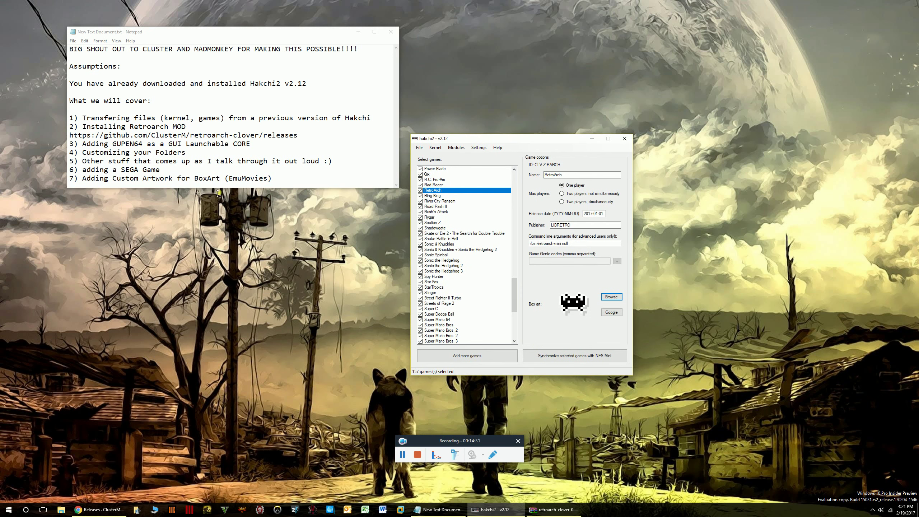
left_click_drag(487, 142, 482, 154)
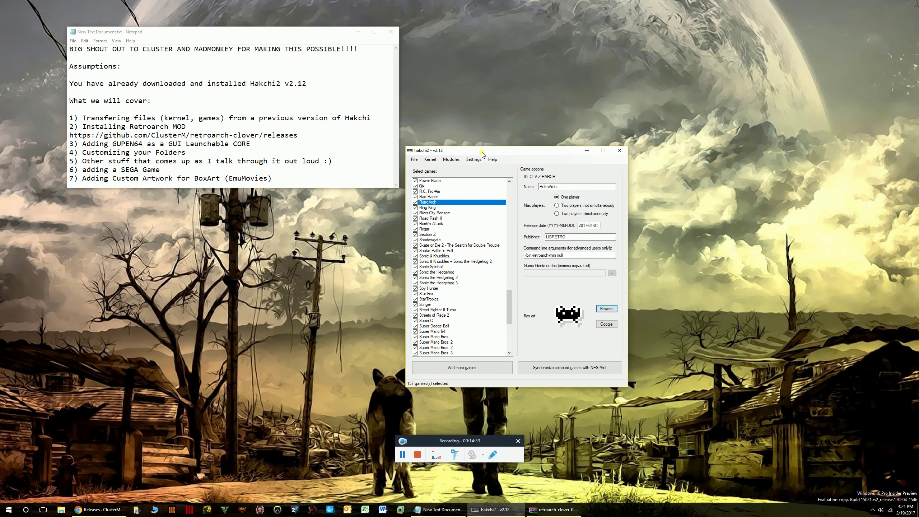
left_click_drag(322, 35, 321, 139)
left_click_drag(497, 155, 495, 144)
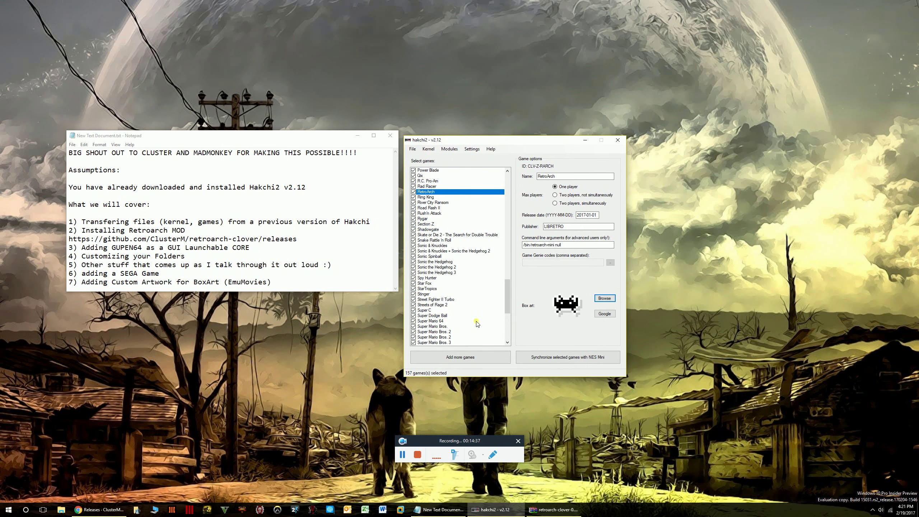